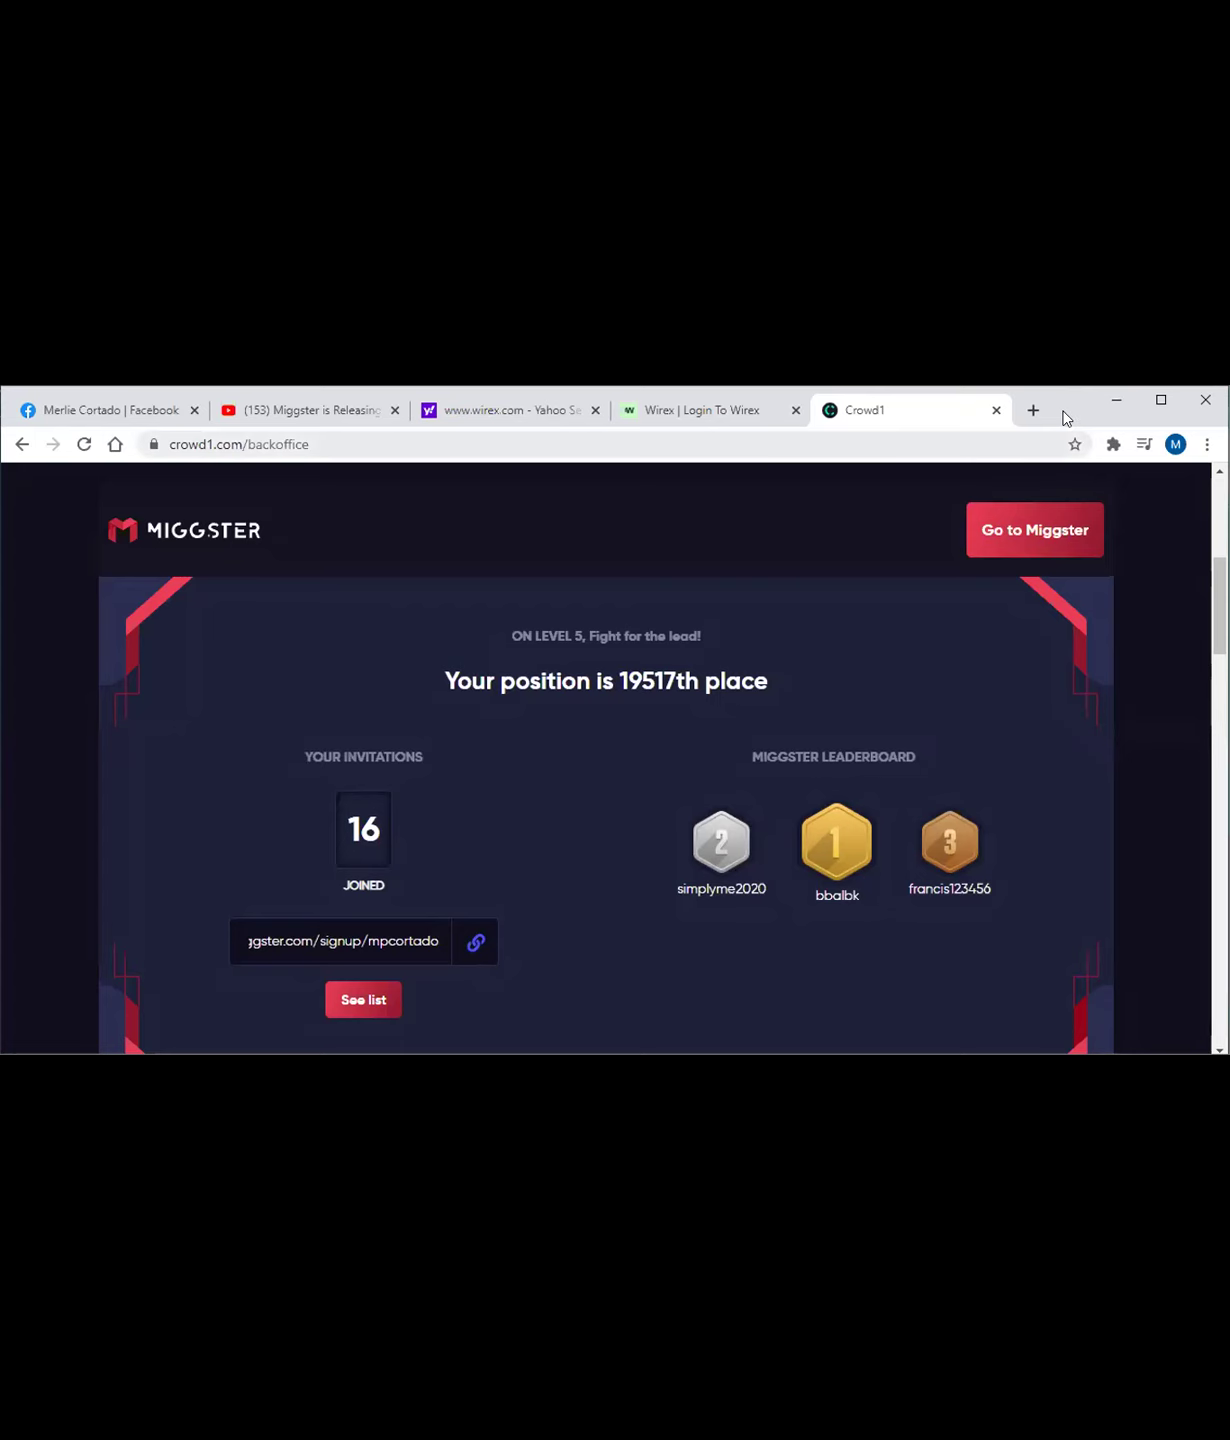
Go to the Facebook profile tab and bring up the empty 'What's on your mind?' post composer
left_click(125, 409)
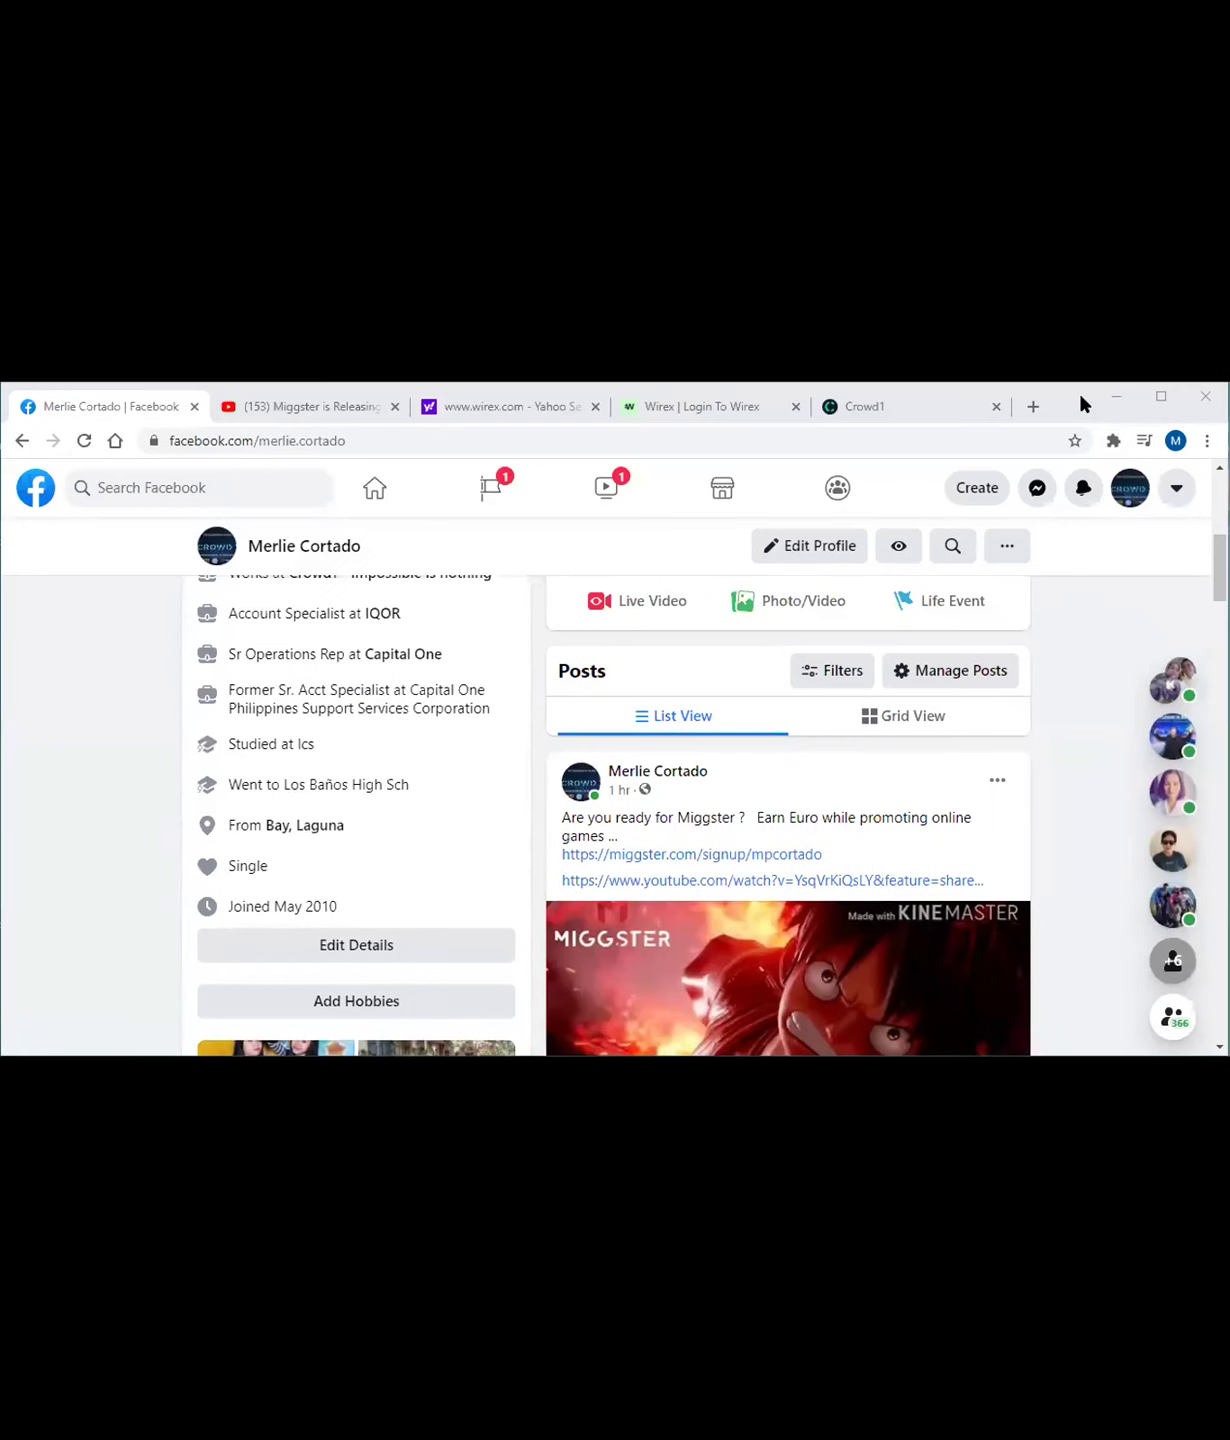
left_click(284, 554)
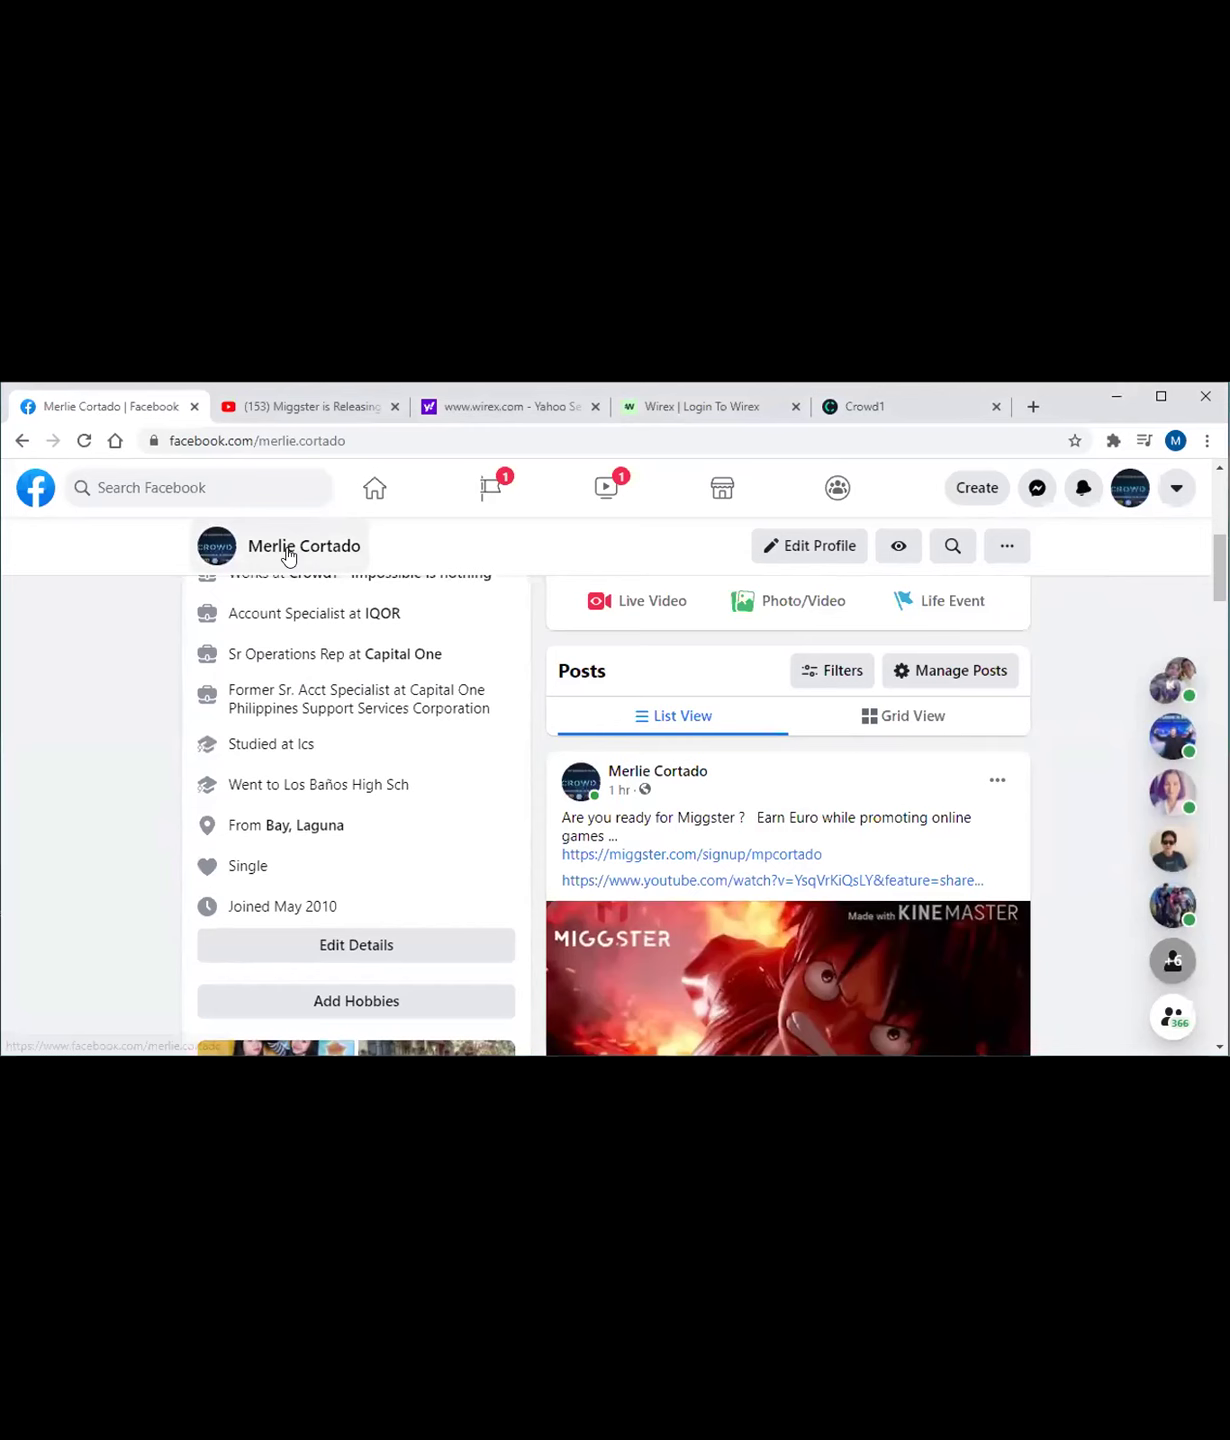
left_click(288, 555)
scroll(658, 668, "up", 3)
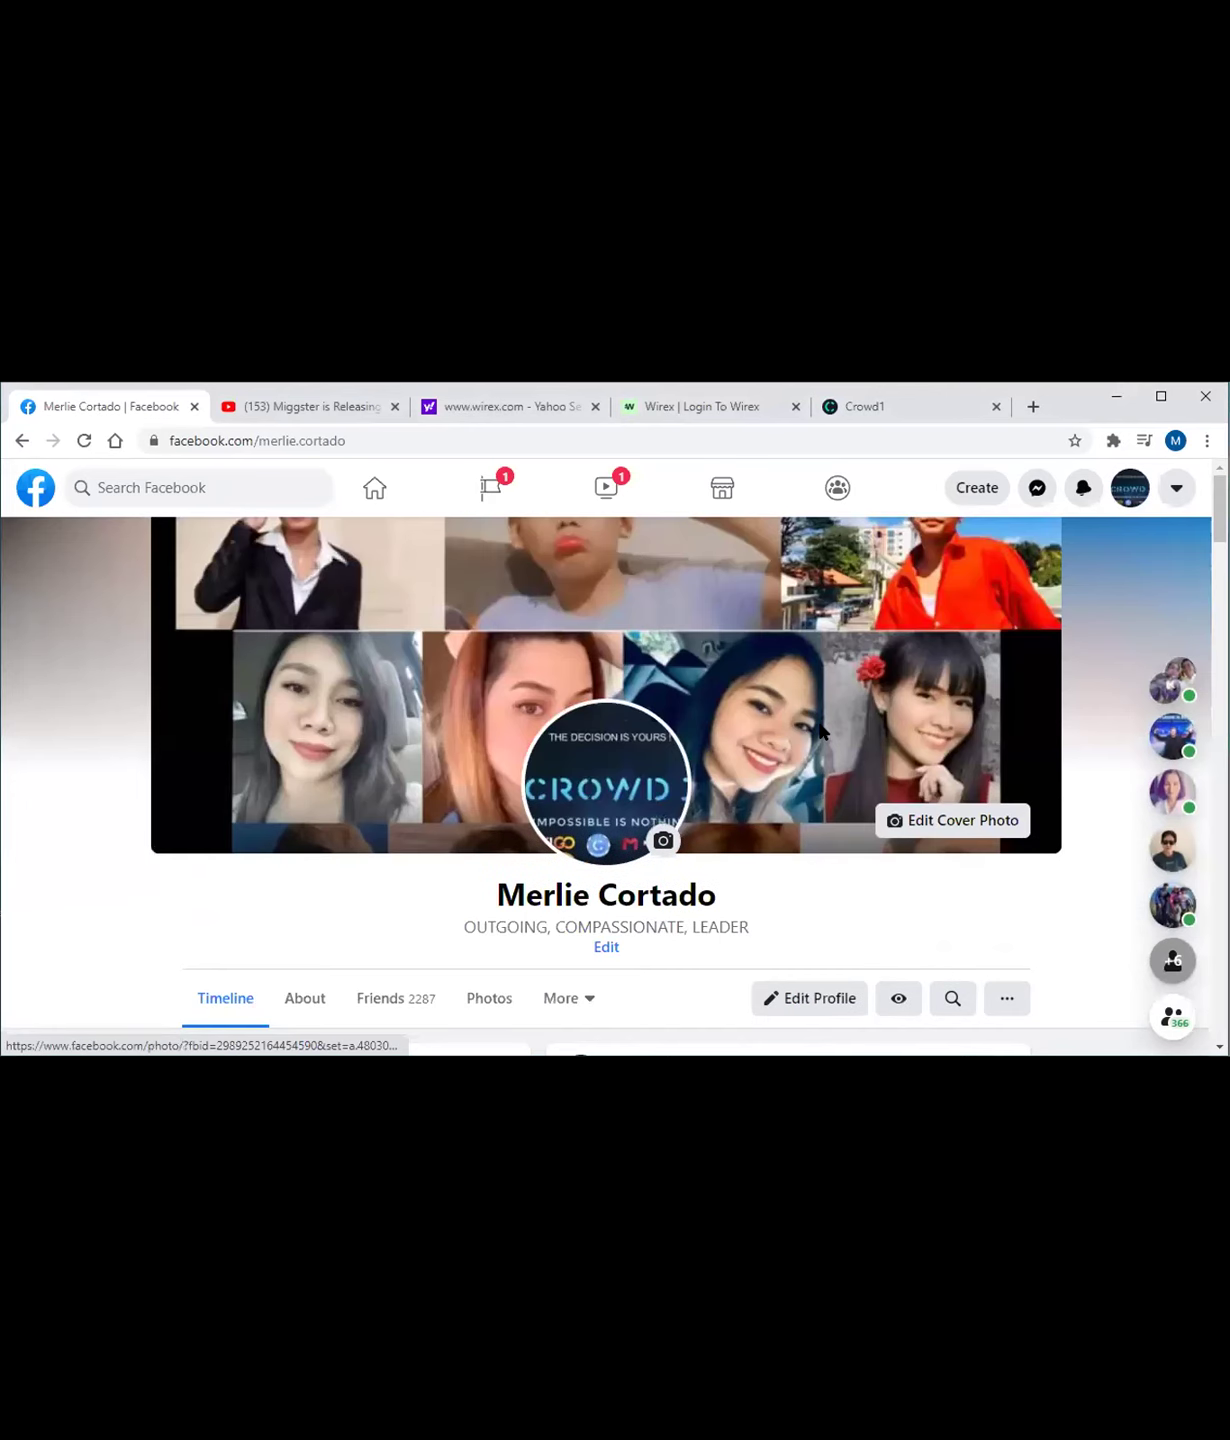
scroll(821, 731, "down", 2)
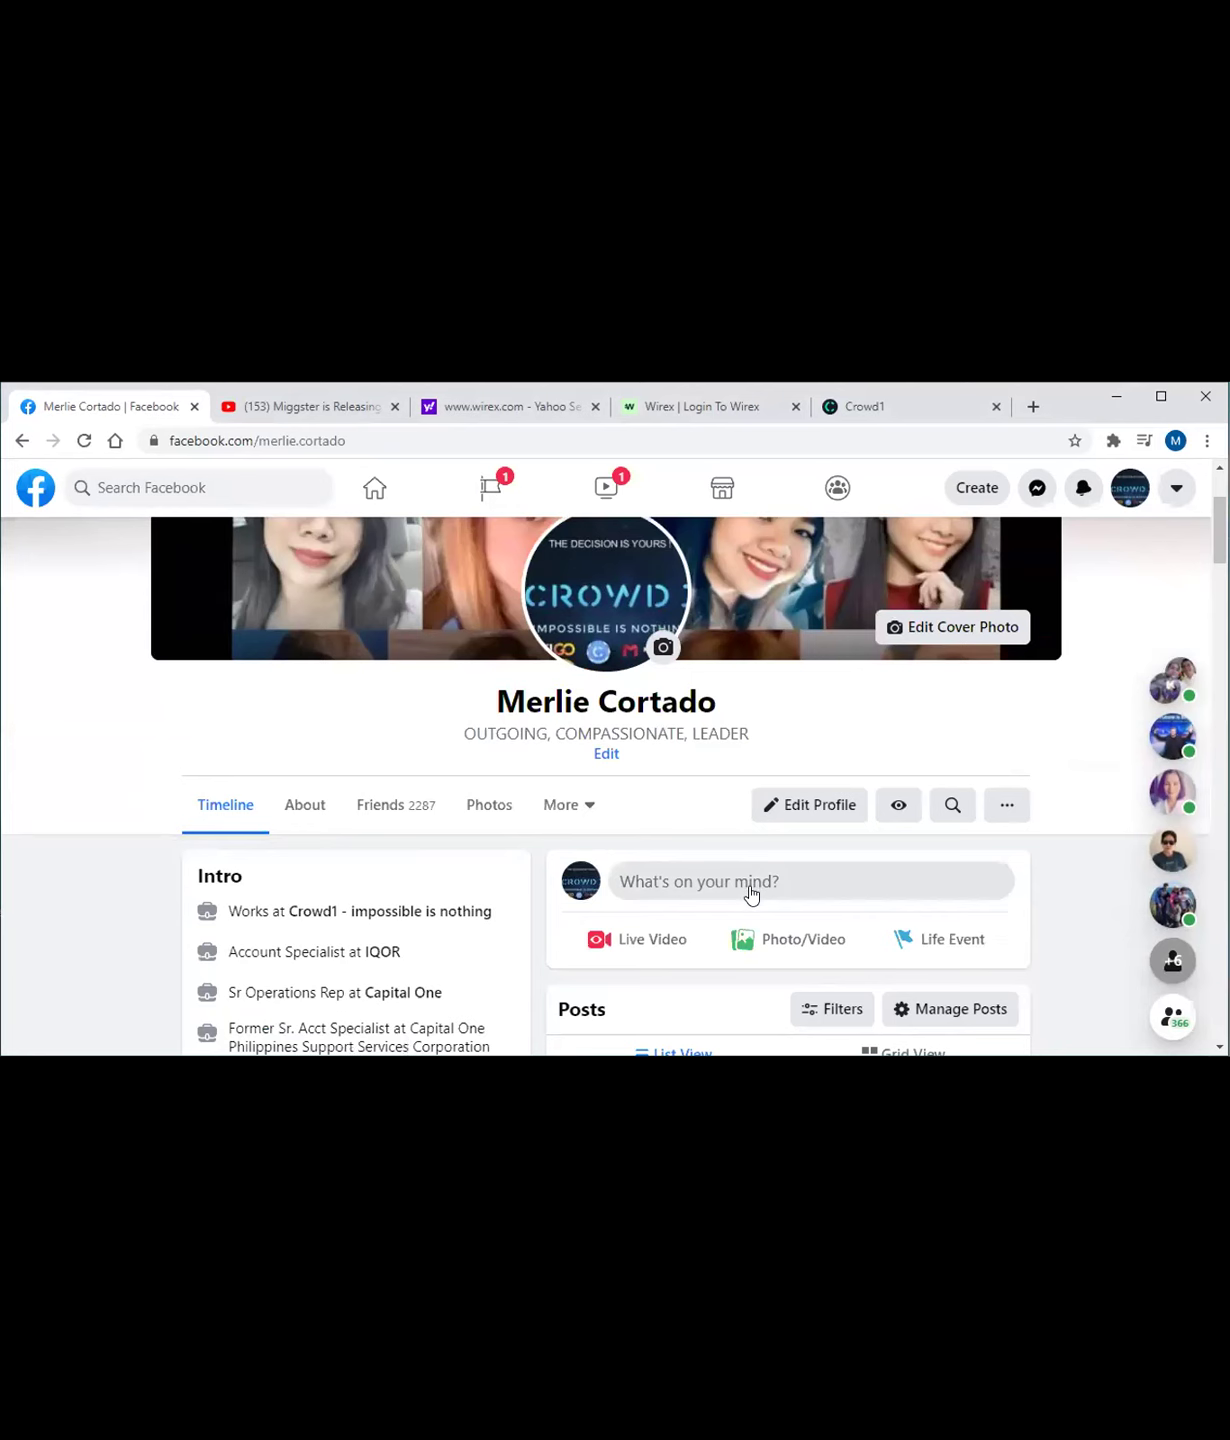
left_click(666, 887)
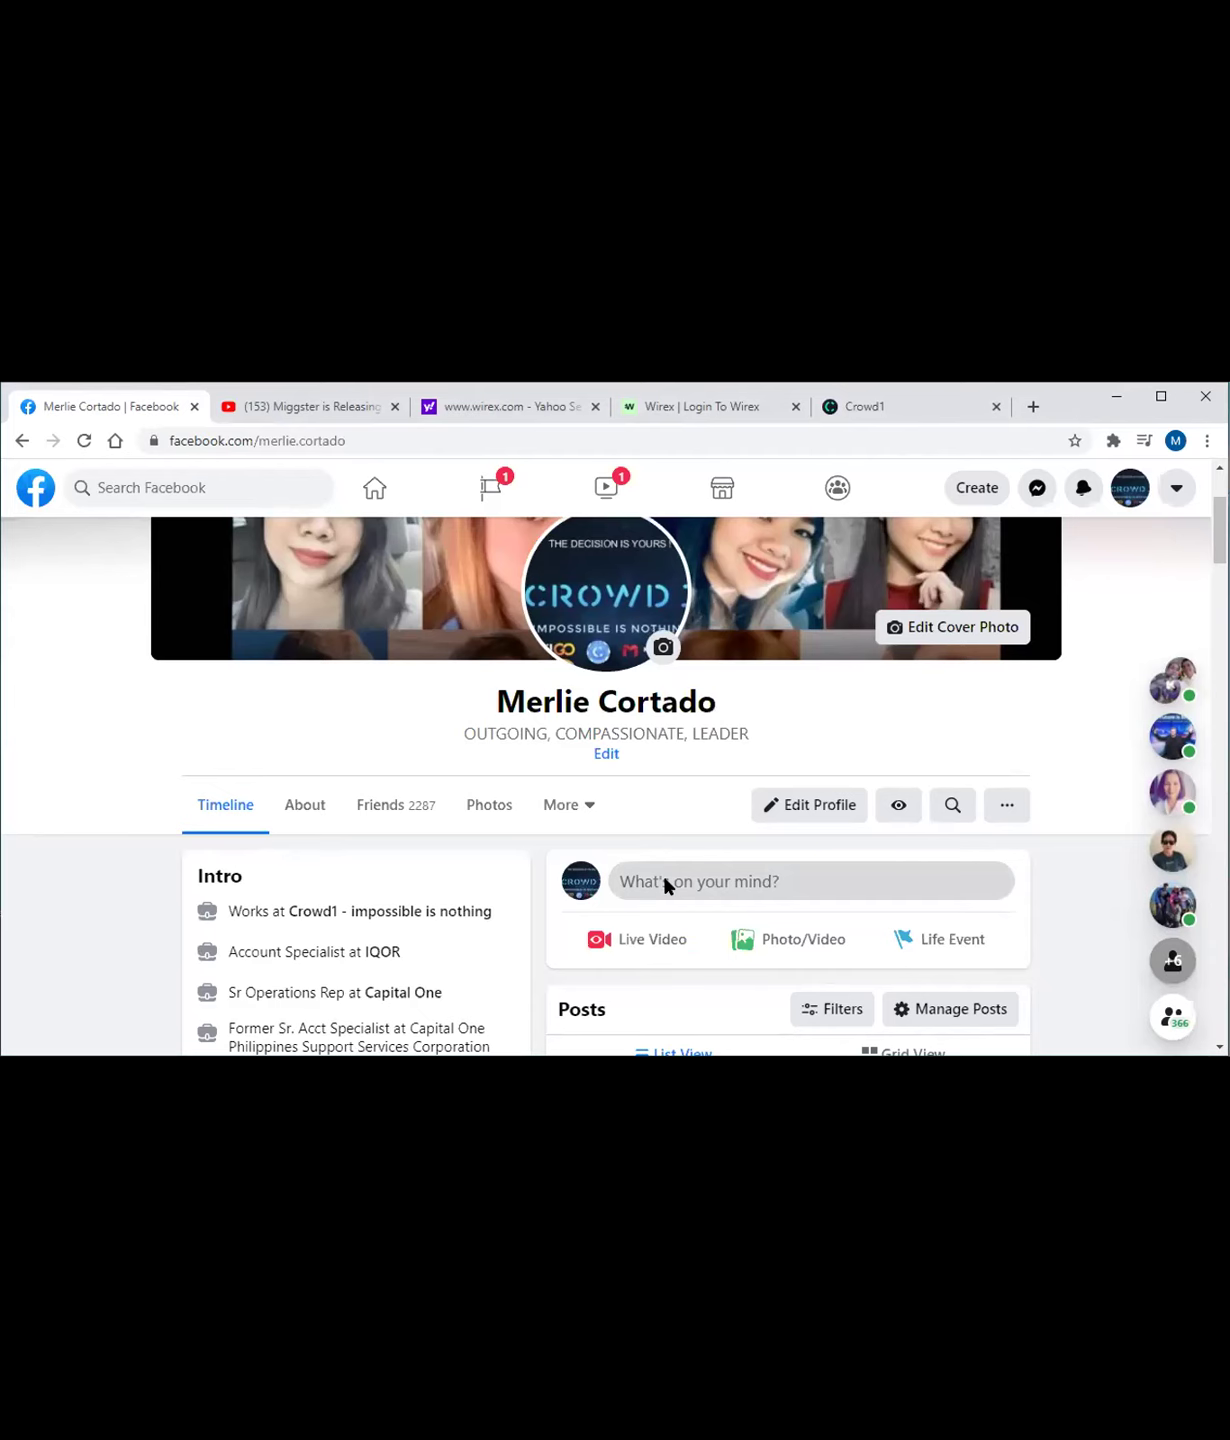
left_click(665, 880)
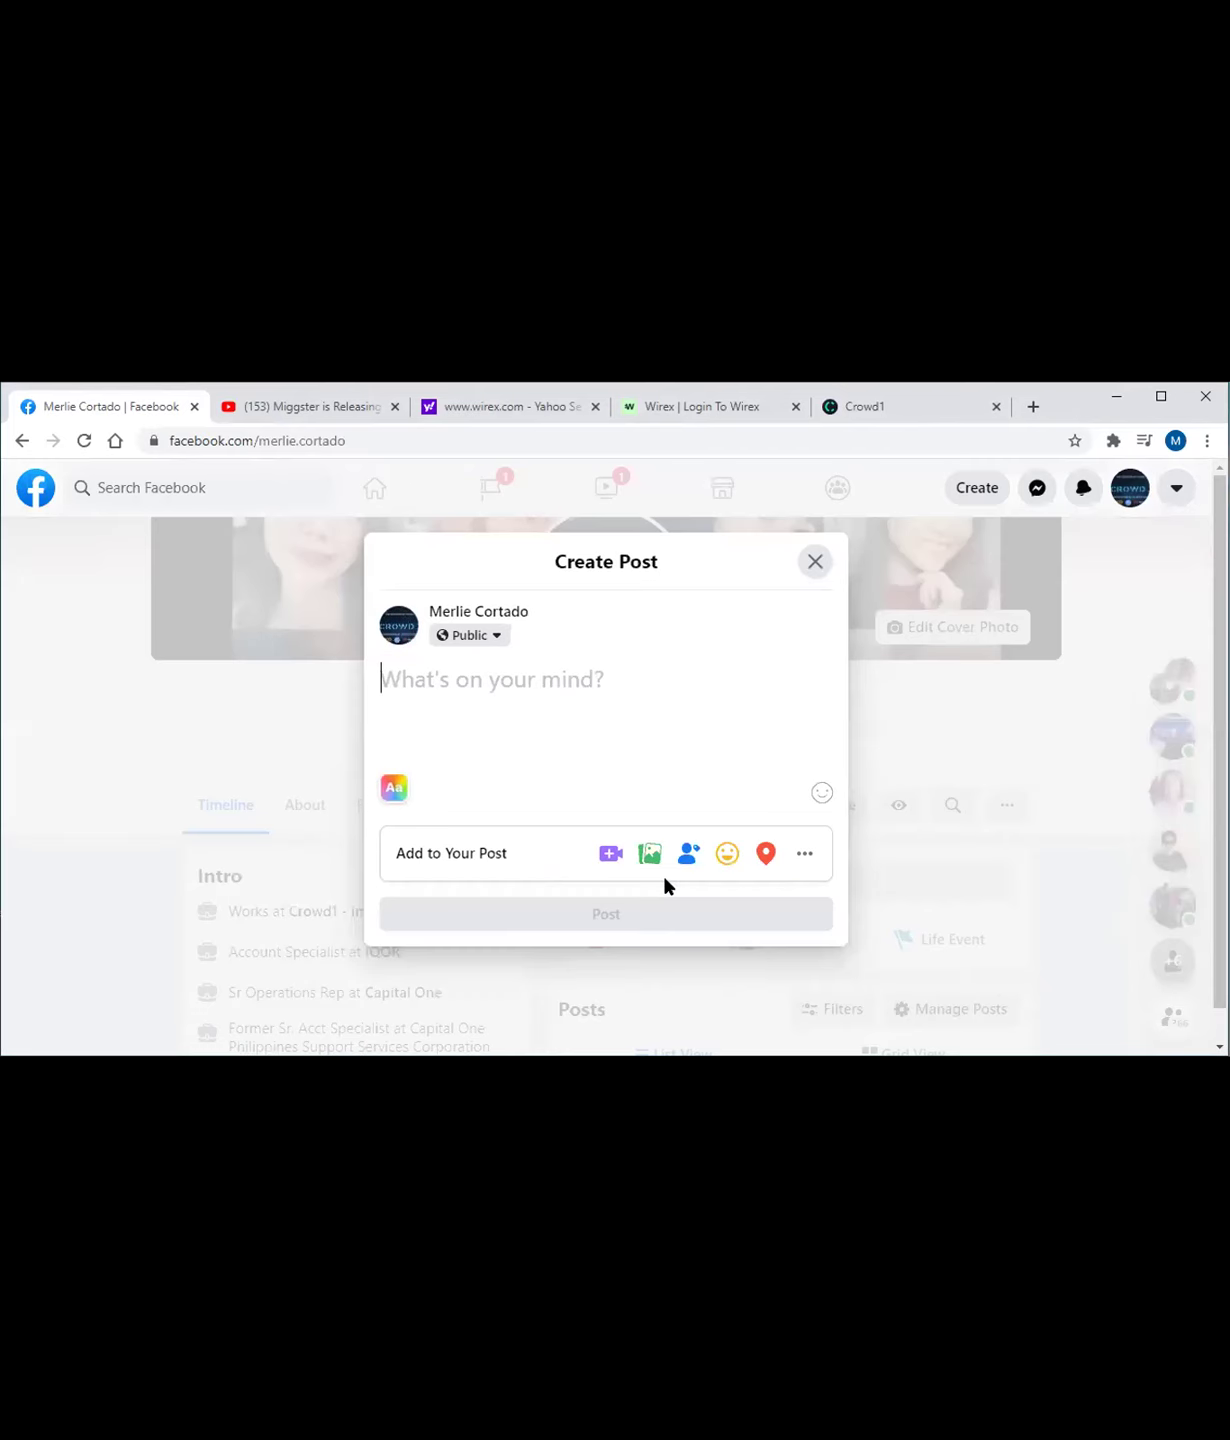
Paste the Zoom meeting link into the new post and add blank lines above it
right_click(551, 686)
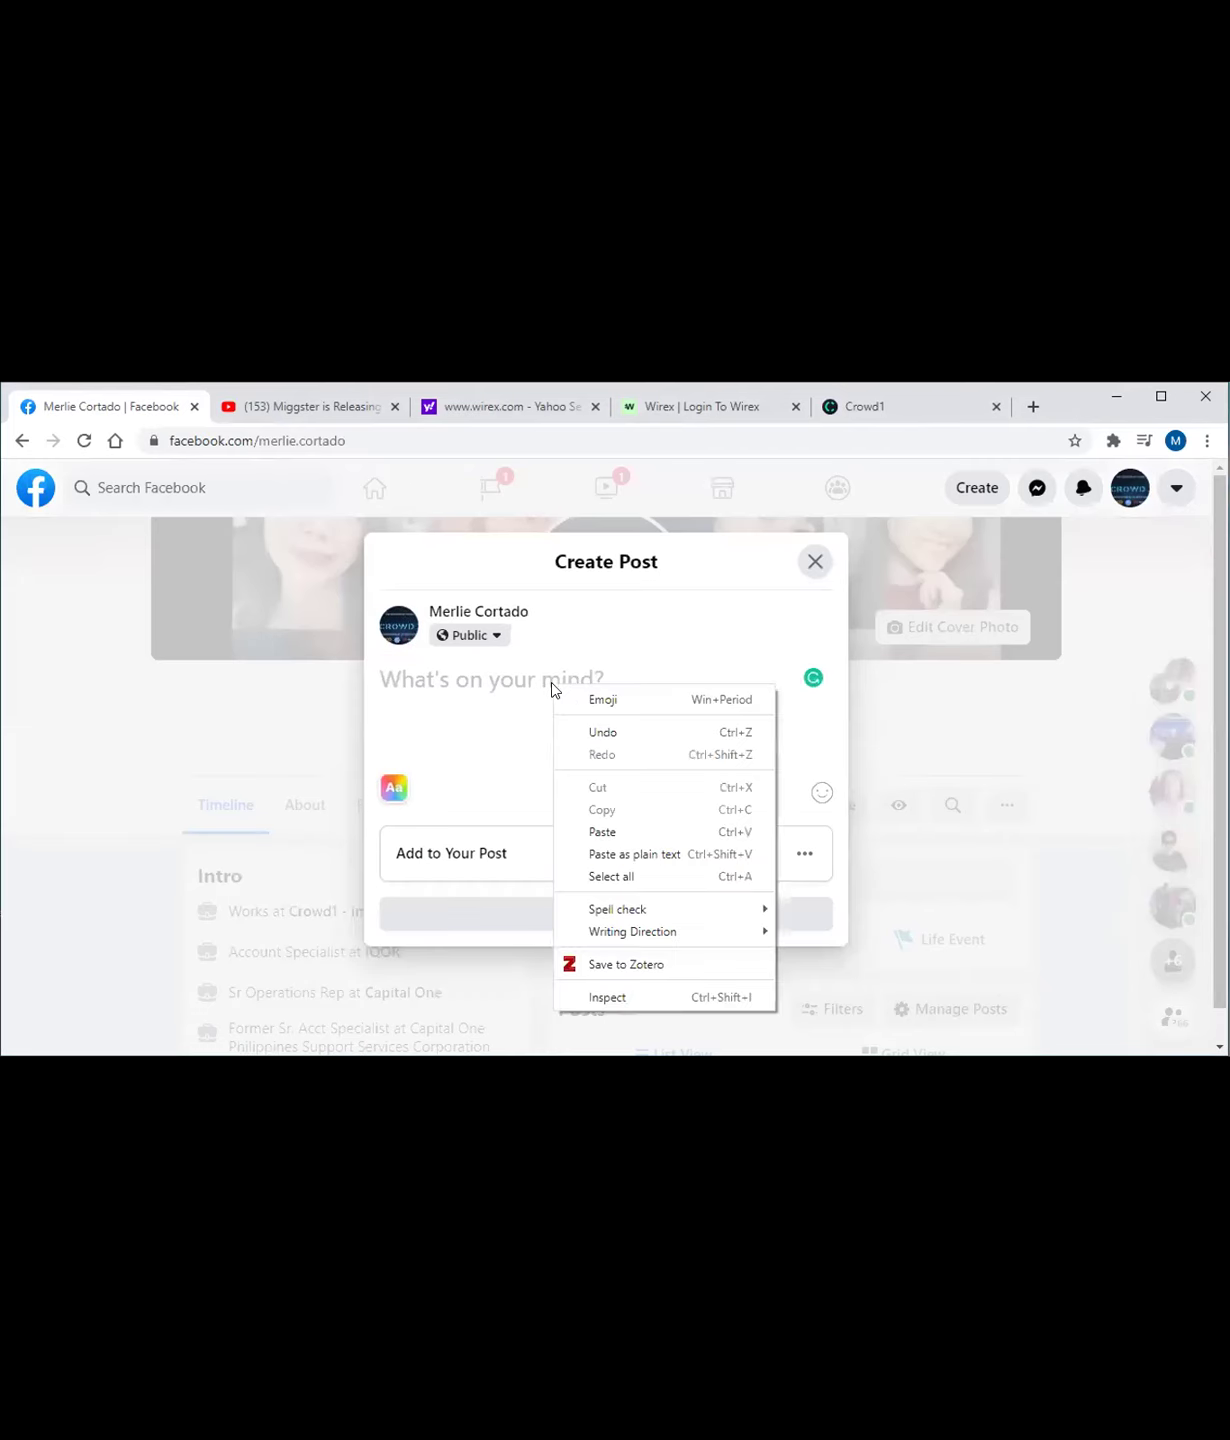
left_click(619, 831)
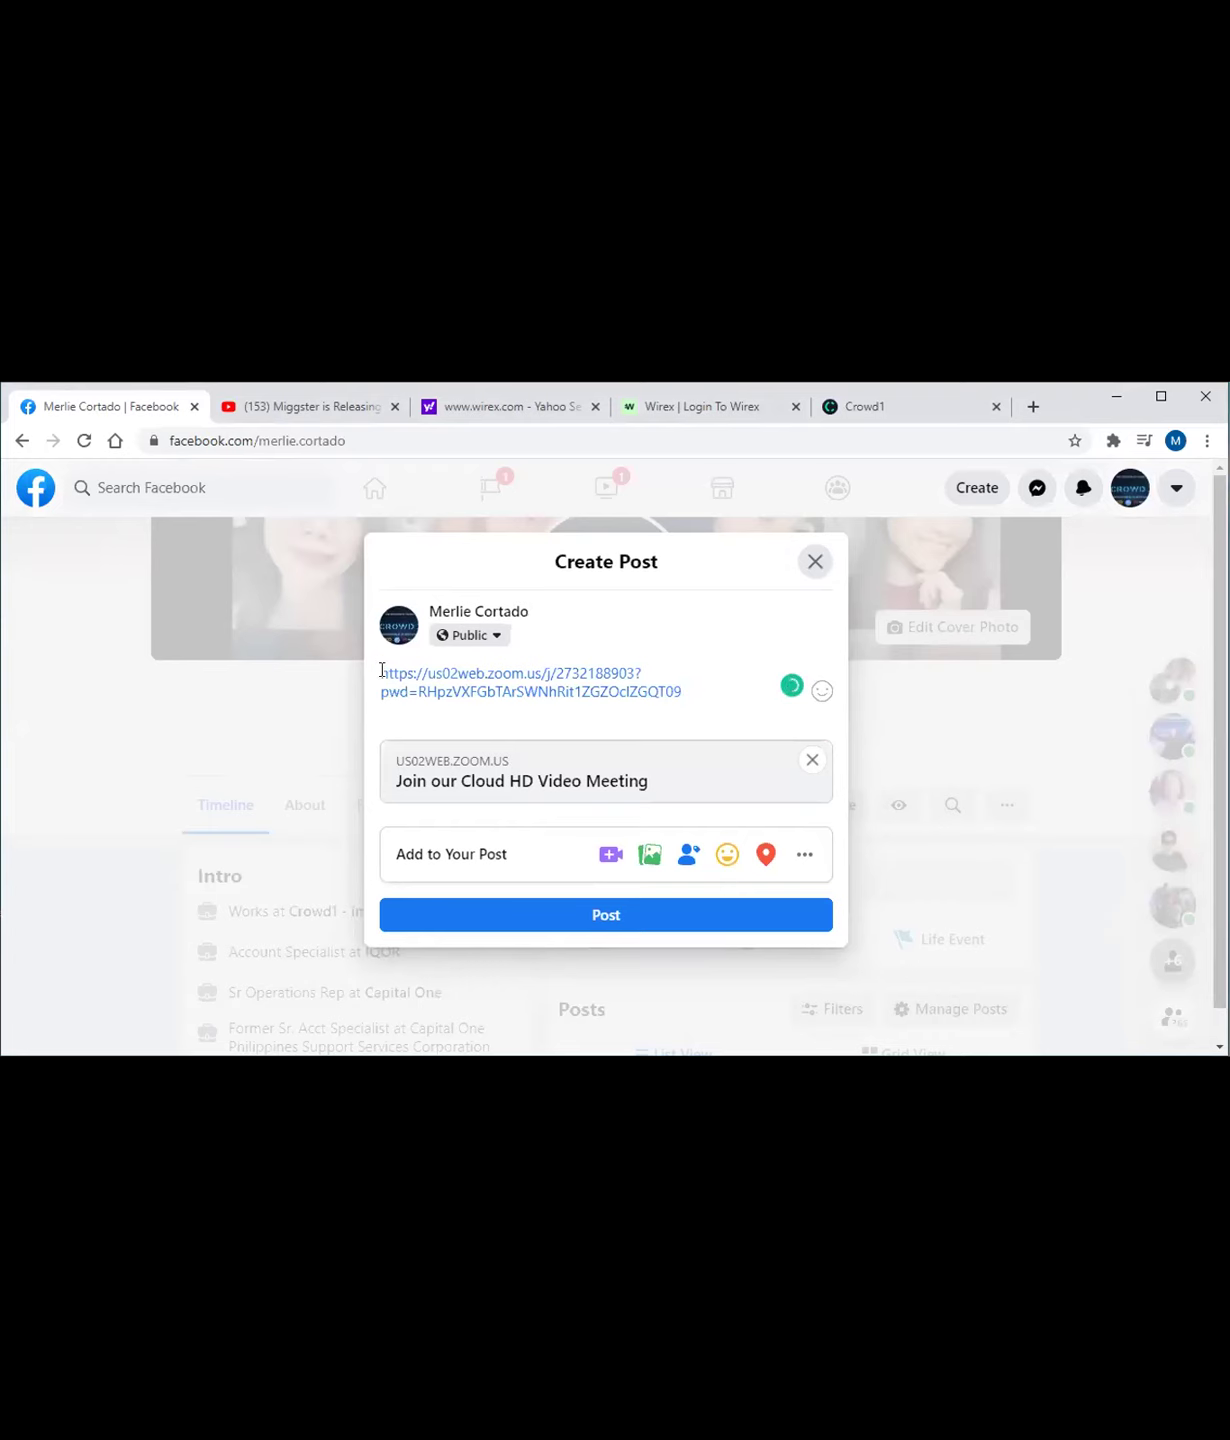
key("Return")
key("Return")
key("Return")
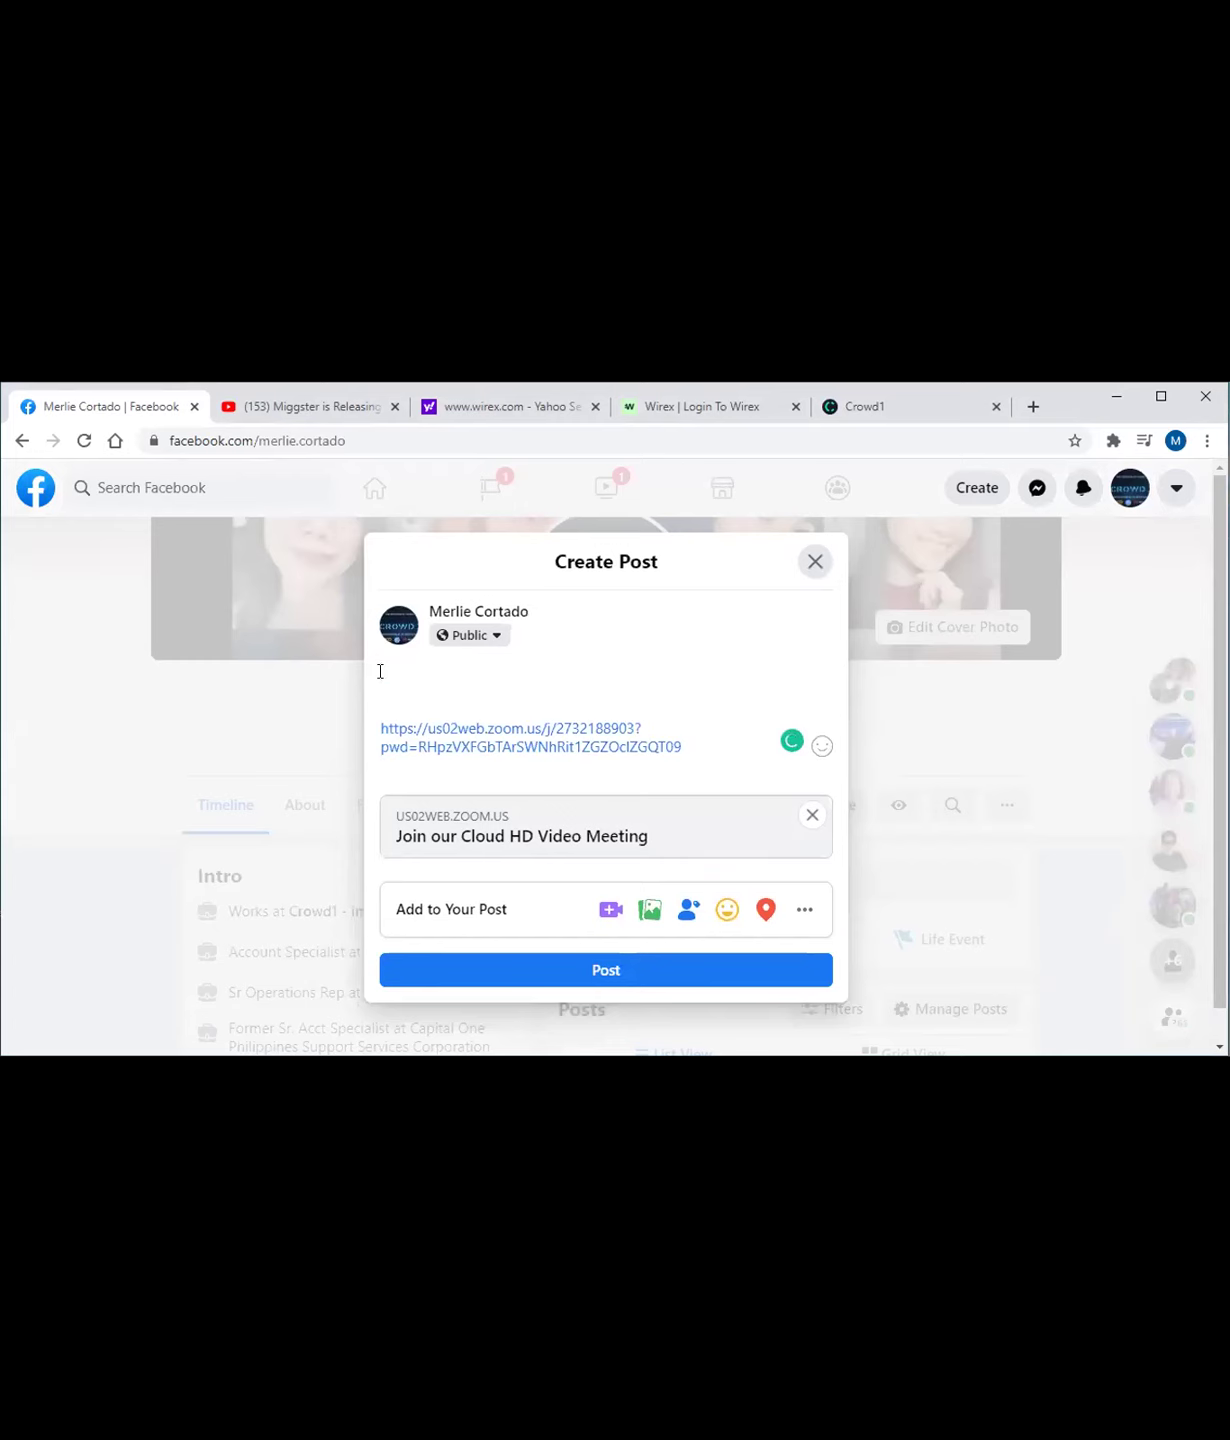
Write 'Earn Euro while playing online games' above the link, then copy the Miggster referral link in Crowd1
left_click(380, 671)
type("Earn Euroi")
key("BackSpace")
type("while playing online games")
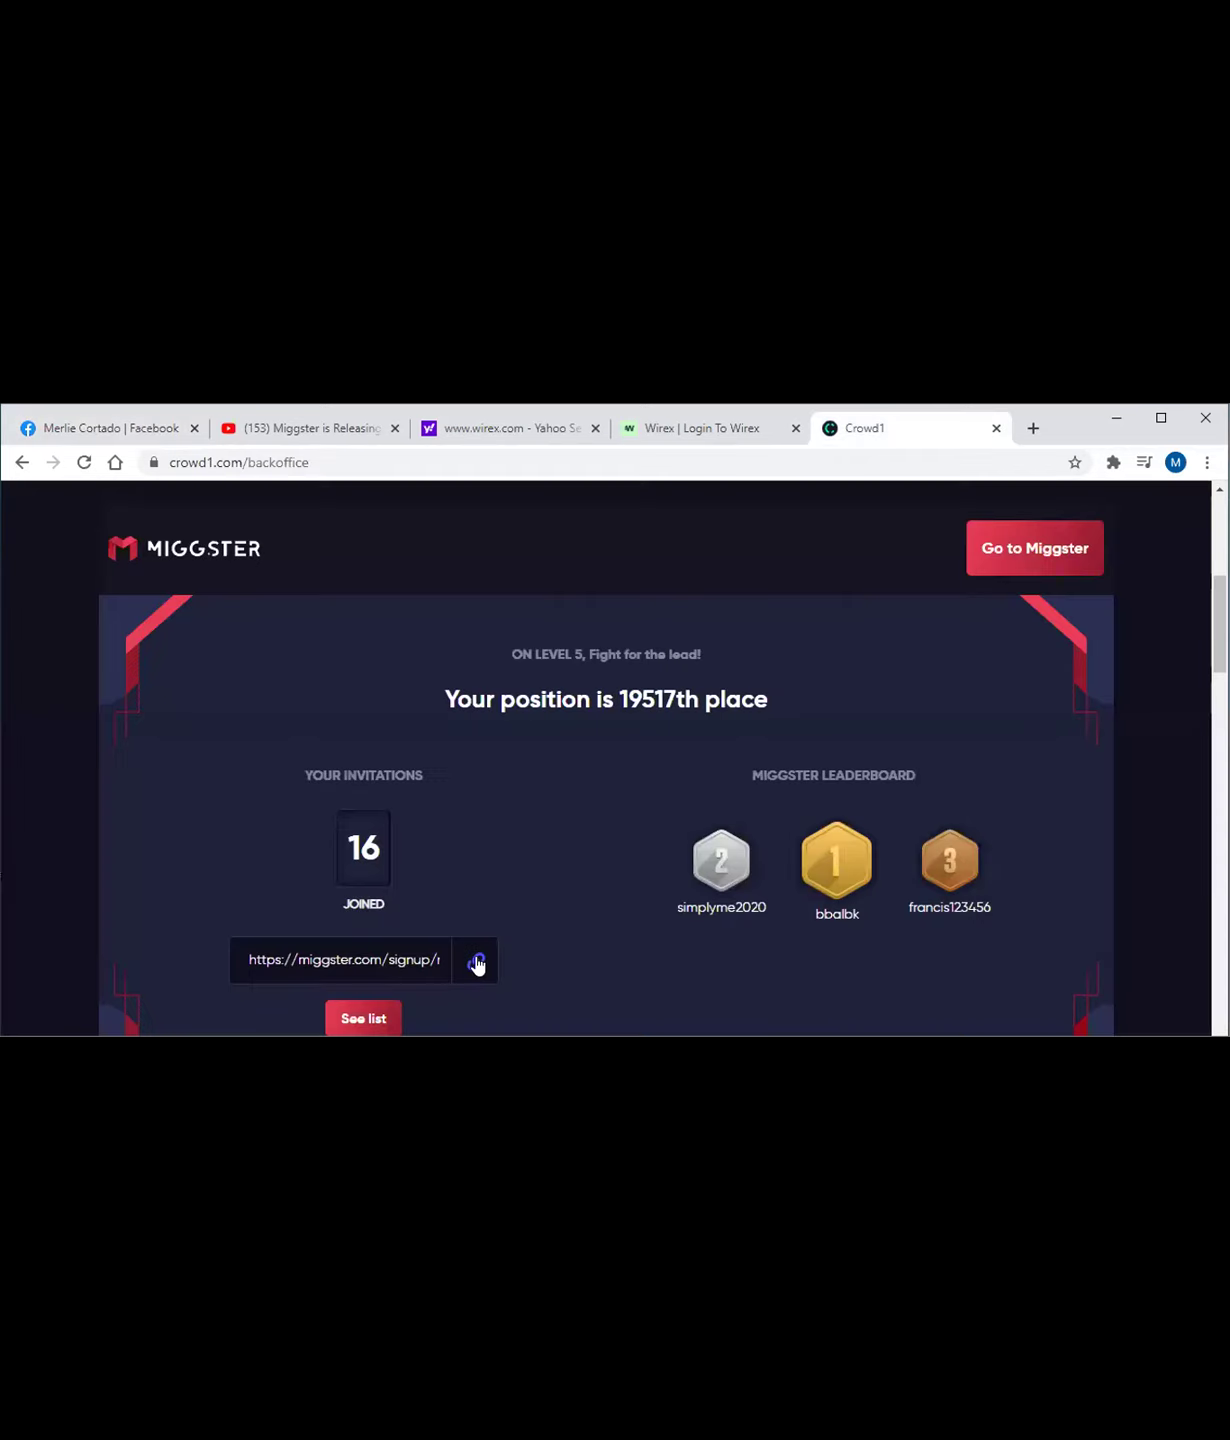
key("ctrl+shift+Tab")
left_click(477, 965)
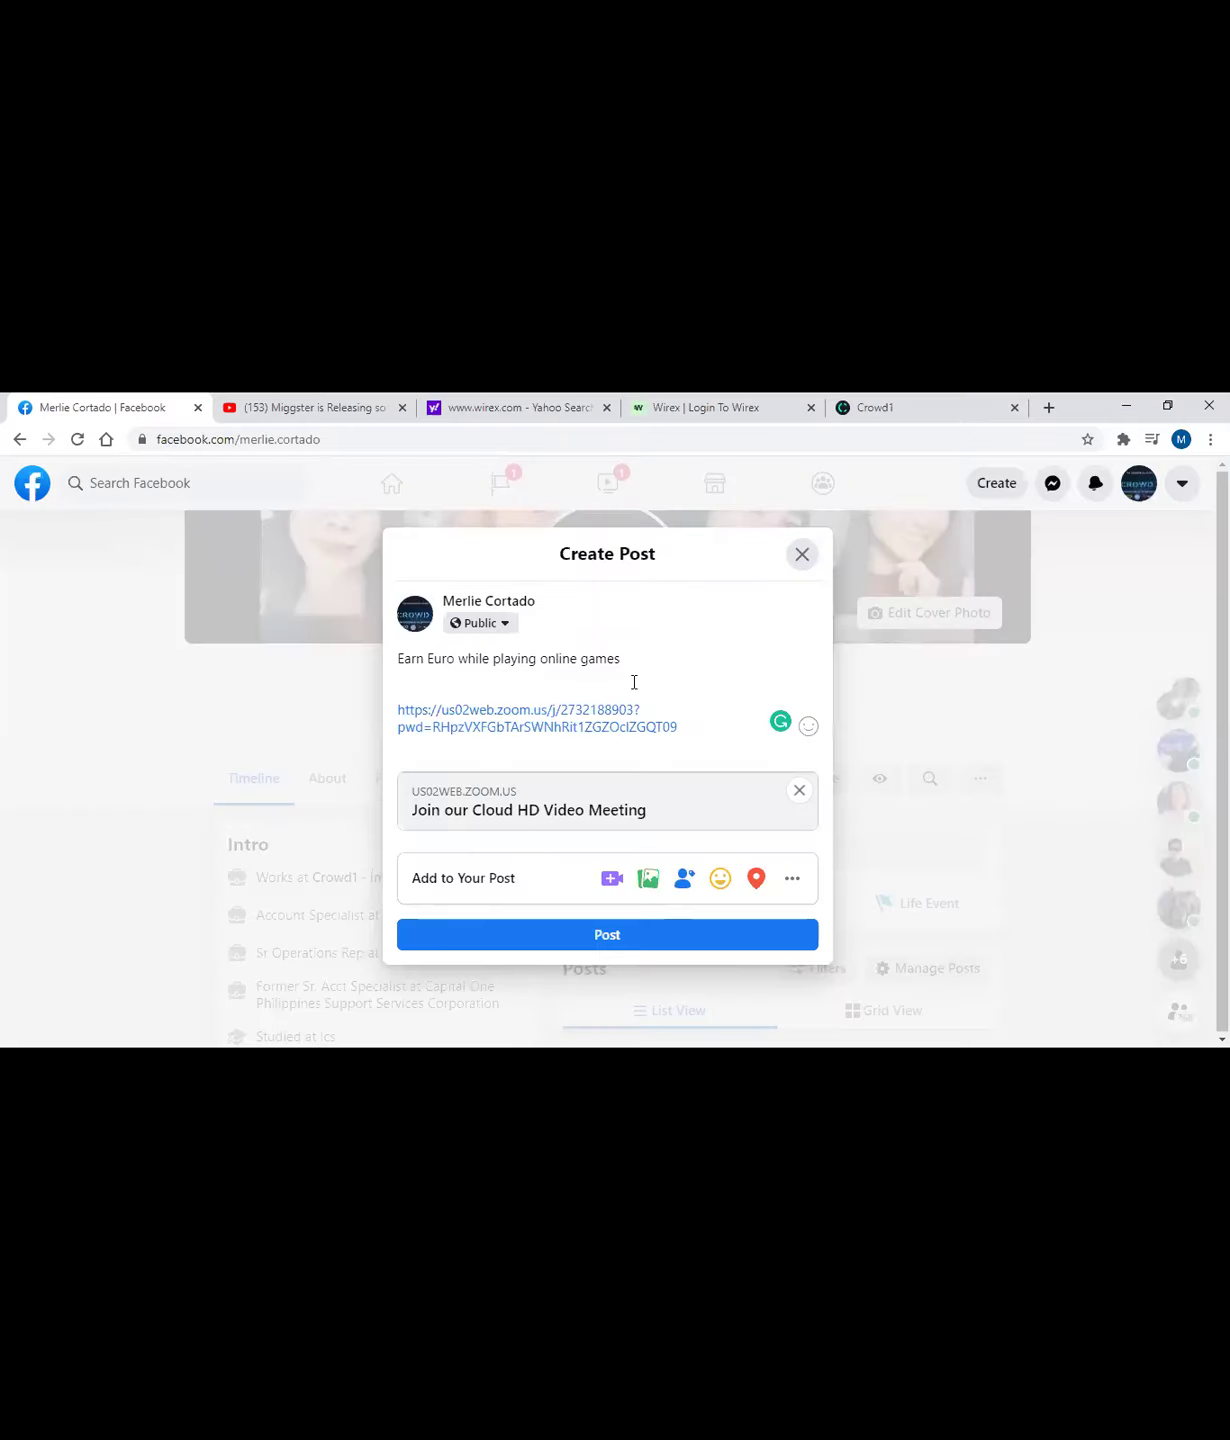
Paste the Miggster signup link on a new line between the Earn Euro caption and the Zoom link
key("Escape")
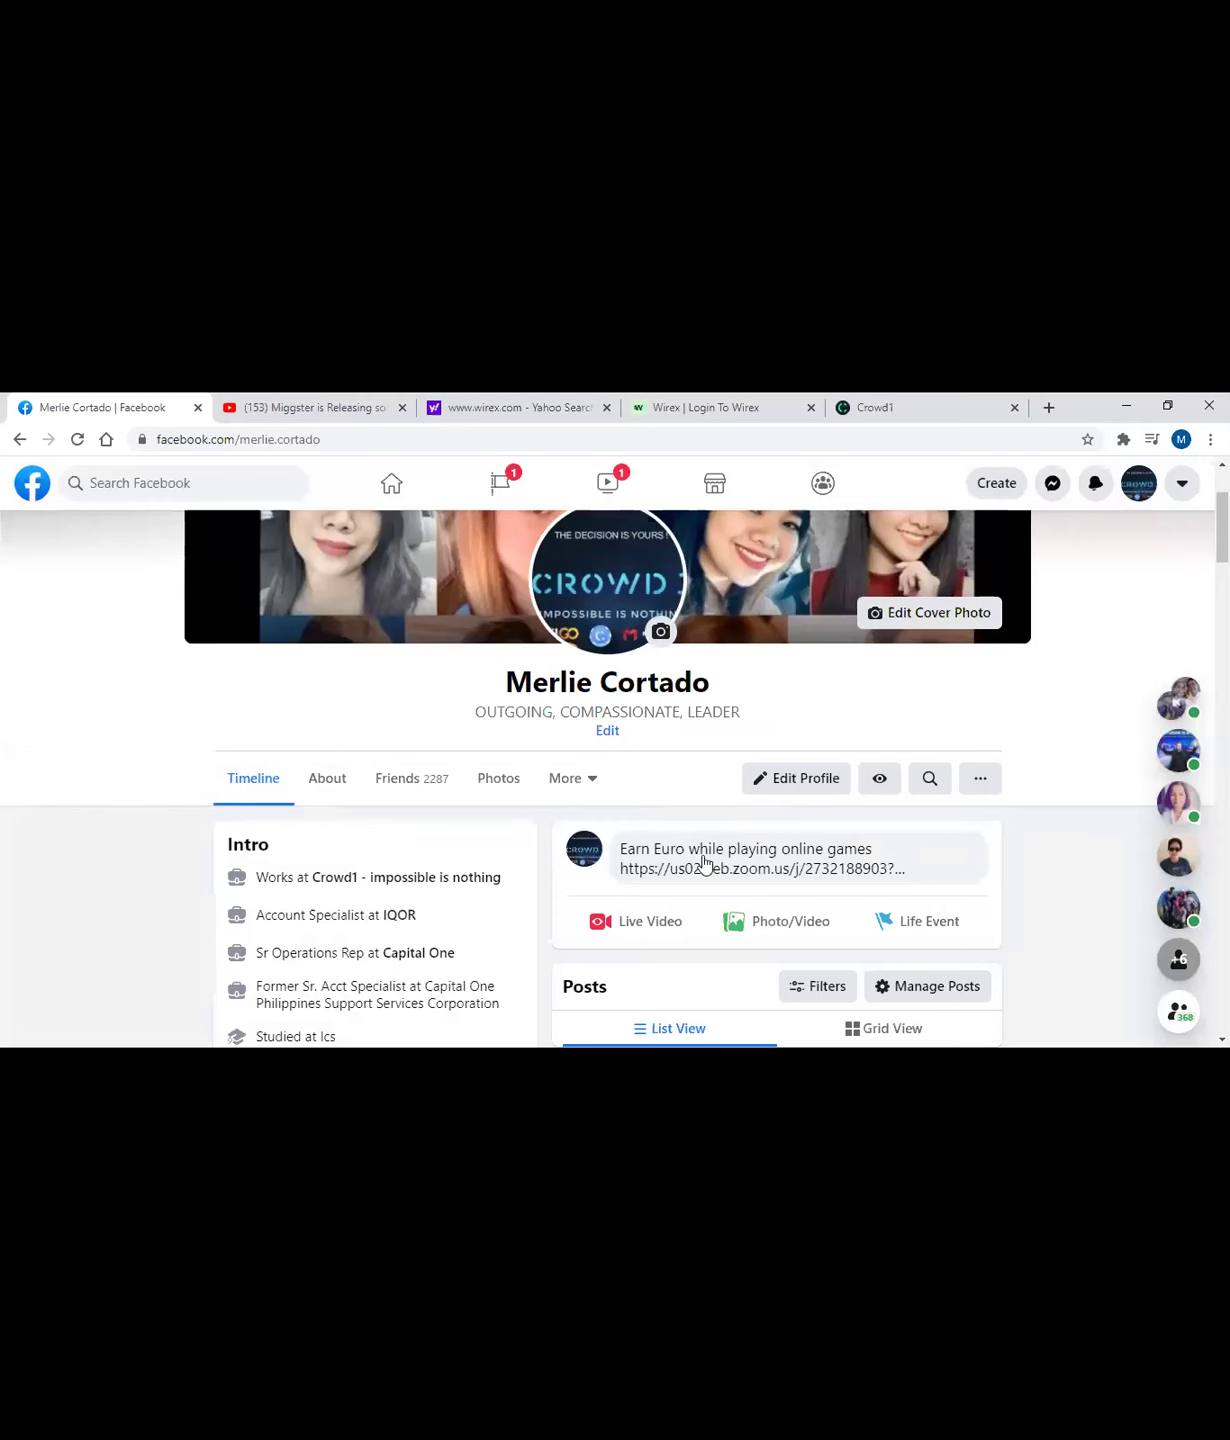
scroll(730, 810, "down", 2)
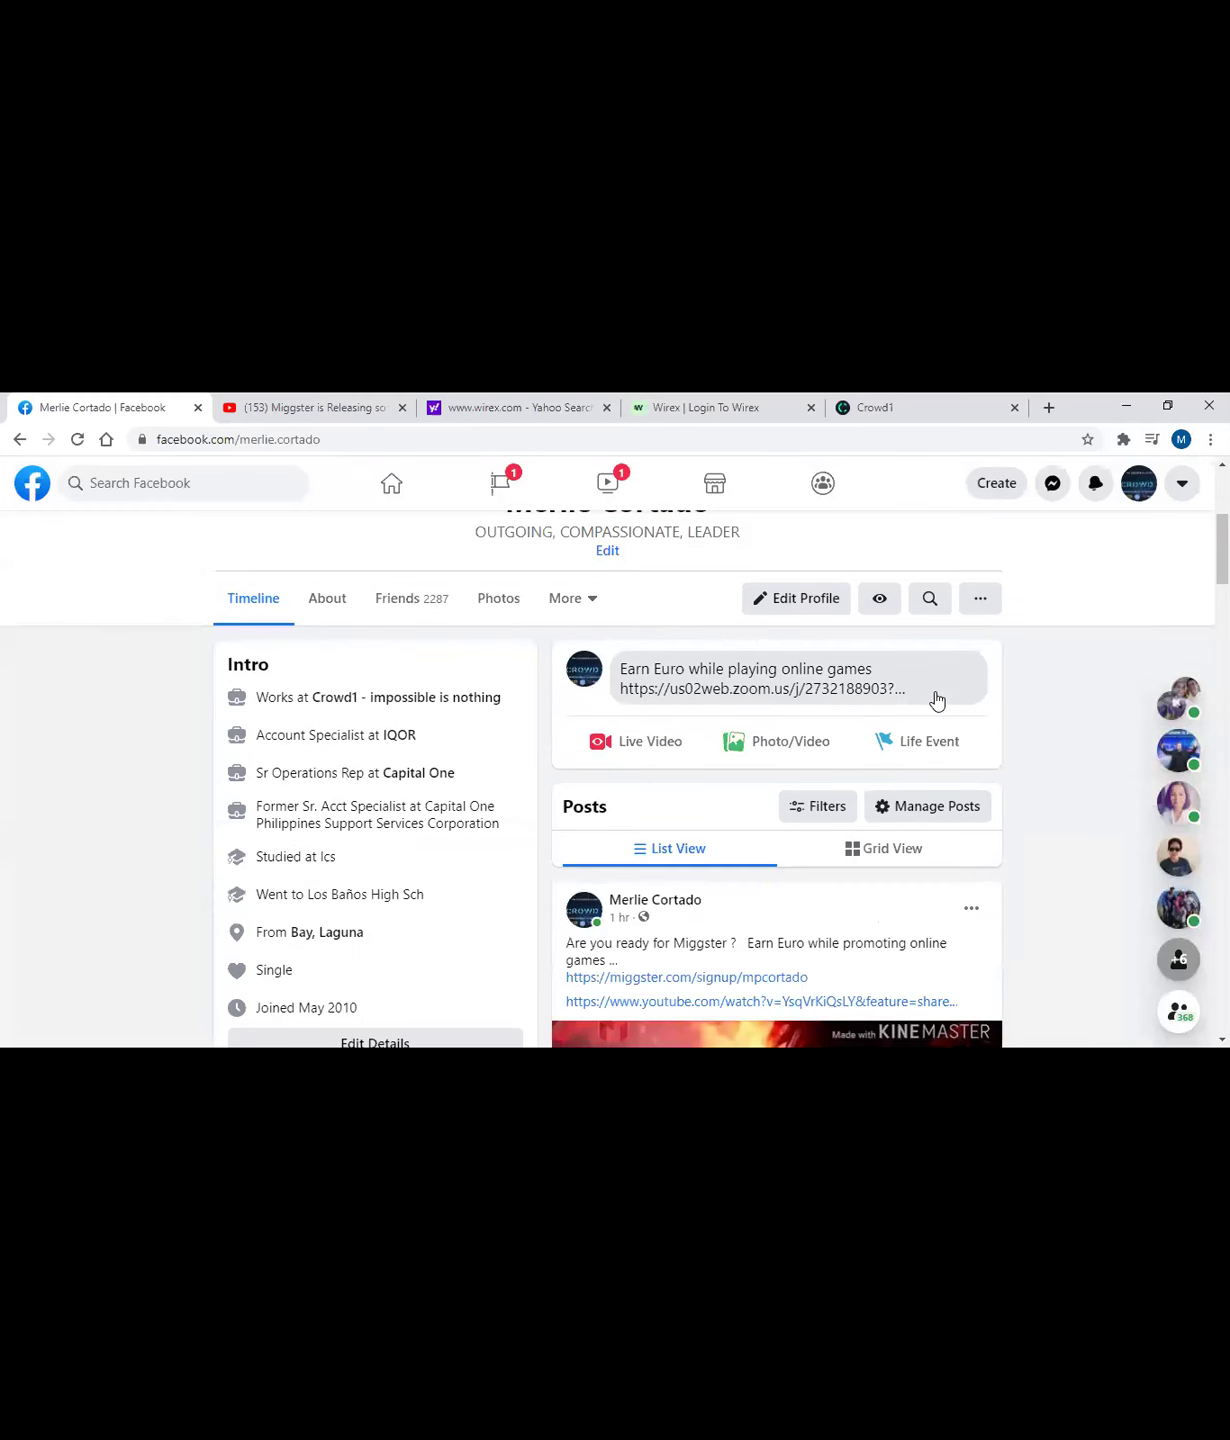
left_click(671, 661)
left_click(642, 669)
key("Return")
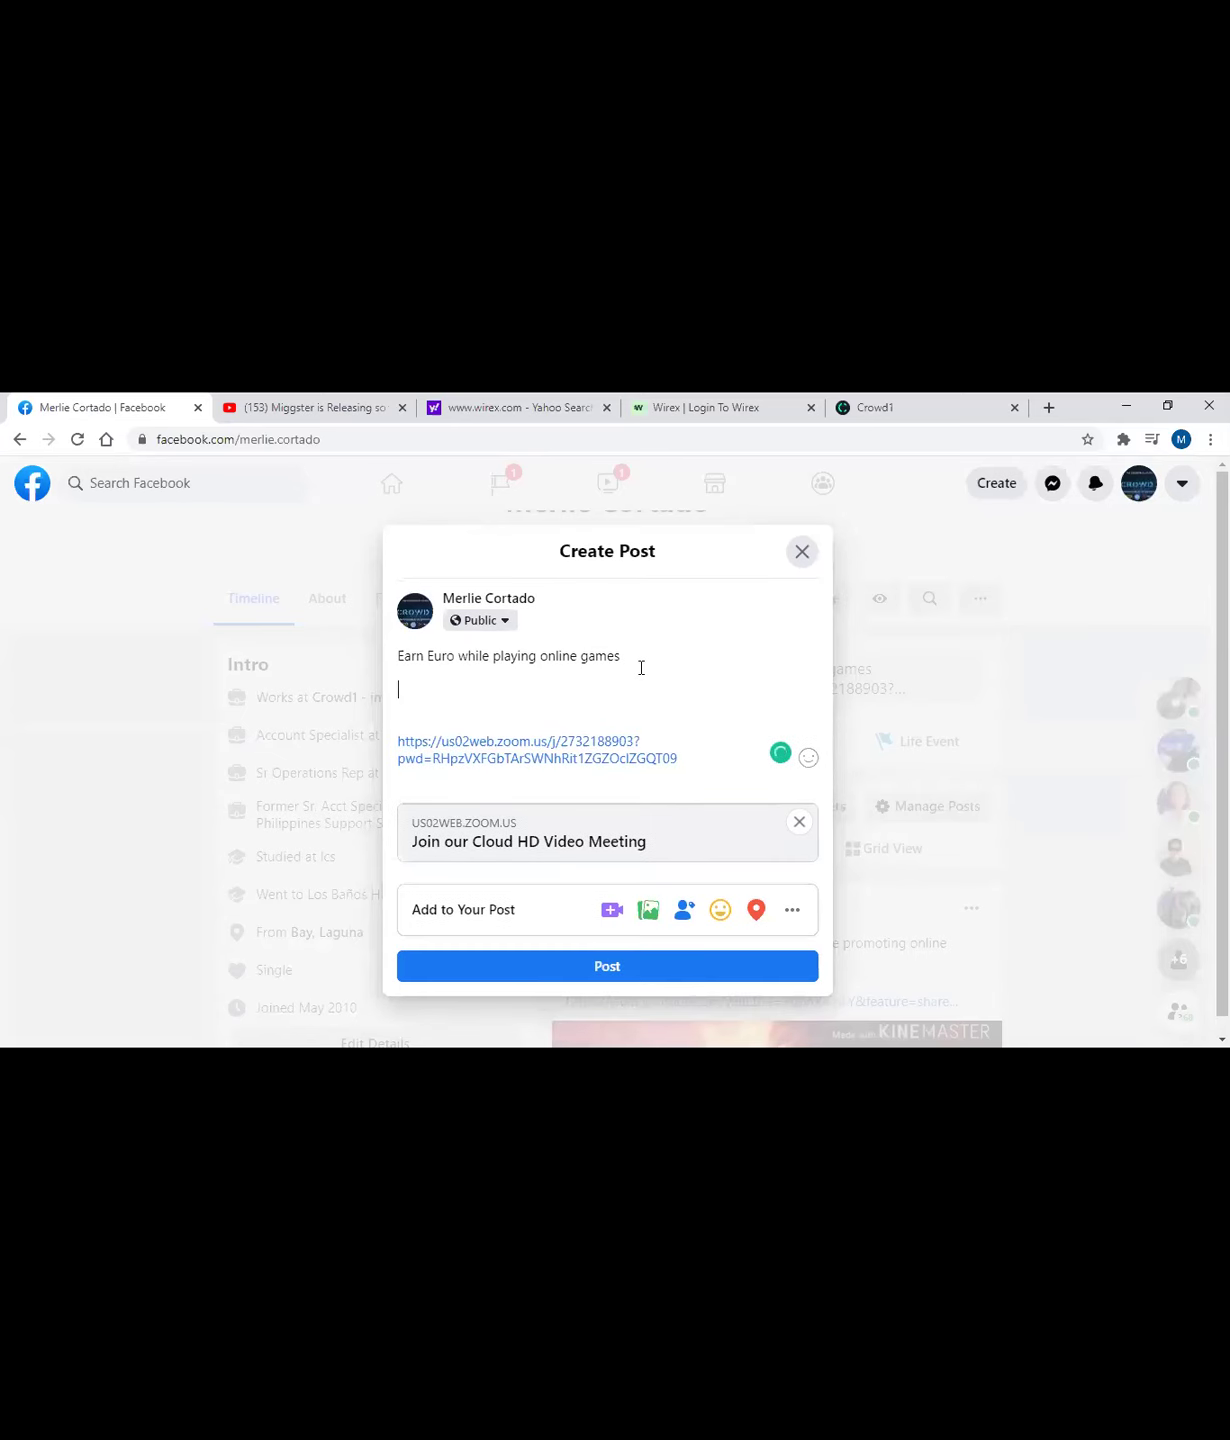
key("ctrl+v")
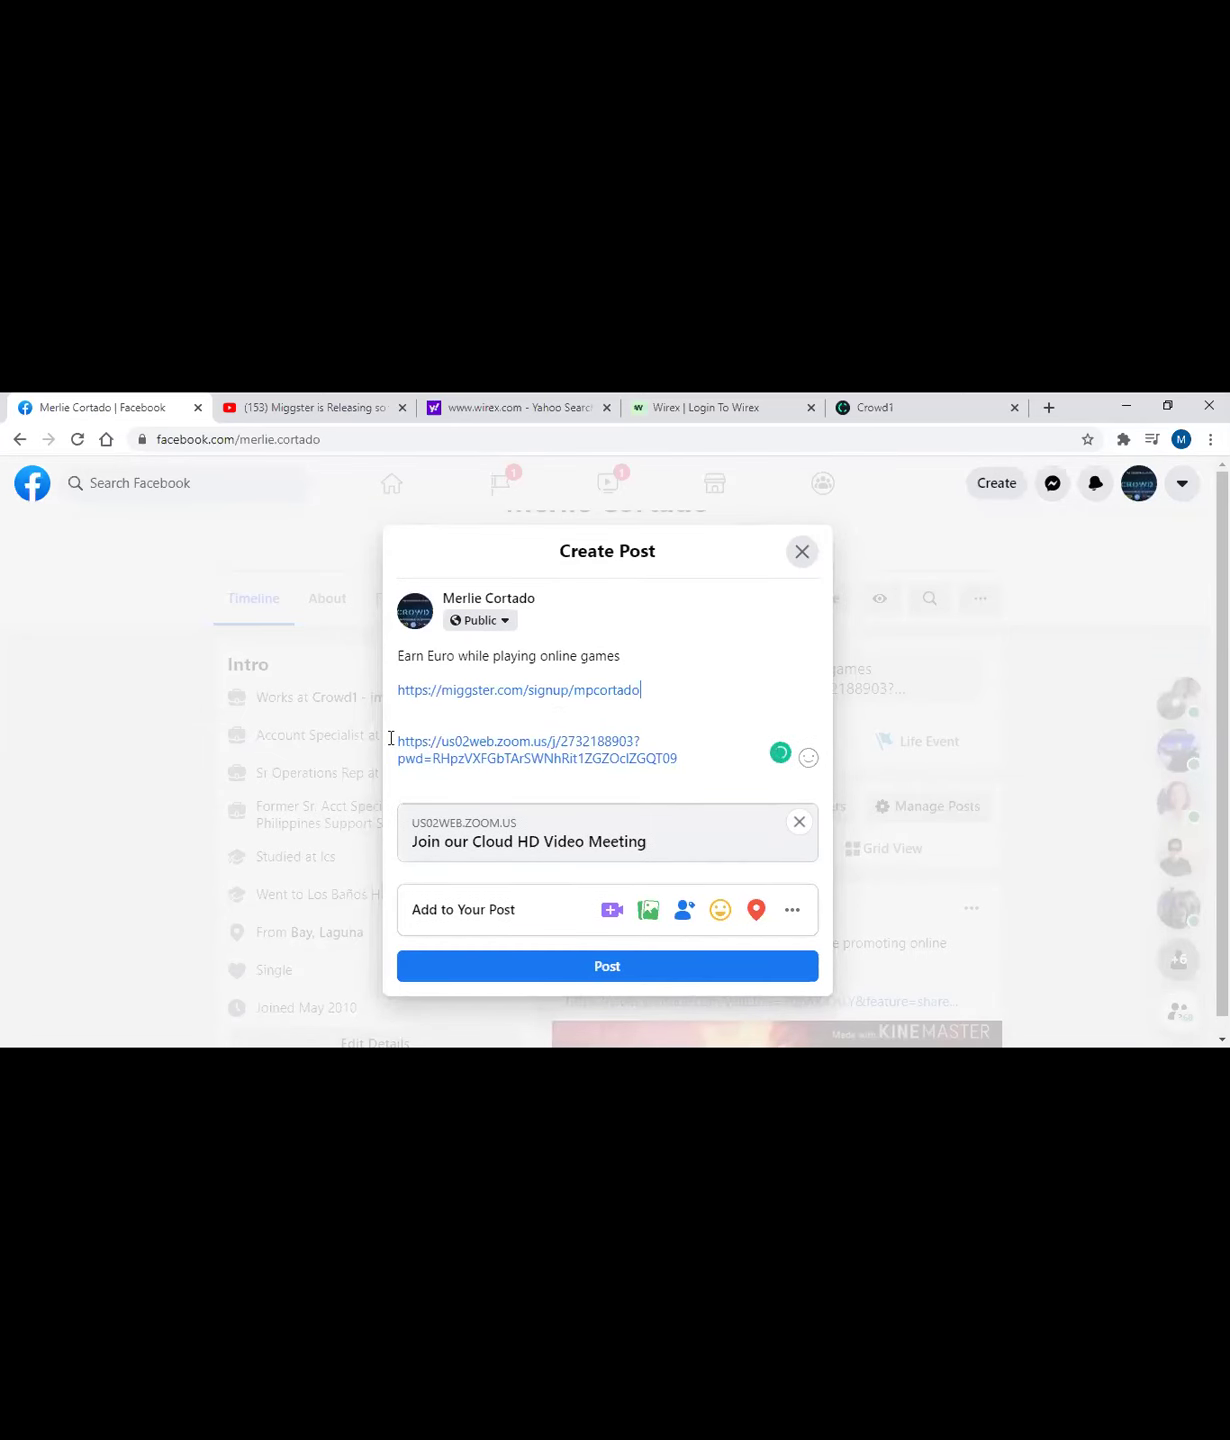
left_click(392, 740)
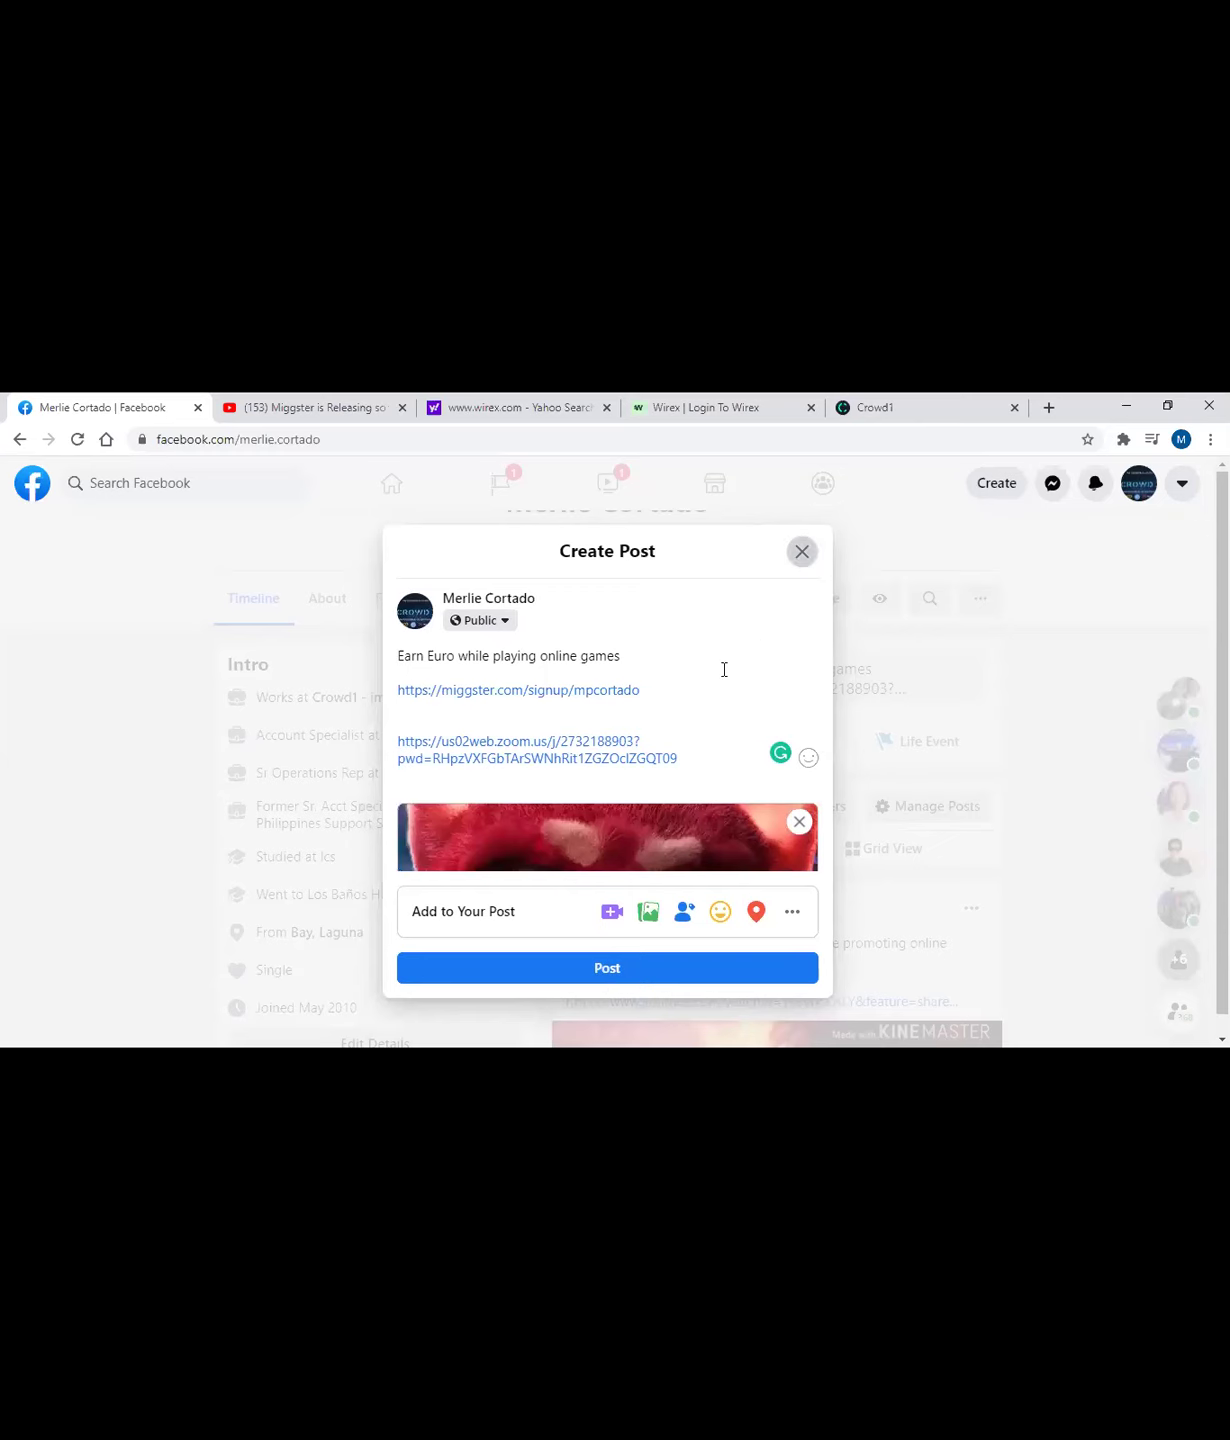
Review the post's audience options, keep it Public, and close the composer with the draft kept
left_click(506, 622)
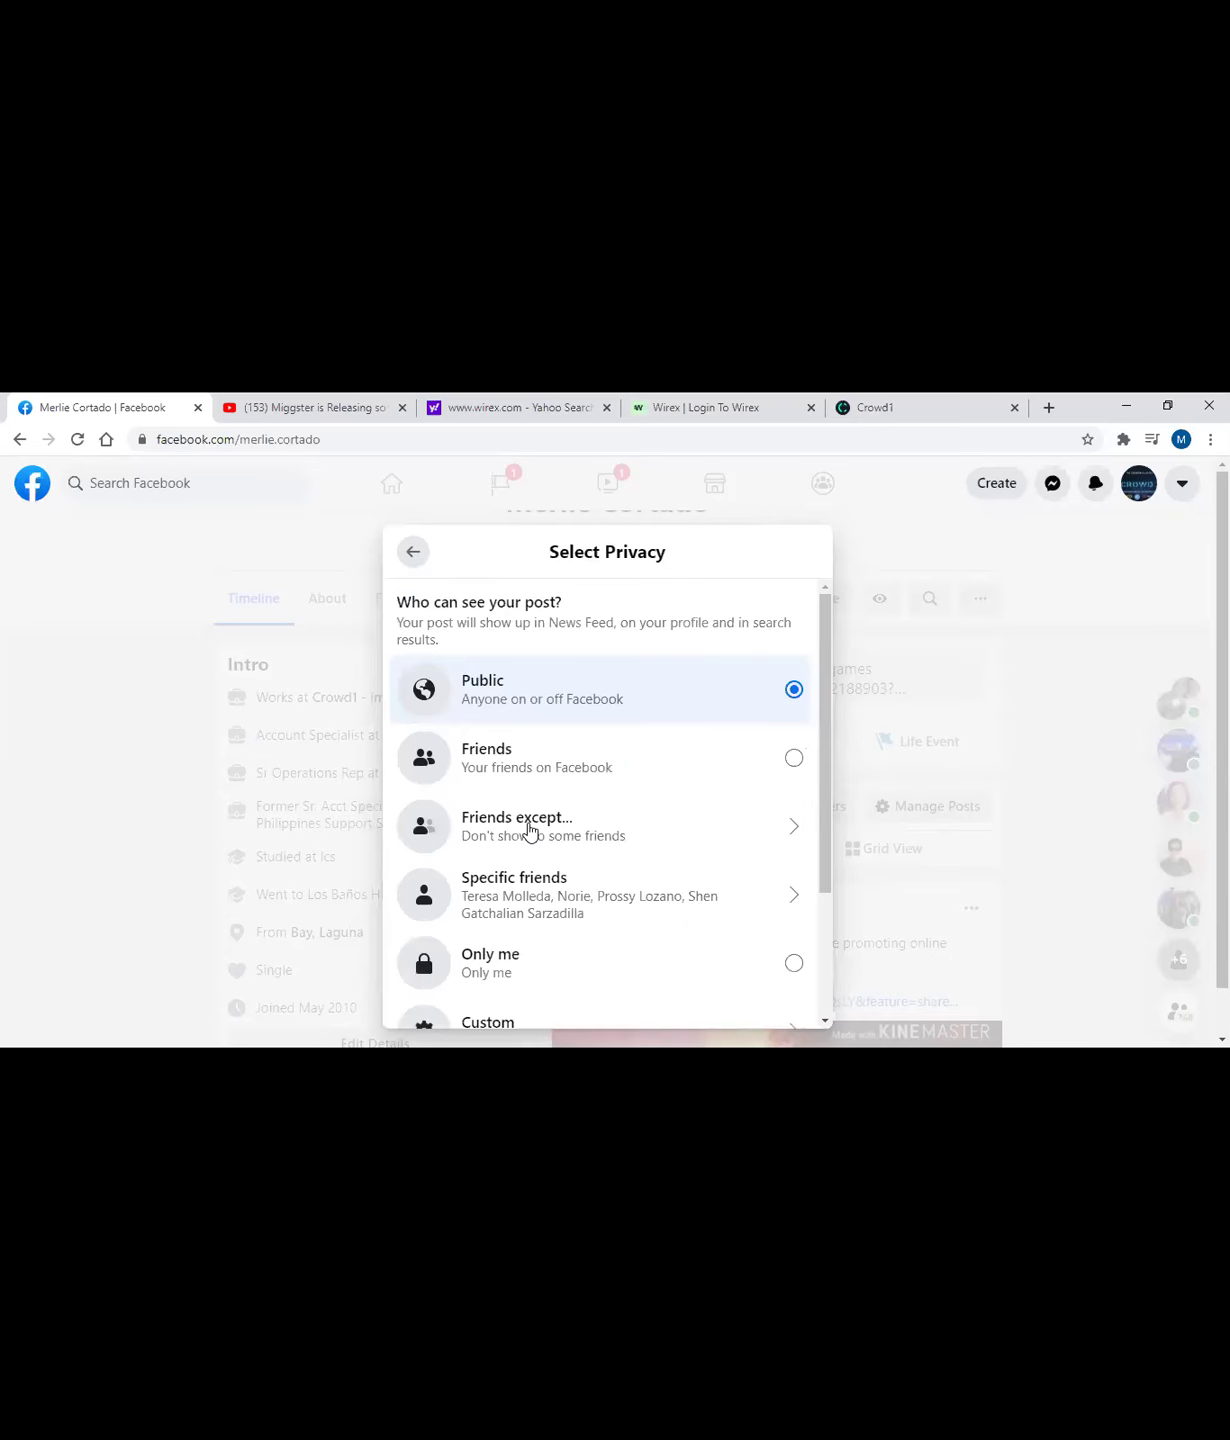
scroll(556, 870, "down", 1)
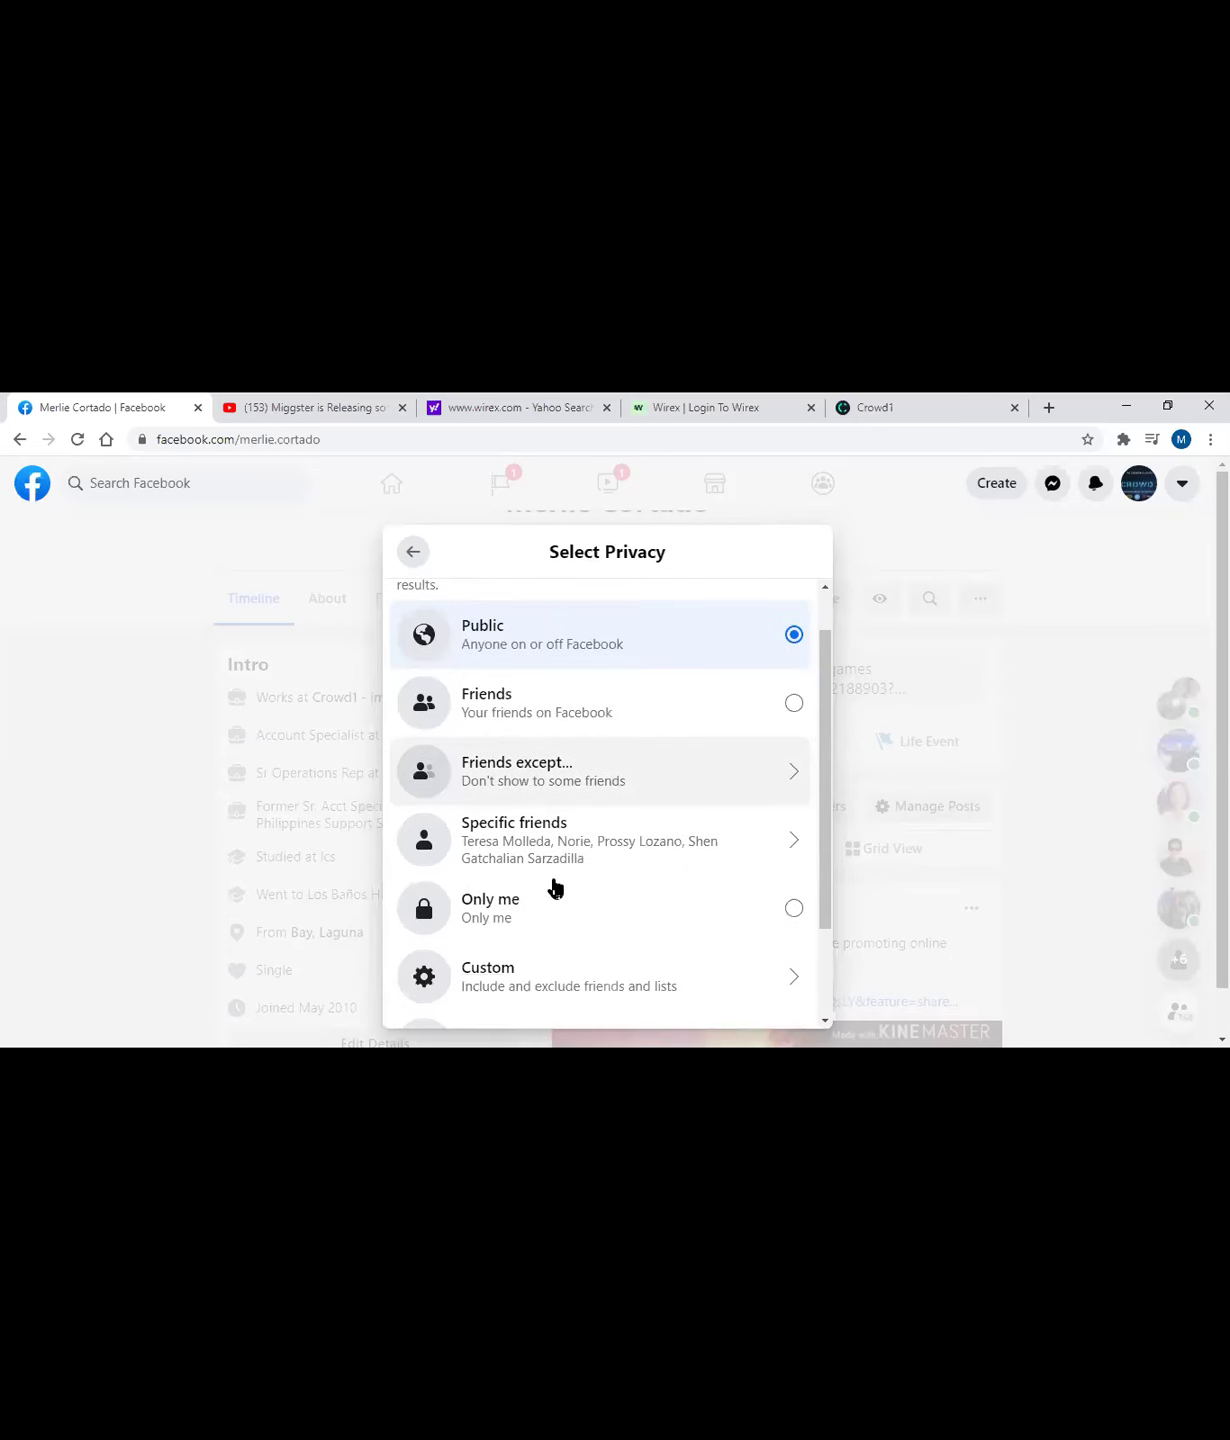
scroll(554, 886, "down", 2)
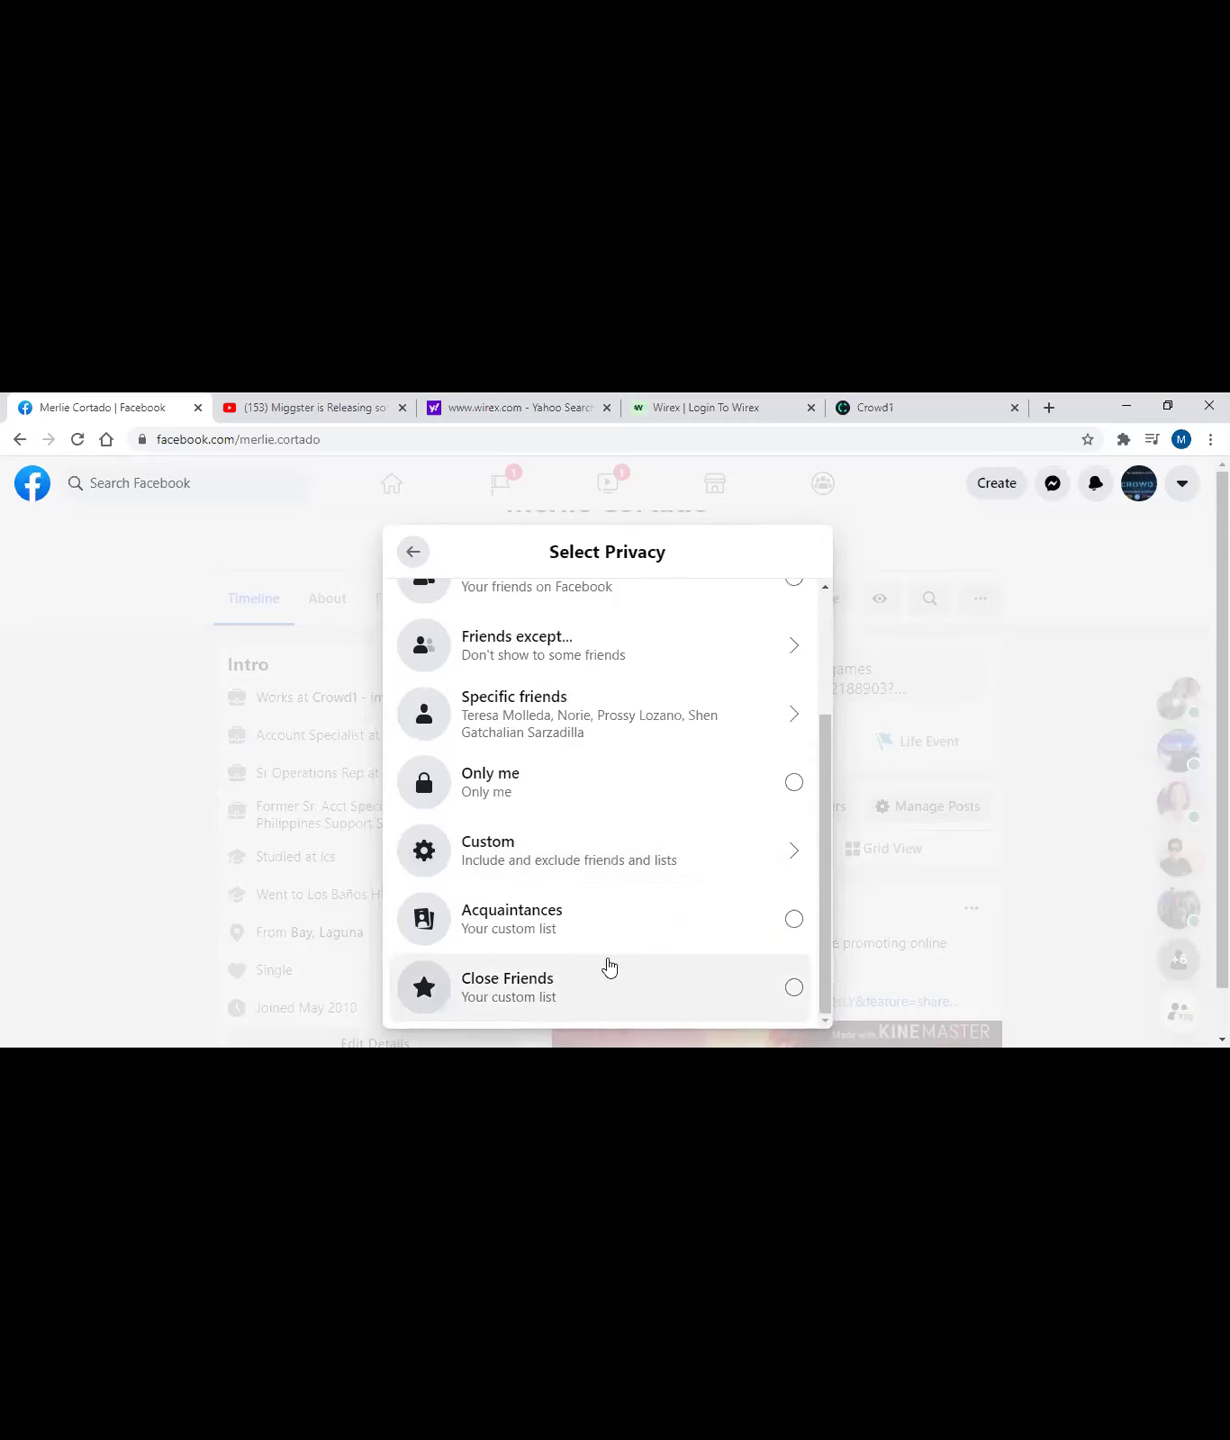
scroll(589, 870, "up", 1)
scroll(411, 560, "up", 2)
left_click(412, 556)
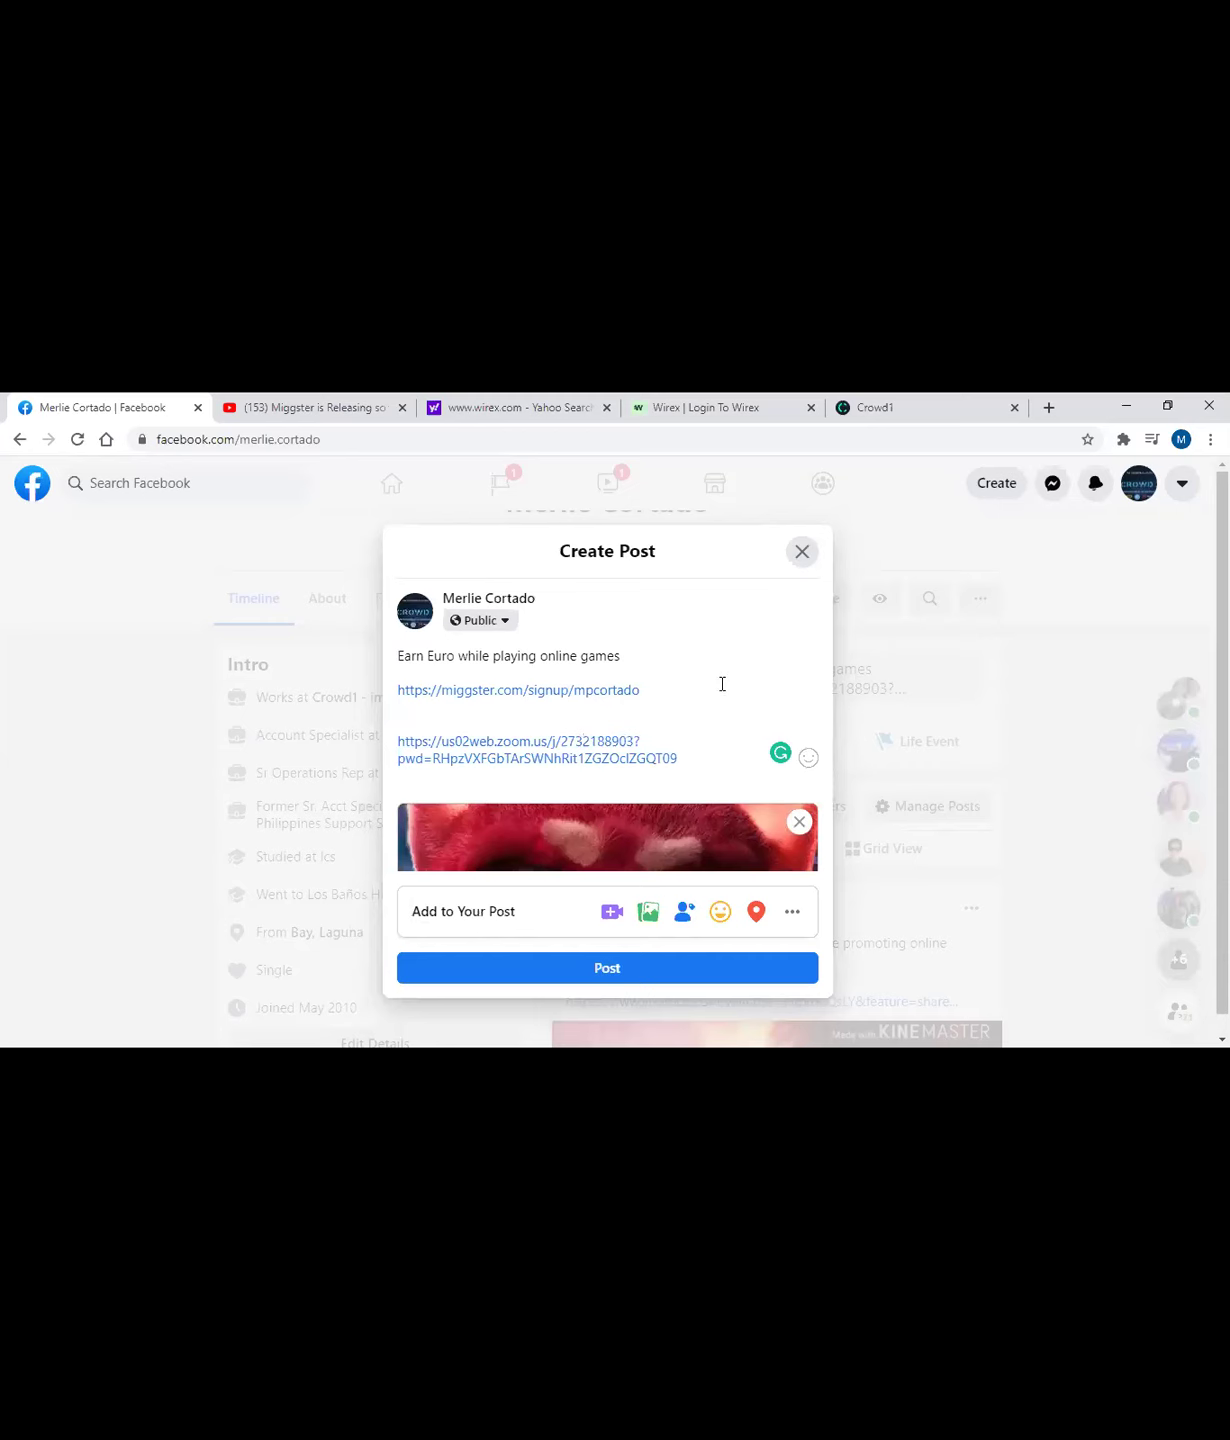
left_click(805, 555)
left_click(805, 555)
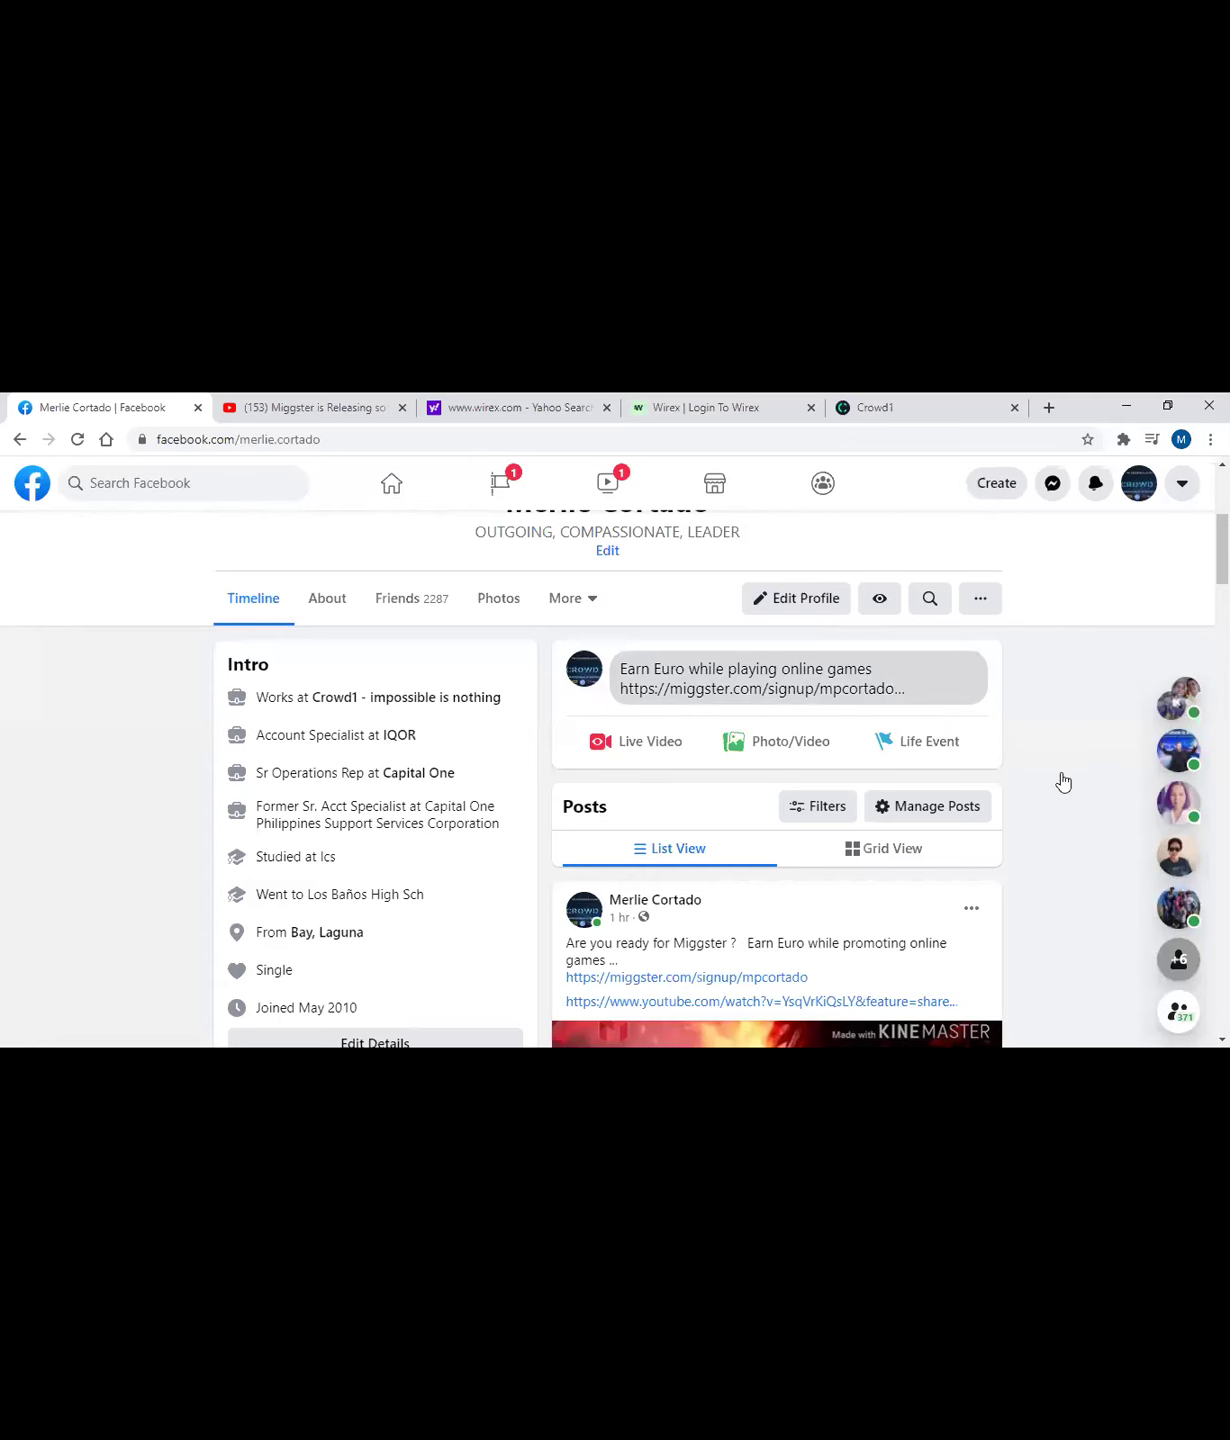
Reopen the draft holding both links, close it again, and scroll the profile timeline
left_click(780, 680)
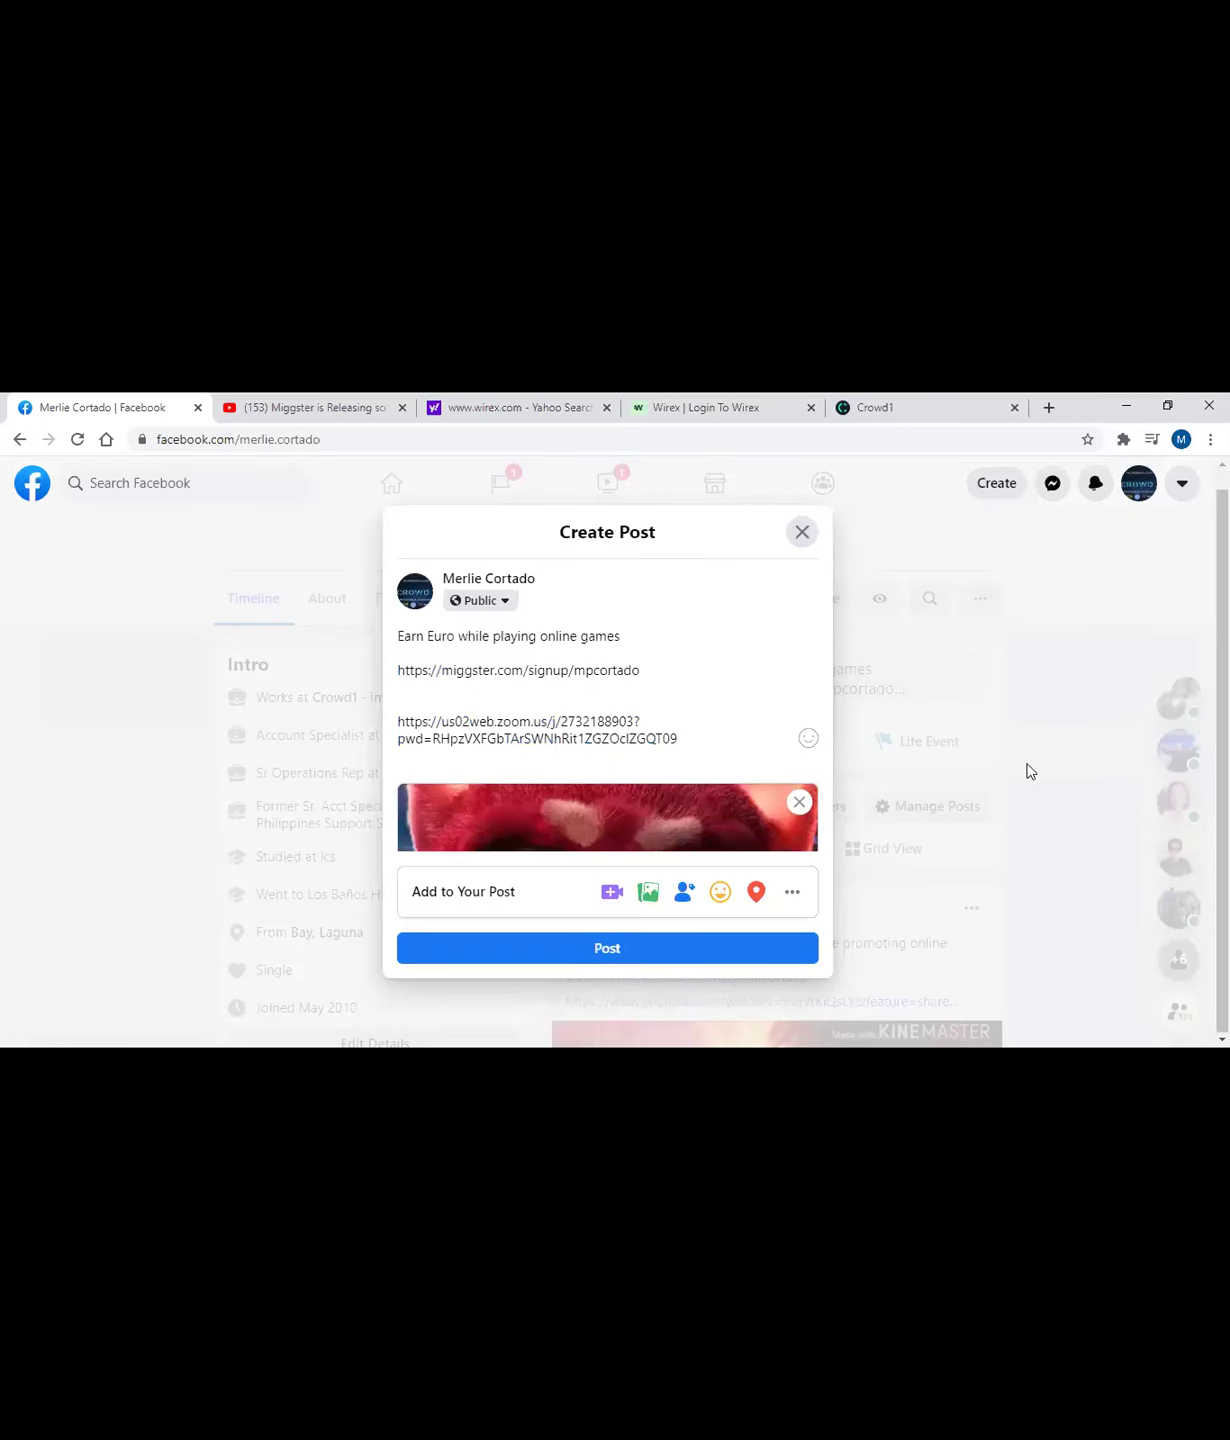
left_click(1037, 770)
scroll(1036, 740, "down", 3)
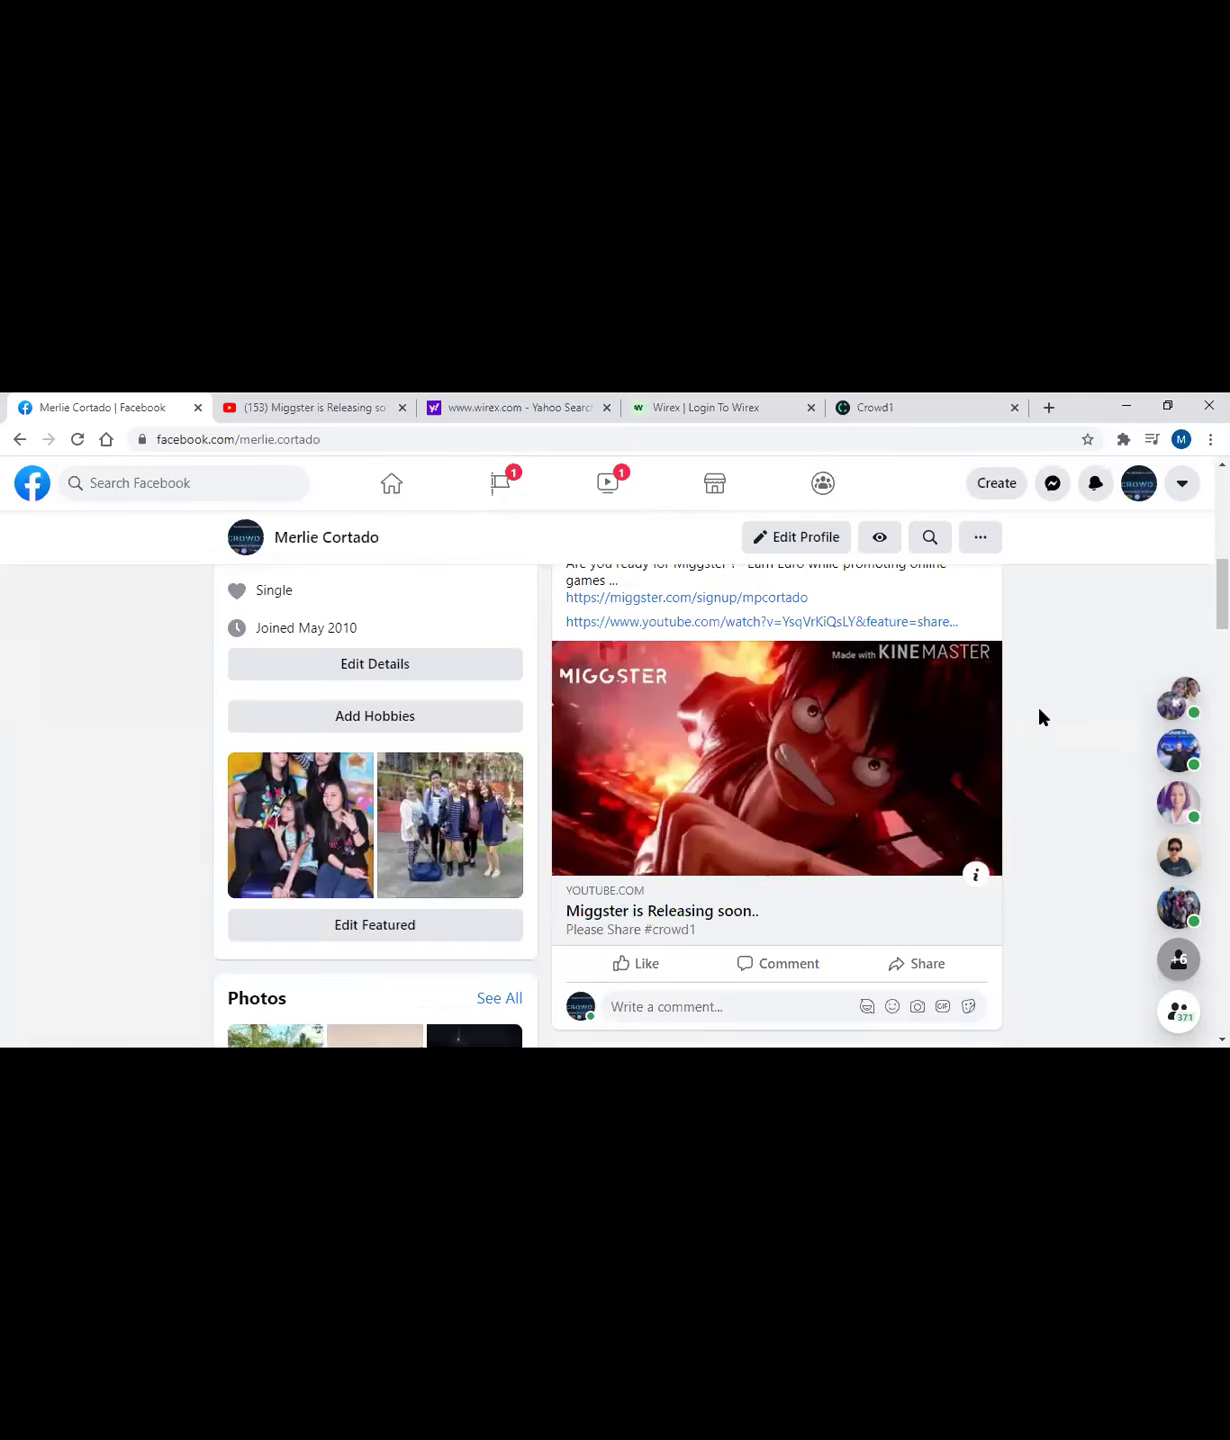
scroll(1038, 710, "up", 2)
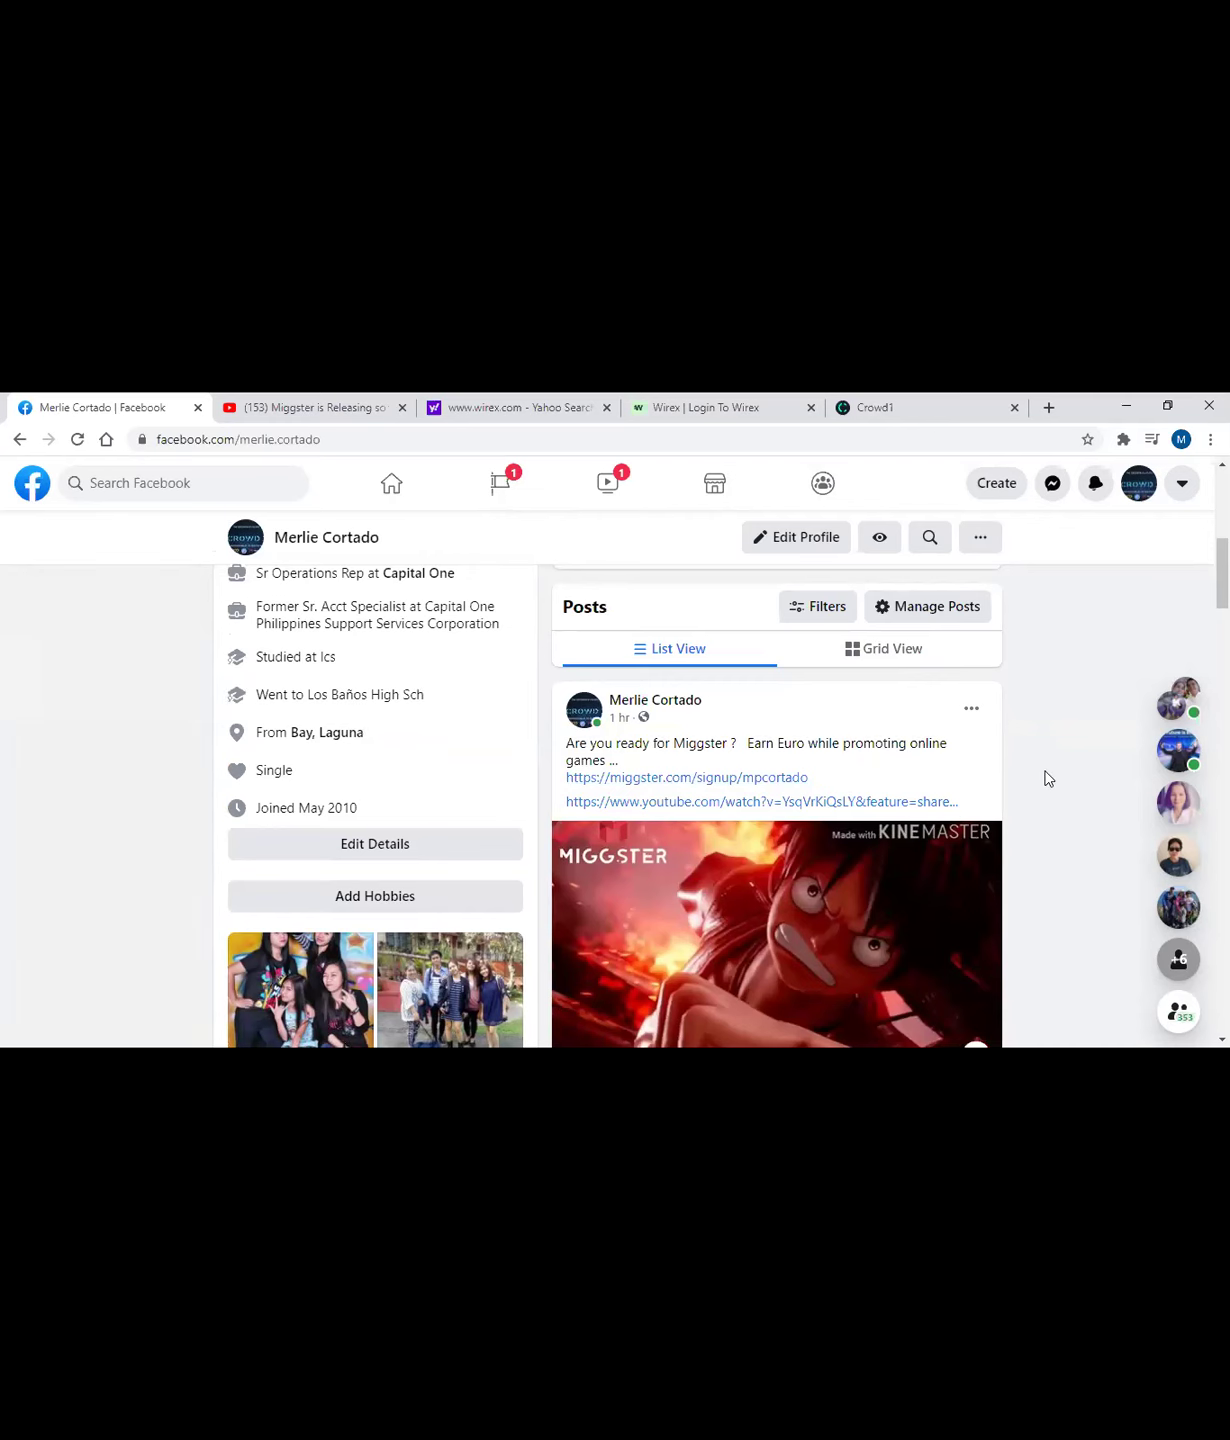
scroll(1049, 779, "down", 5)
scroll(1046, 772, "up", 5)
scroll(1077, 741, "up", 5)
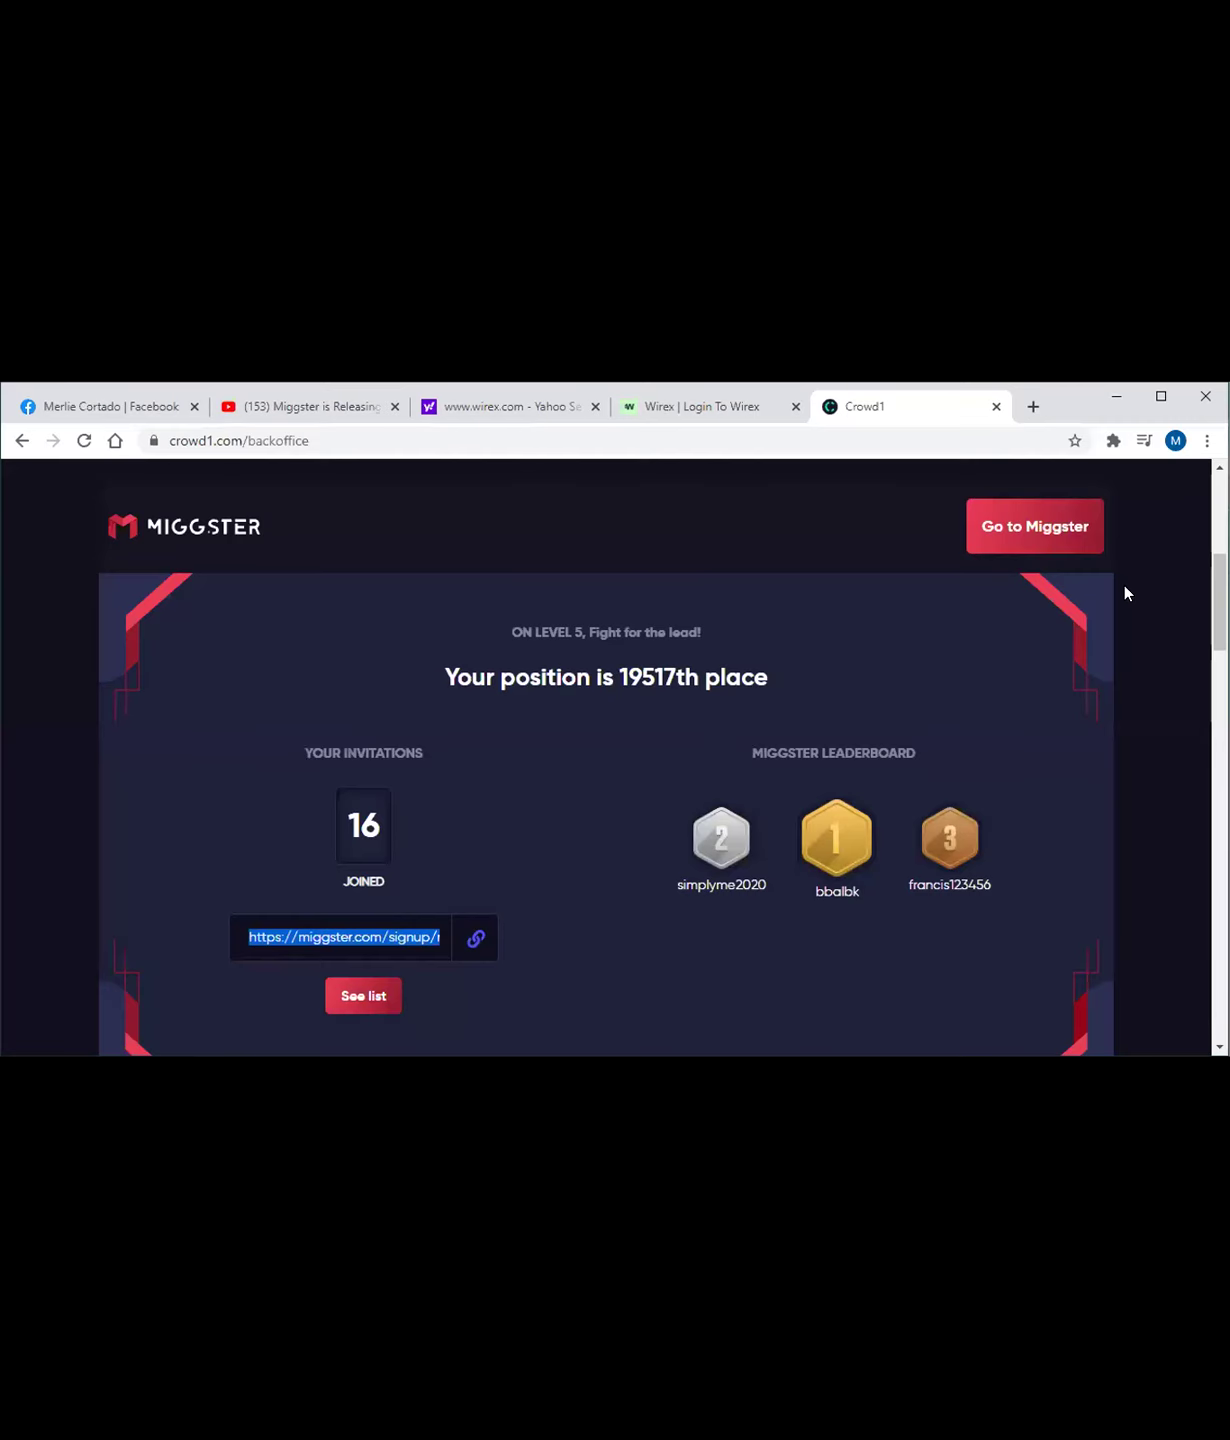
scroll(1124, 586, "up", 5)
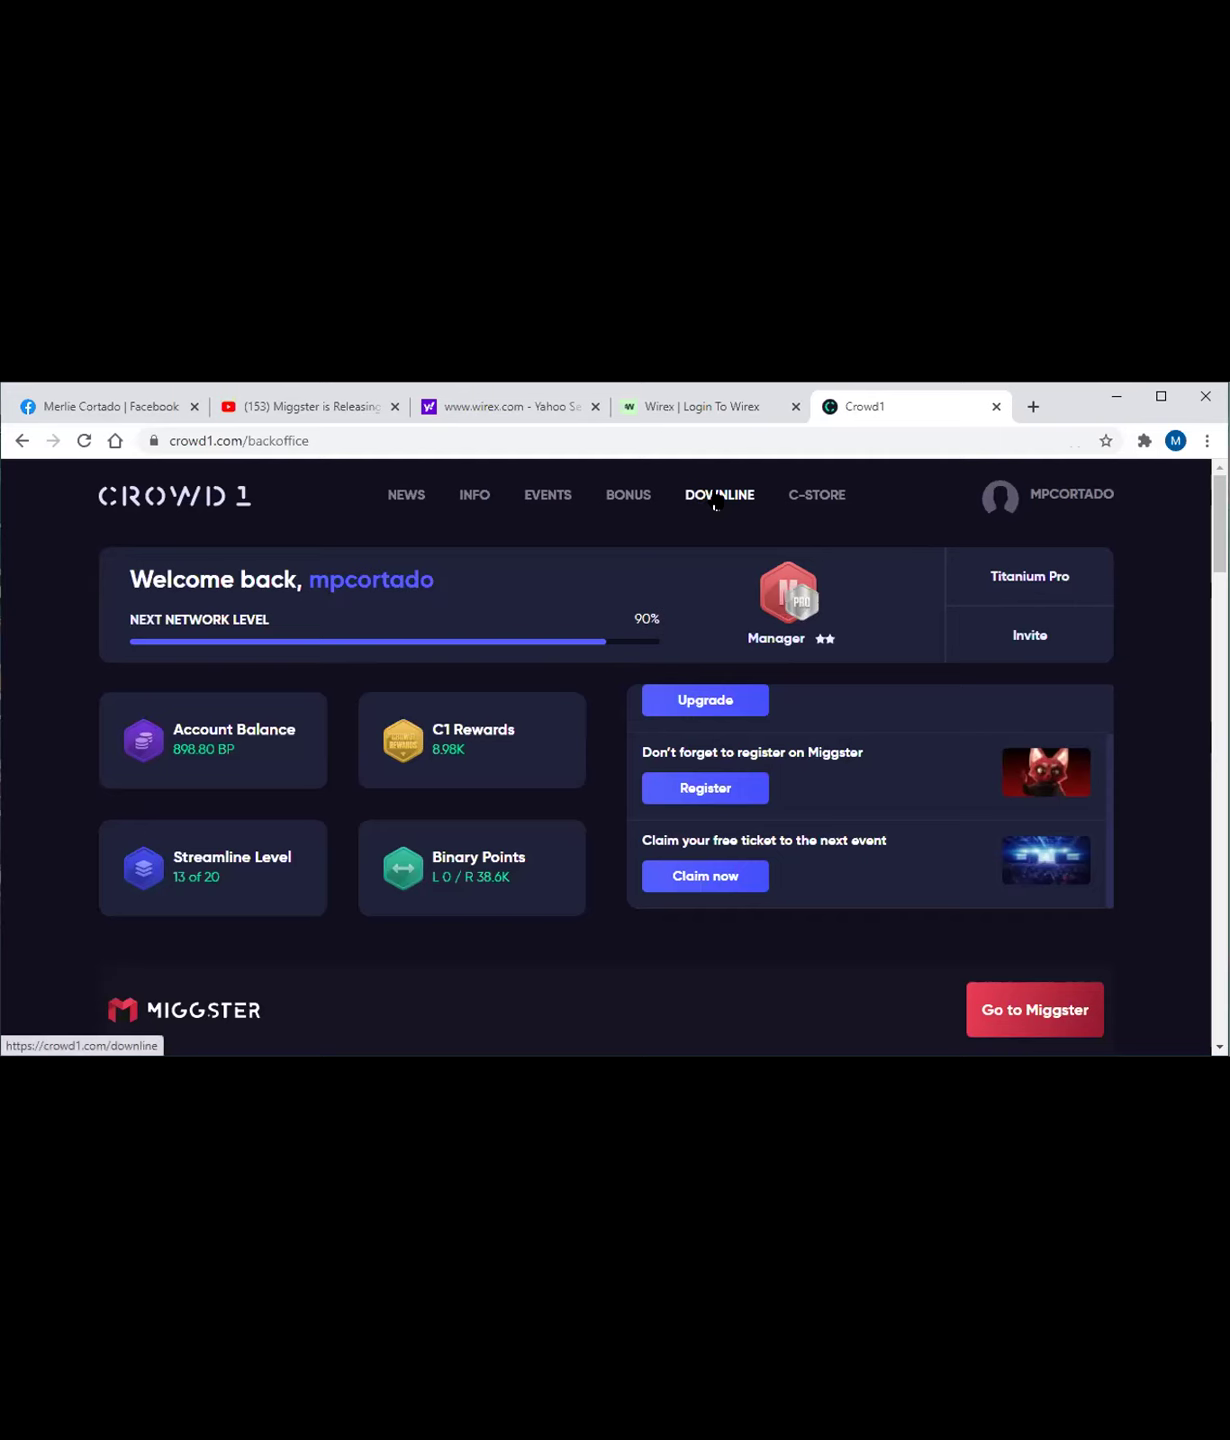
Choose DOWNLINE in Crowd1's top navigation bar to view the referral tree and left/right points
left_click(715, 496)
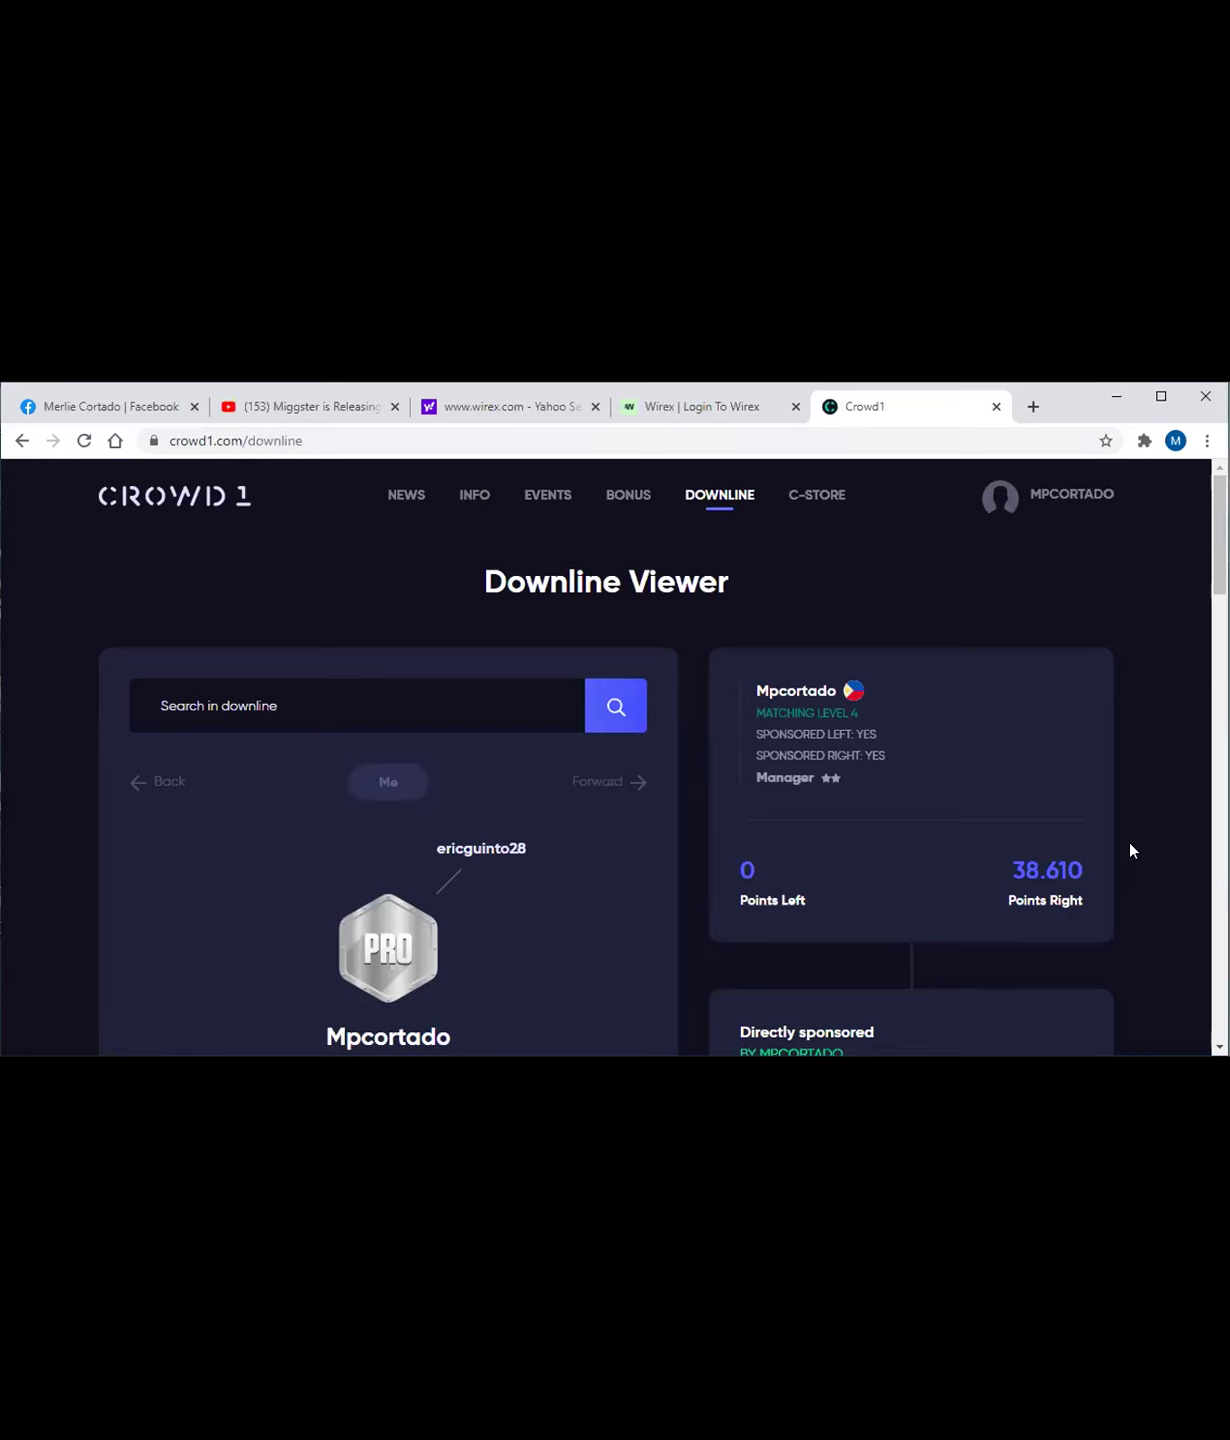
scroll(1129, 844, "down", 3)
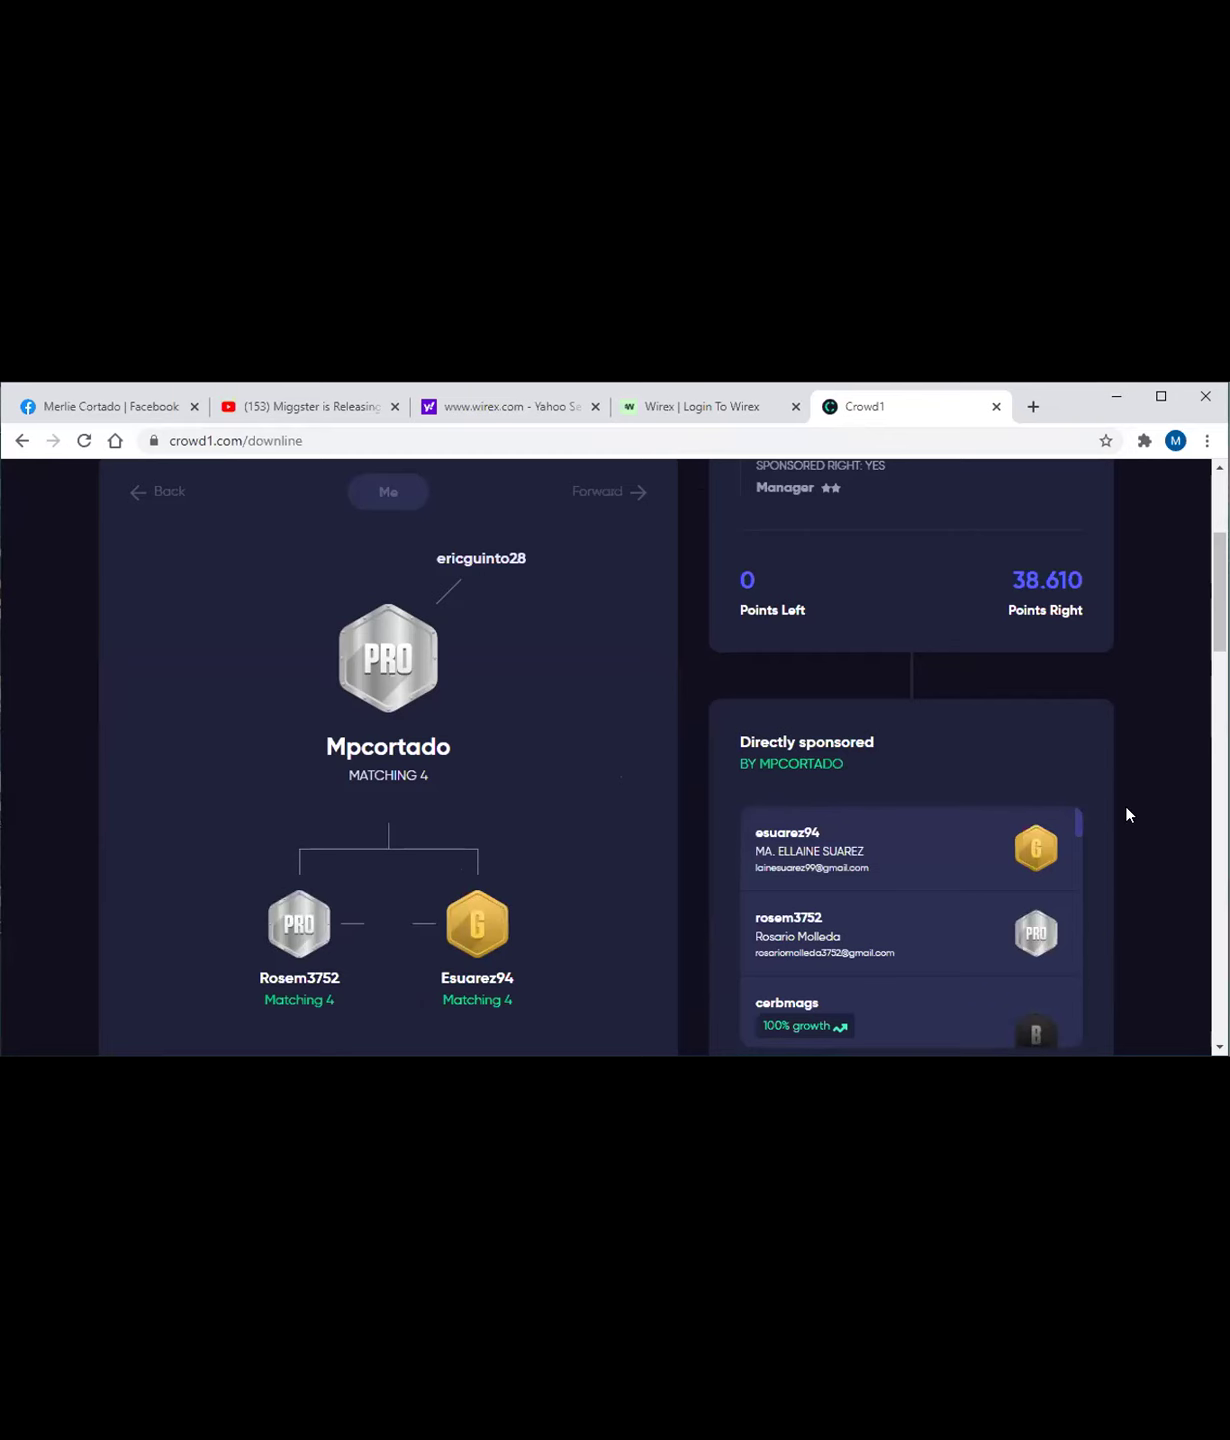
scroll(1125, 806, "up", 3)
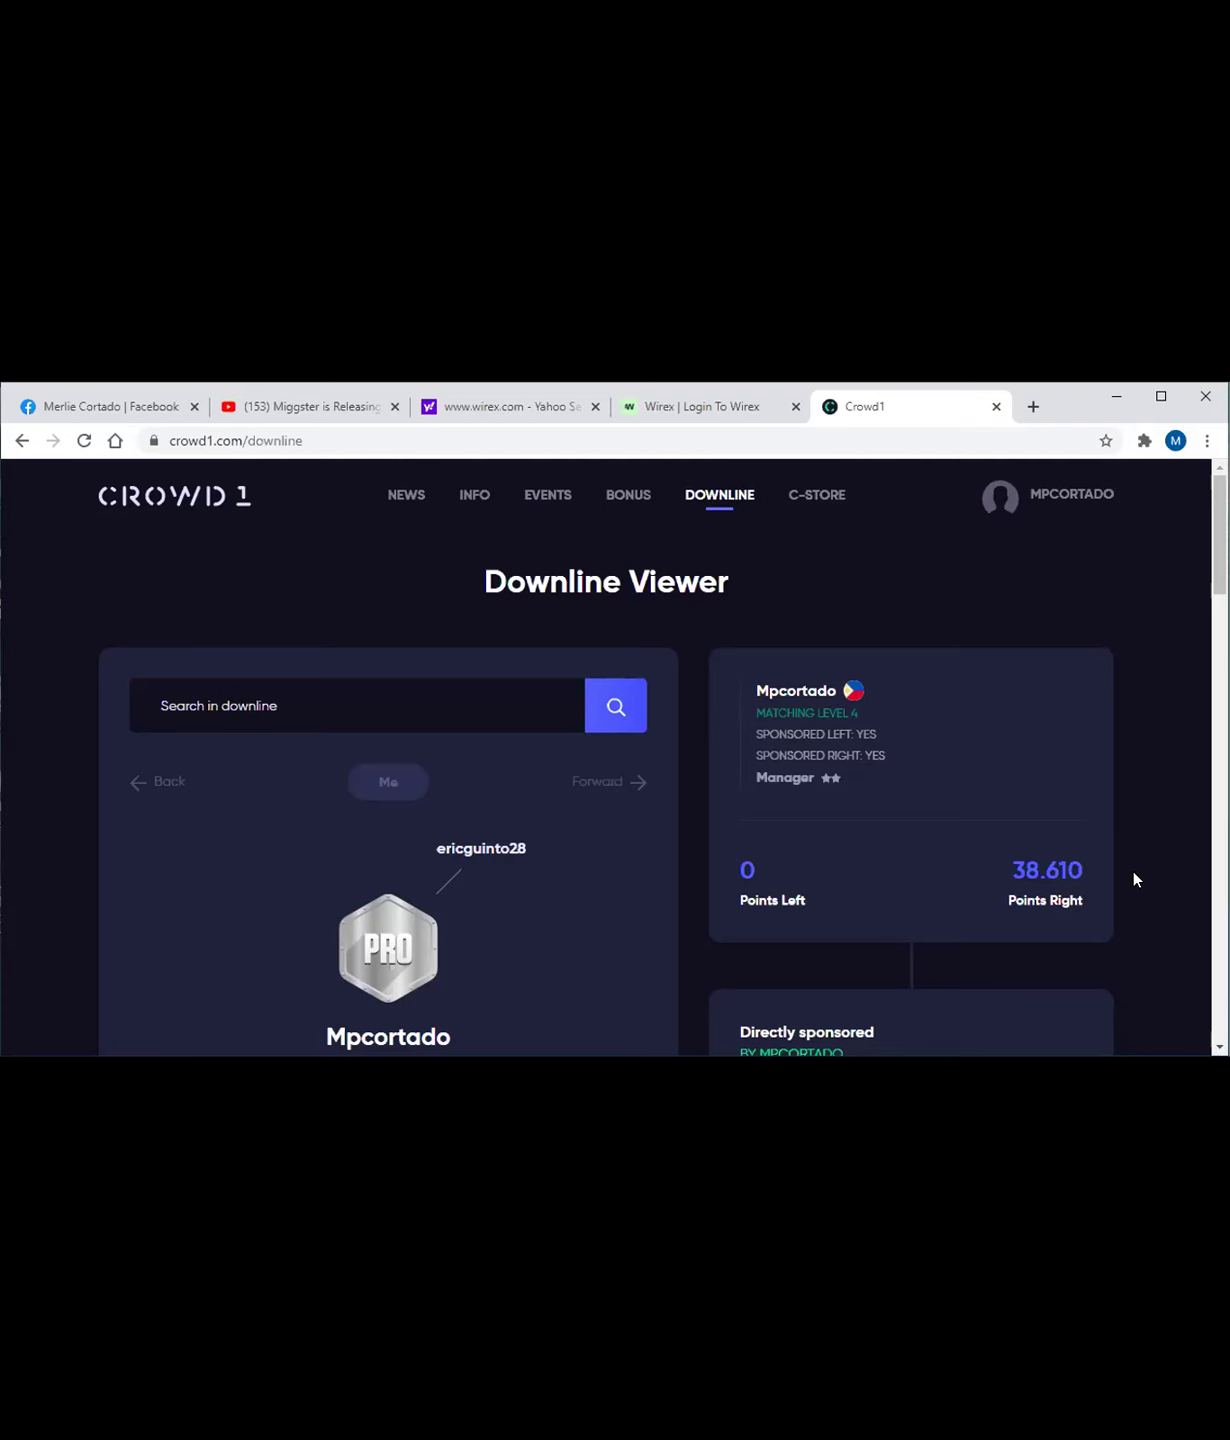
scroll(1133, 877, "down", 2)
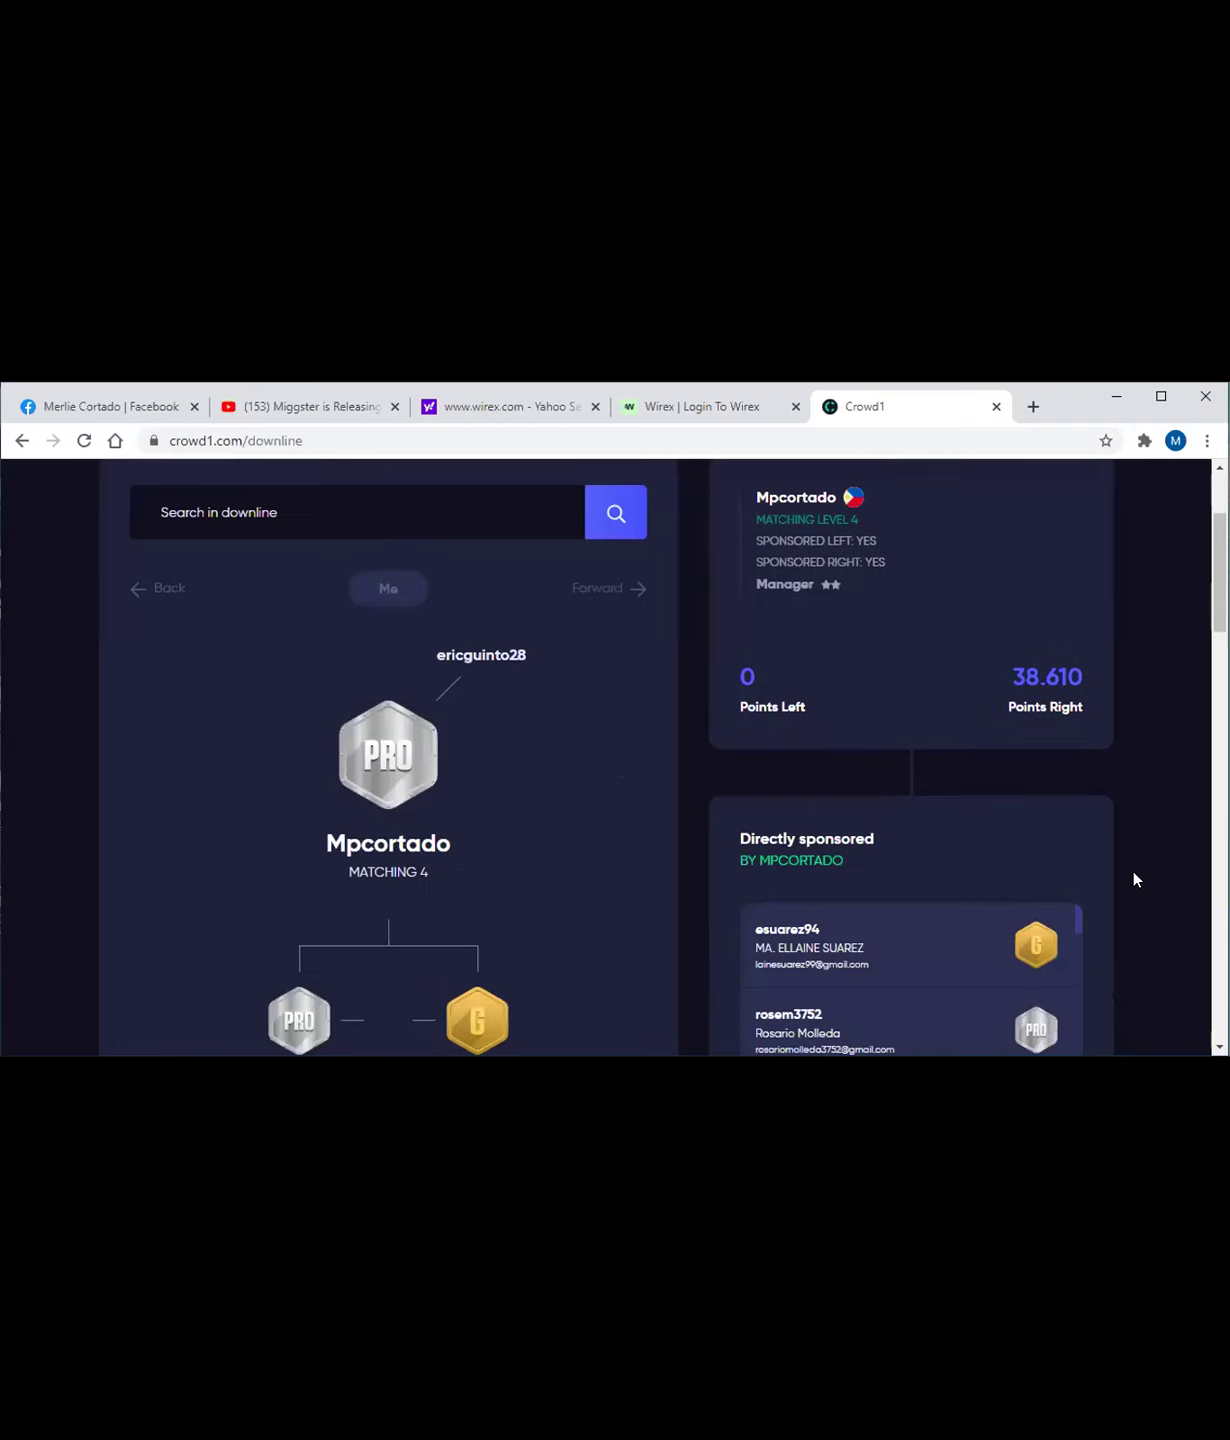
scroll(1136, 879, "down", 2)
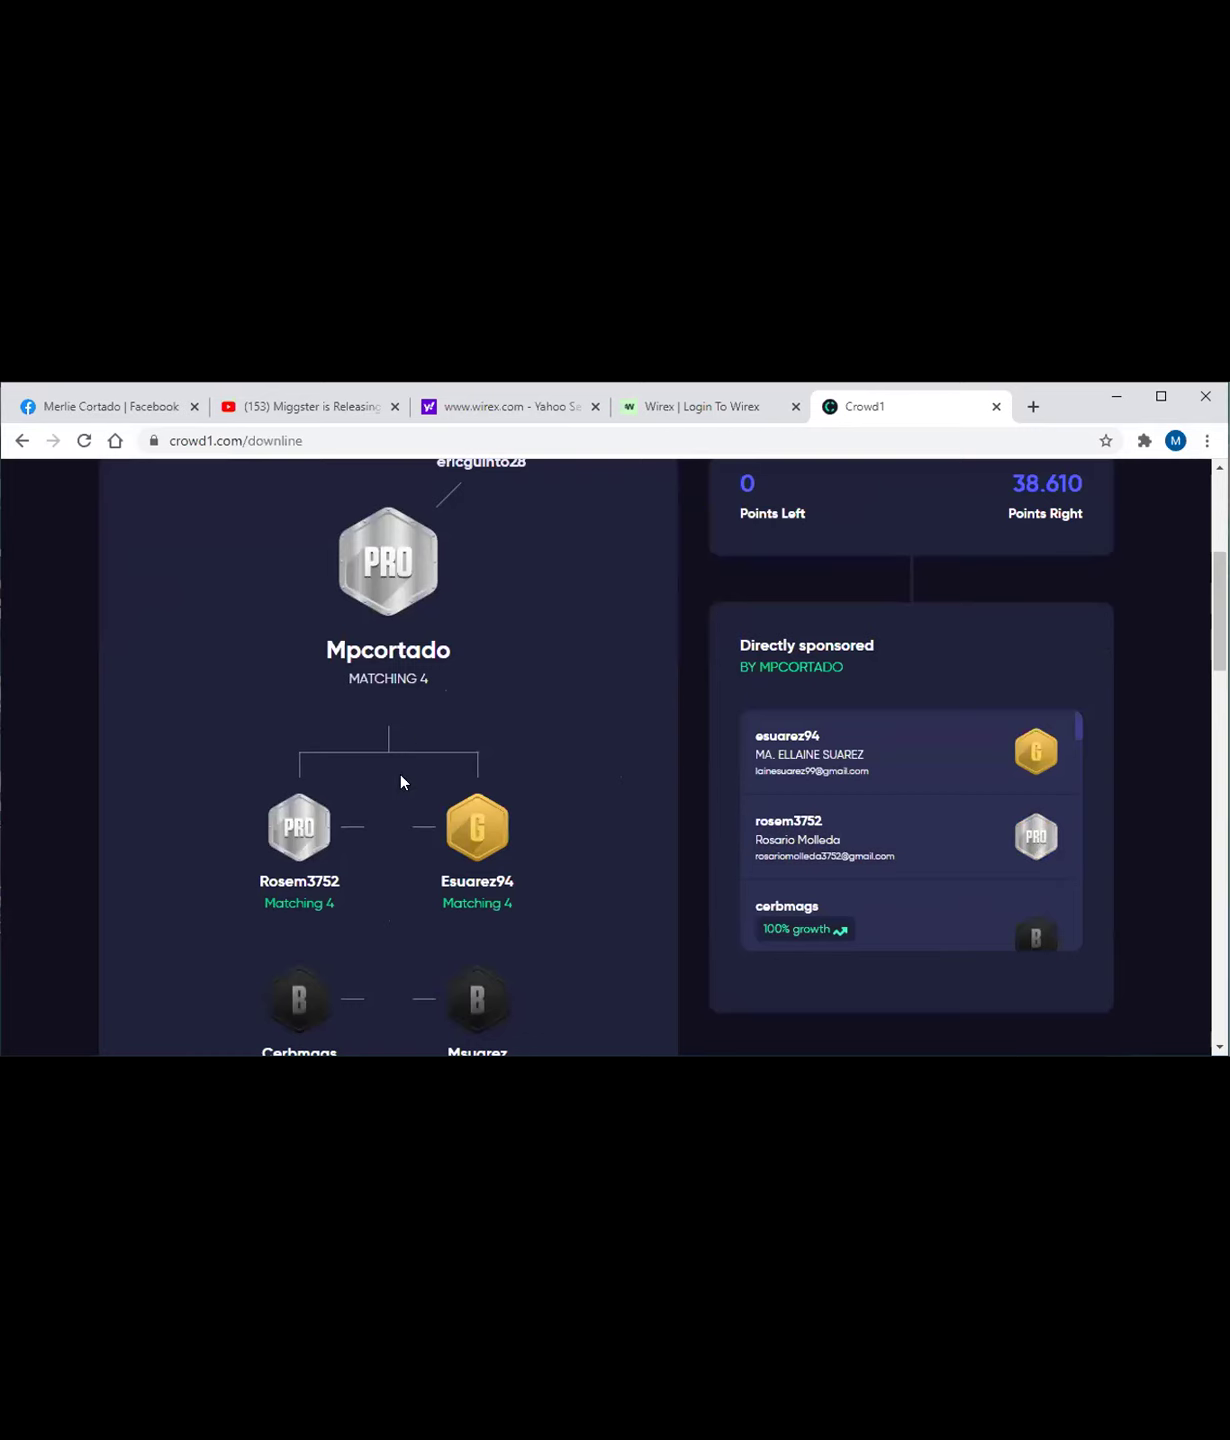
scroll(401, 777, "down", 6)
scroll(396, 873, "down", 7)
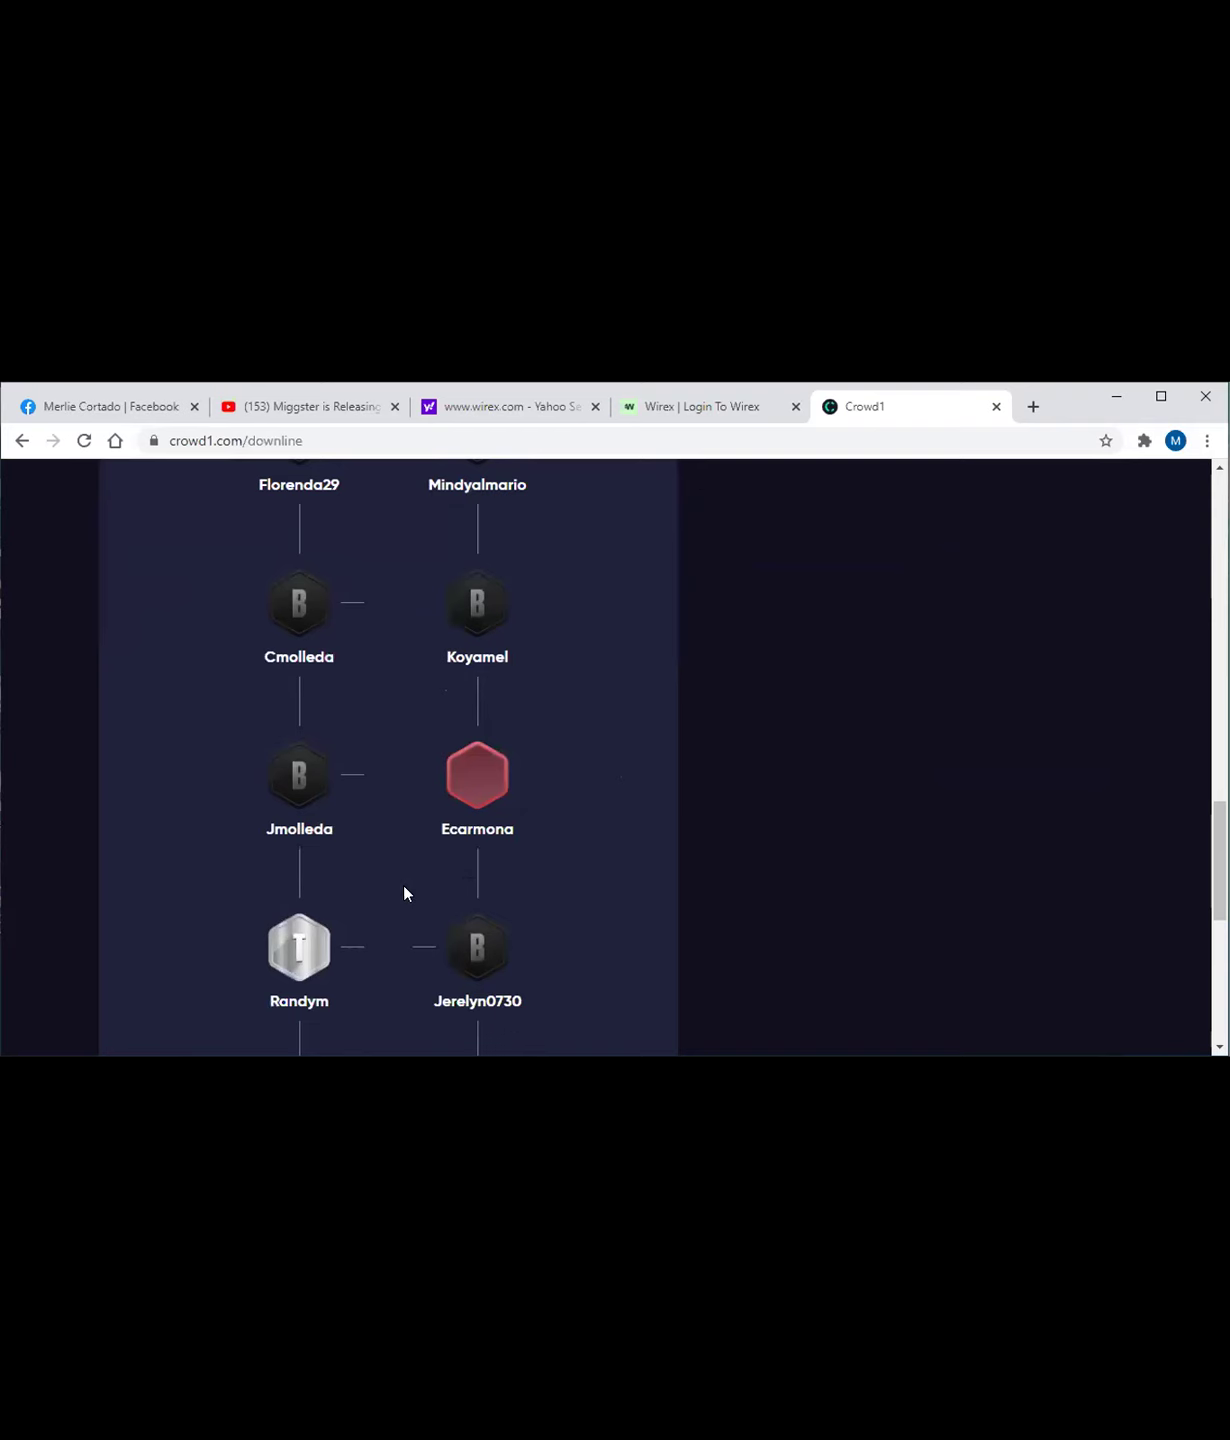
scroll(404, 887, "down", 4)
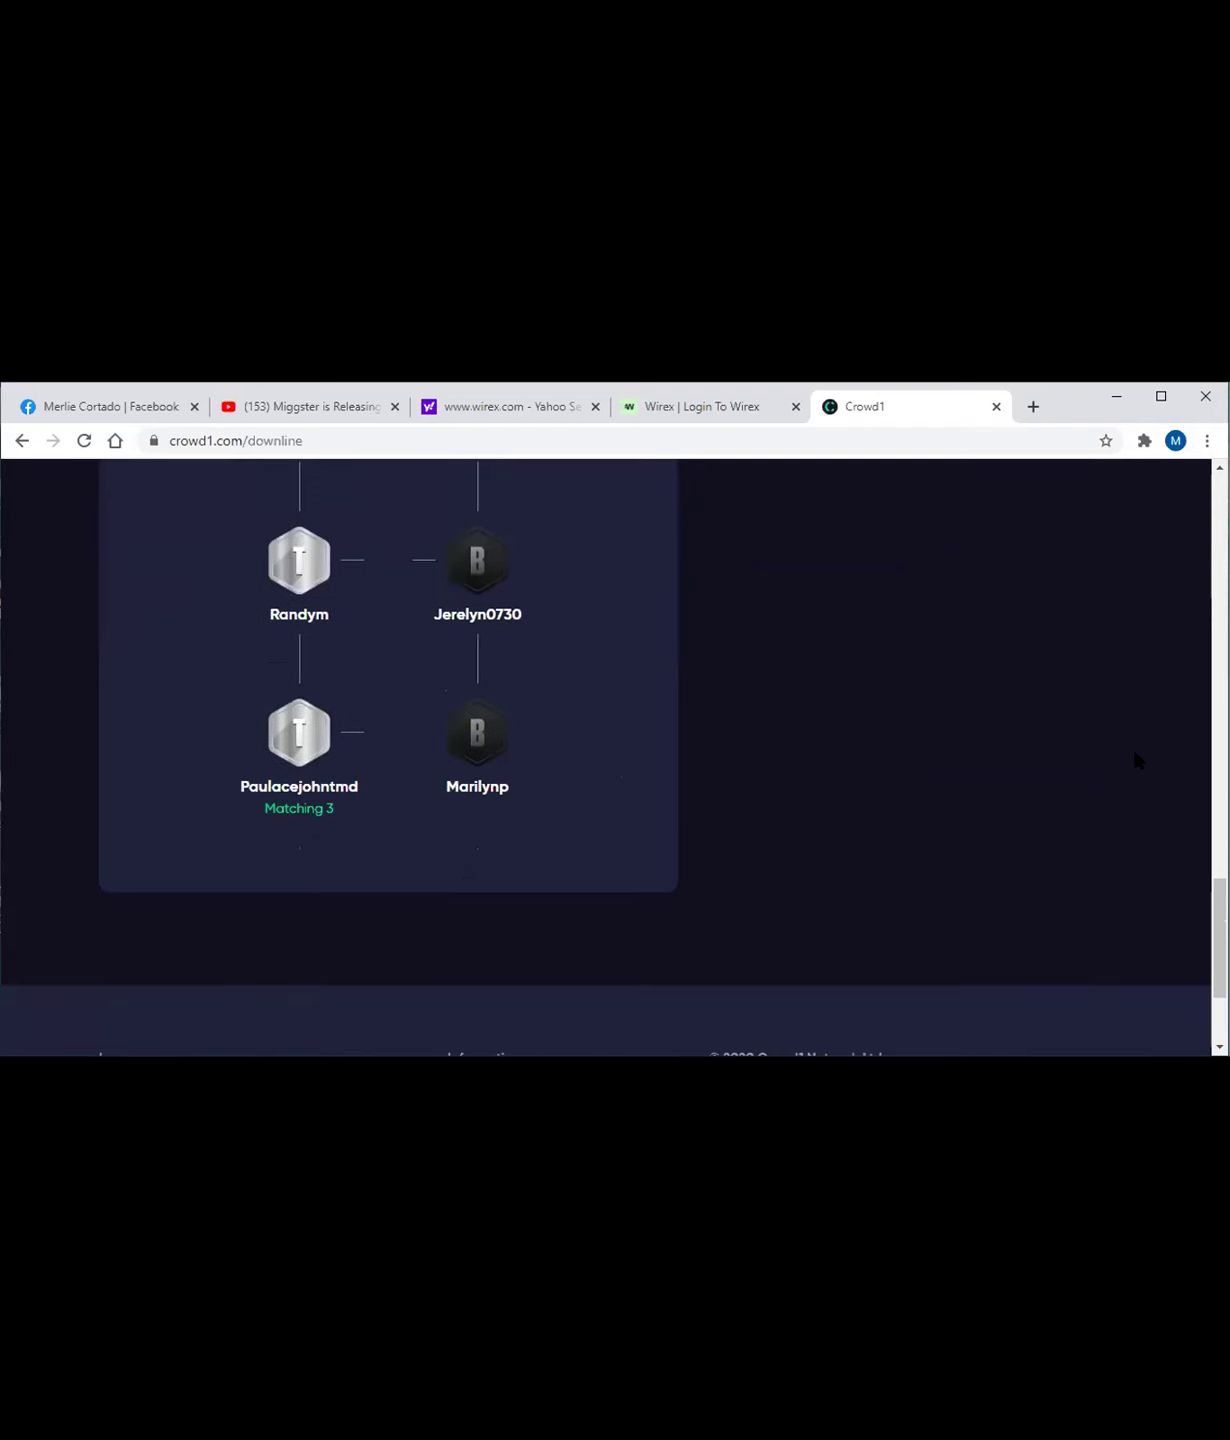
scroll(1128, 747, "up", 5)
scroll(1050, 799, "up", 15)
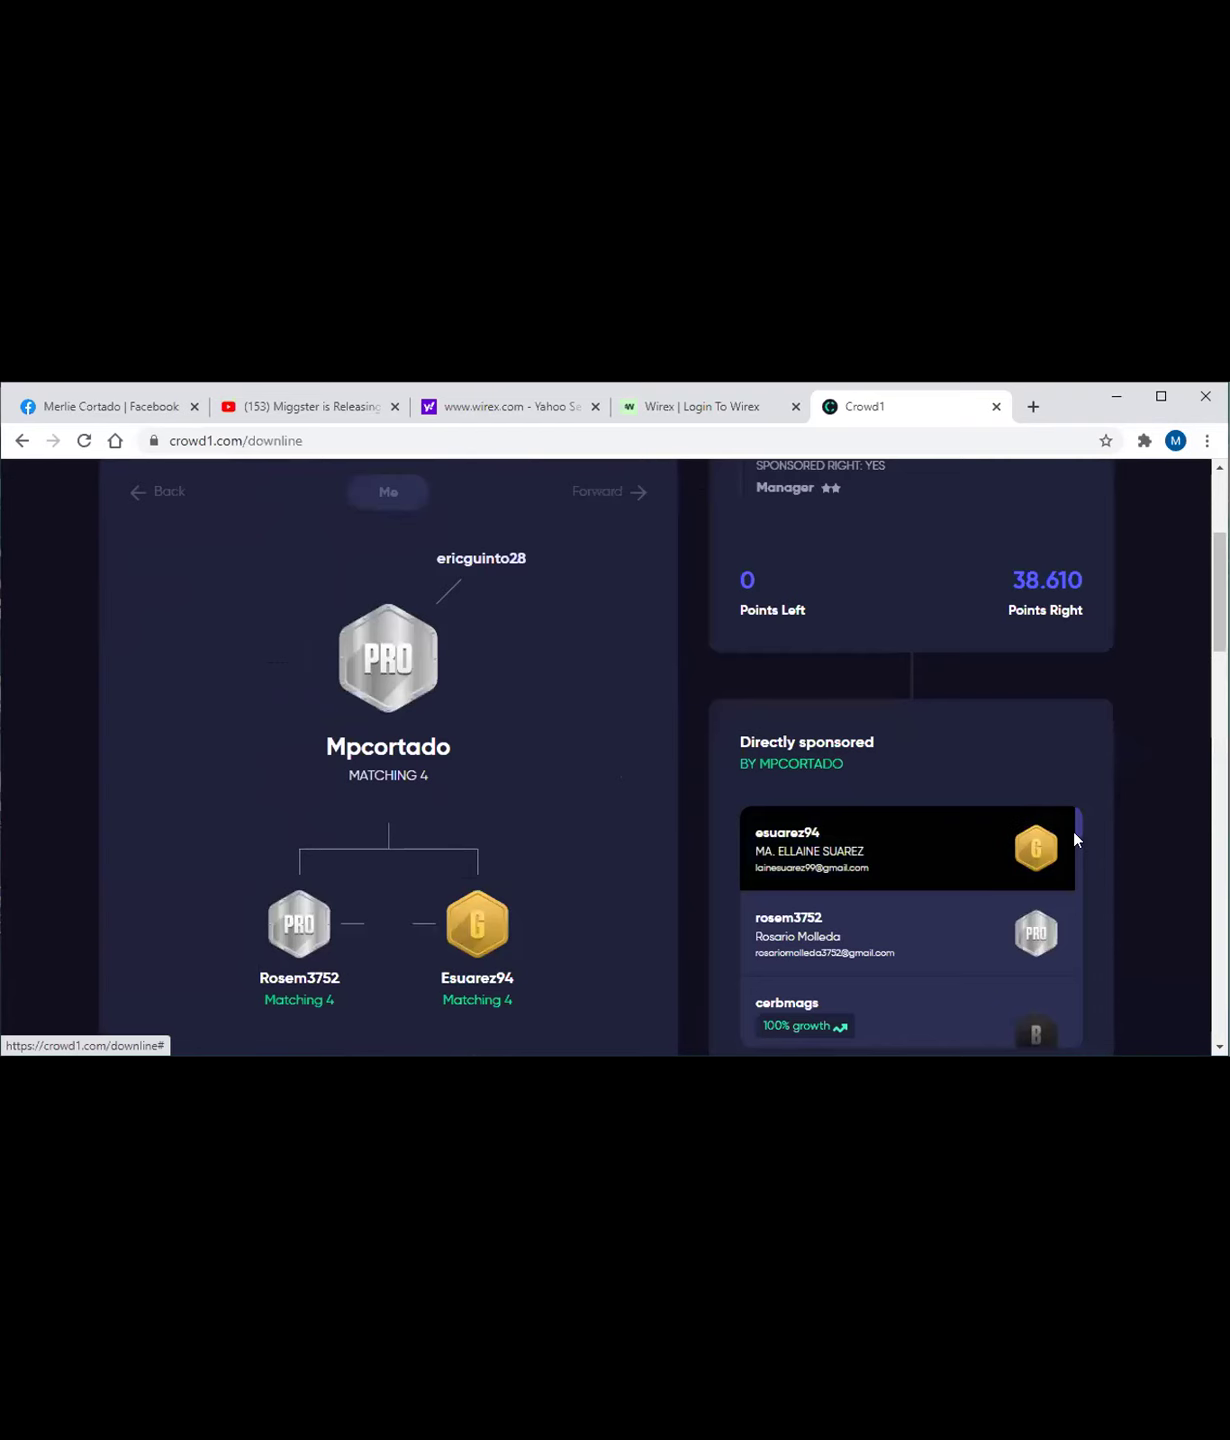
scroll(1083, 723, "down", 2)
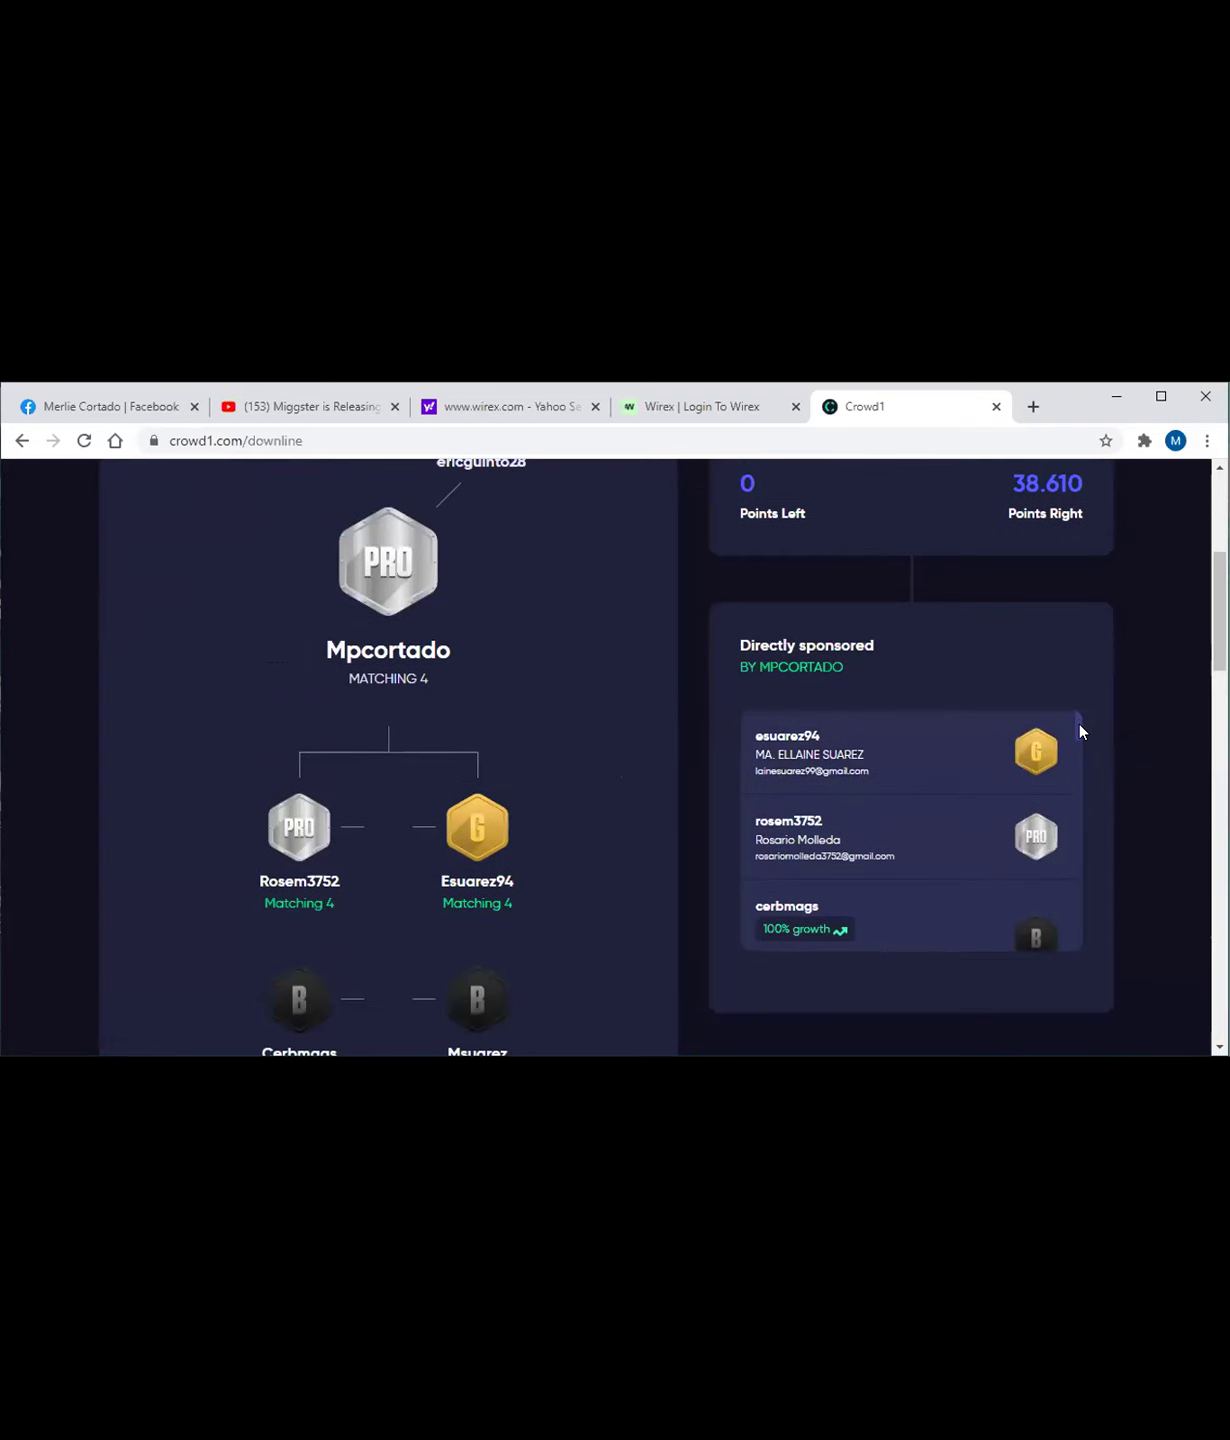
left_click_drag(1079, 723, 1074, 746)
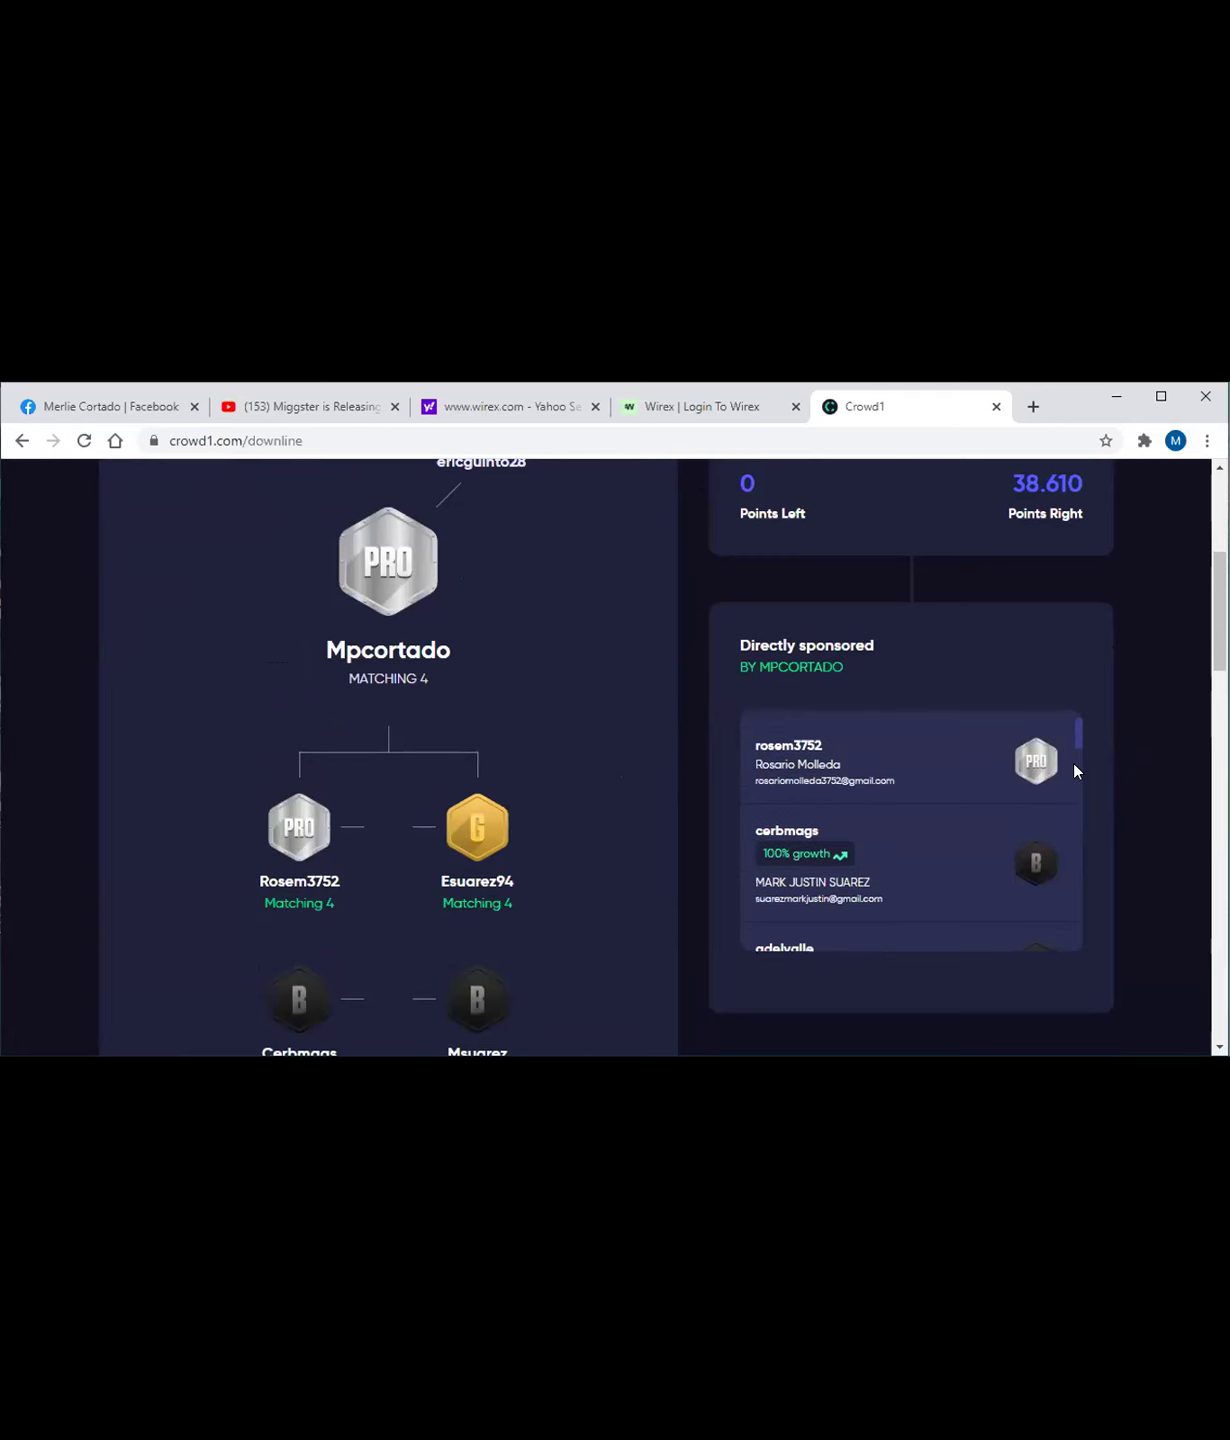
scroll(1073, 764, "down", 4)
scroll(1073, 765, "down", 1)
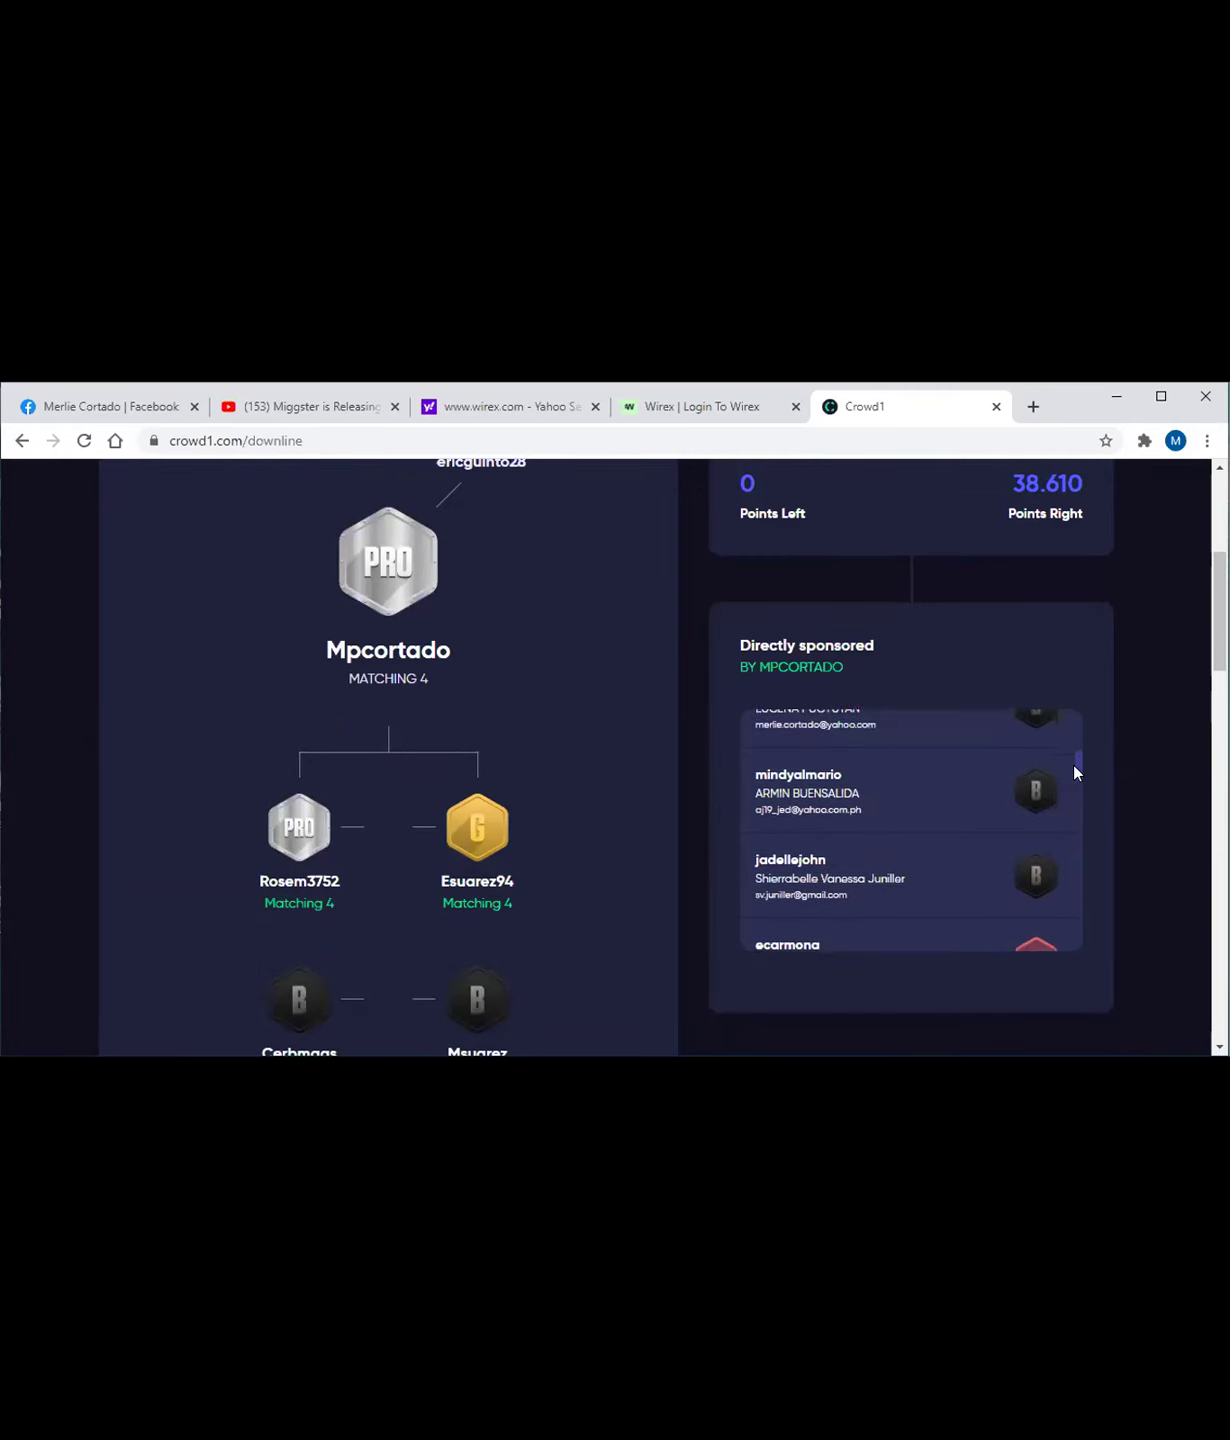
scroll(1076, 779, "down", 2)
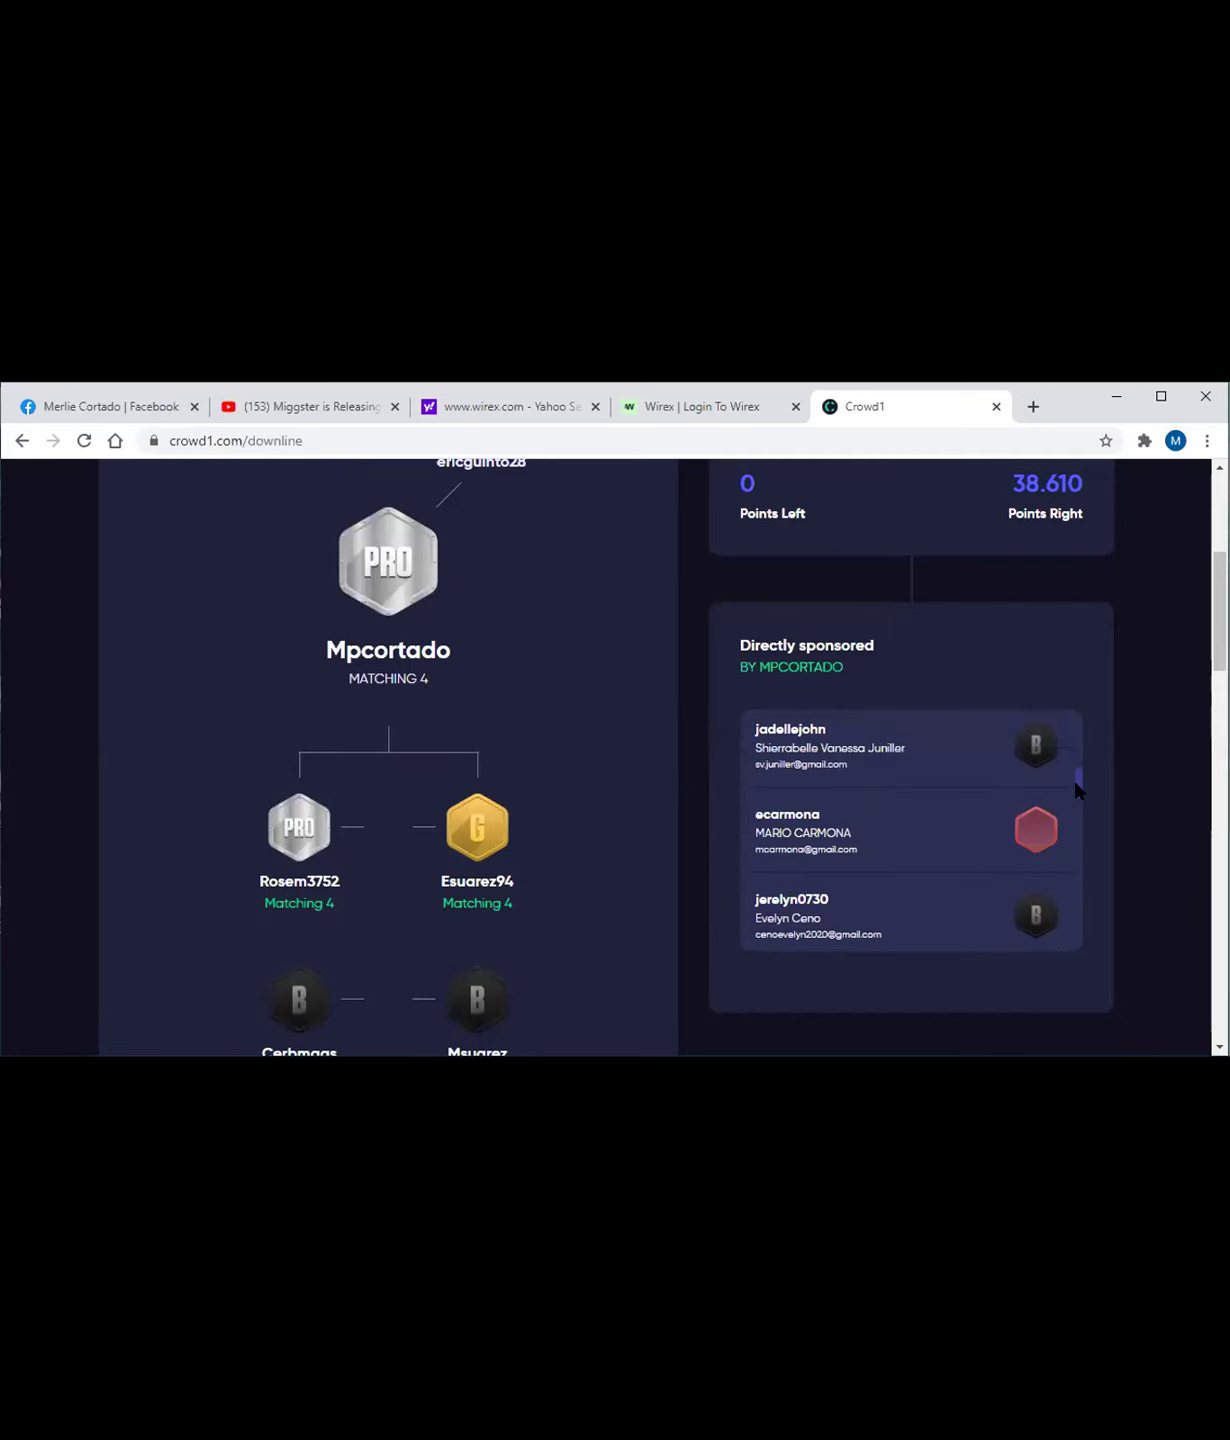
scroll(1074, 779, "down", 1)
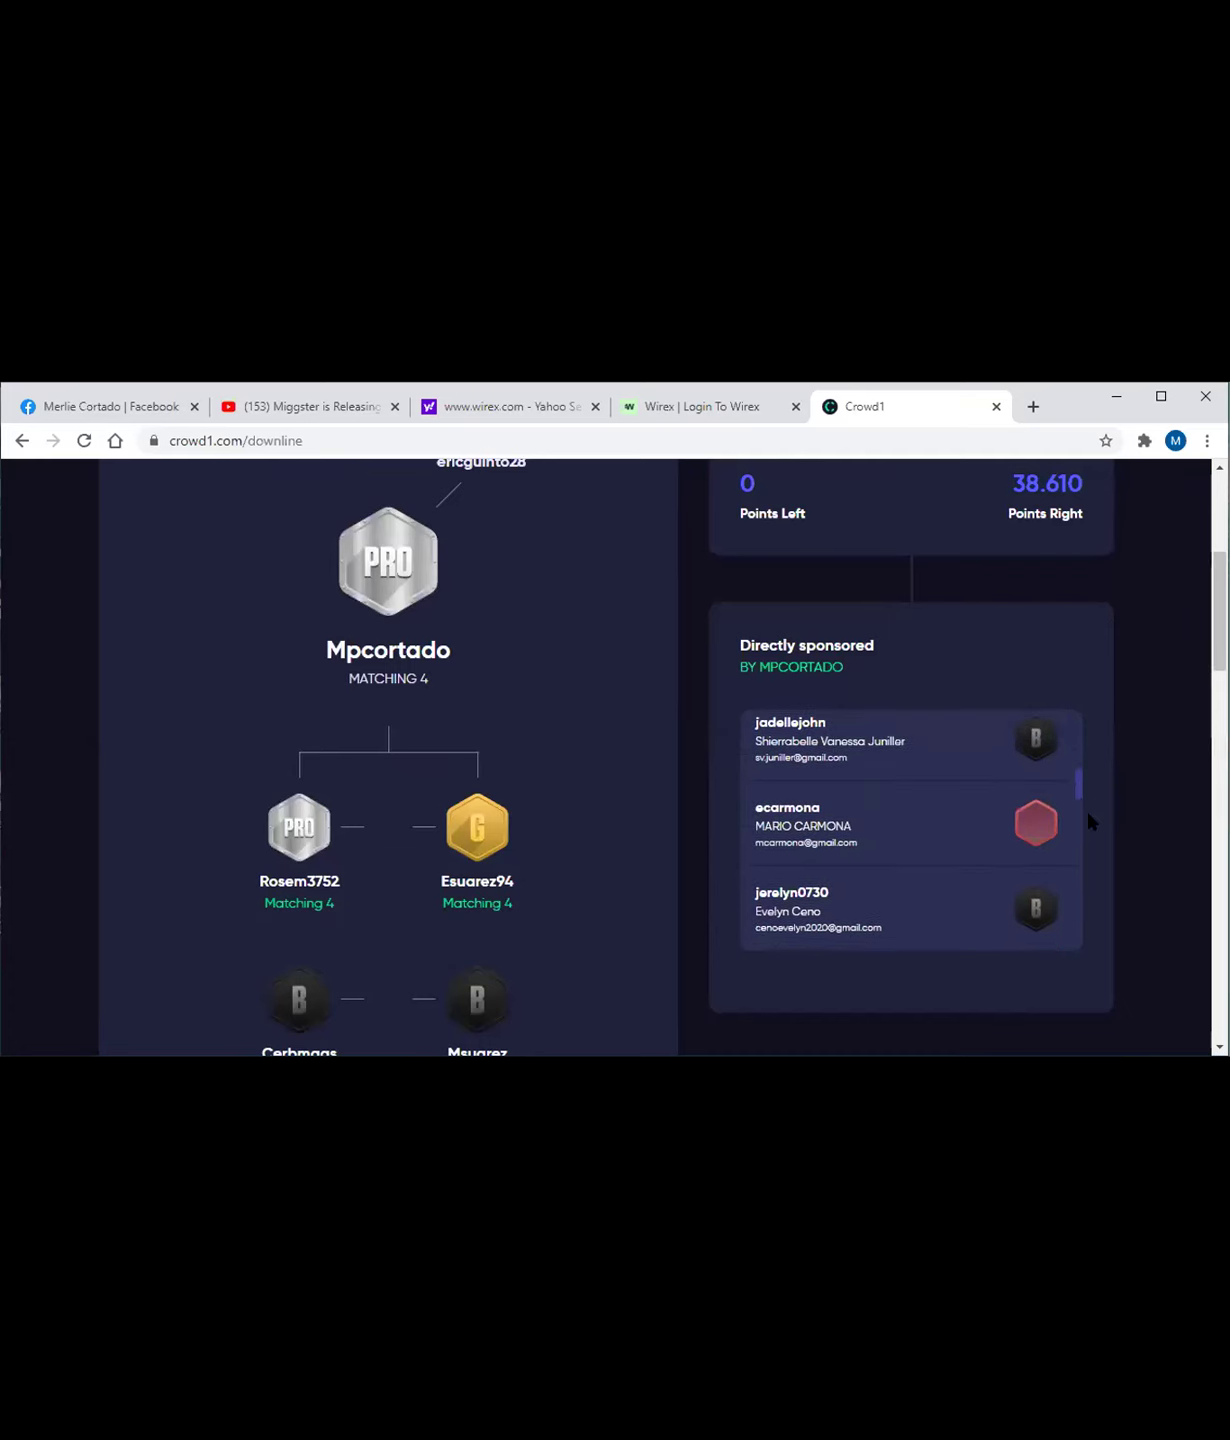
scroll(1086, 808, "down", 3)
scroll(1089, 831, "down", 3)
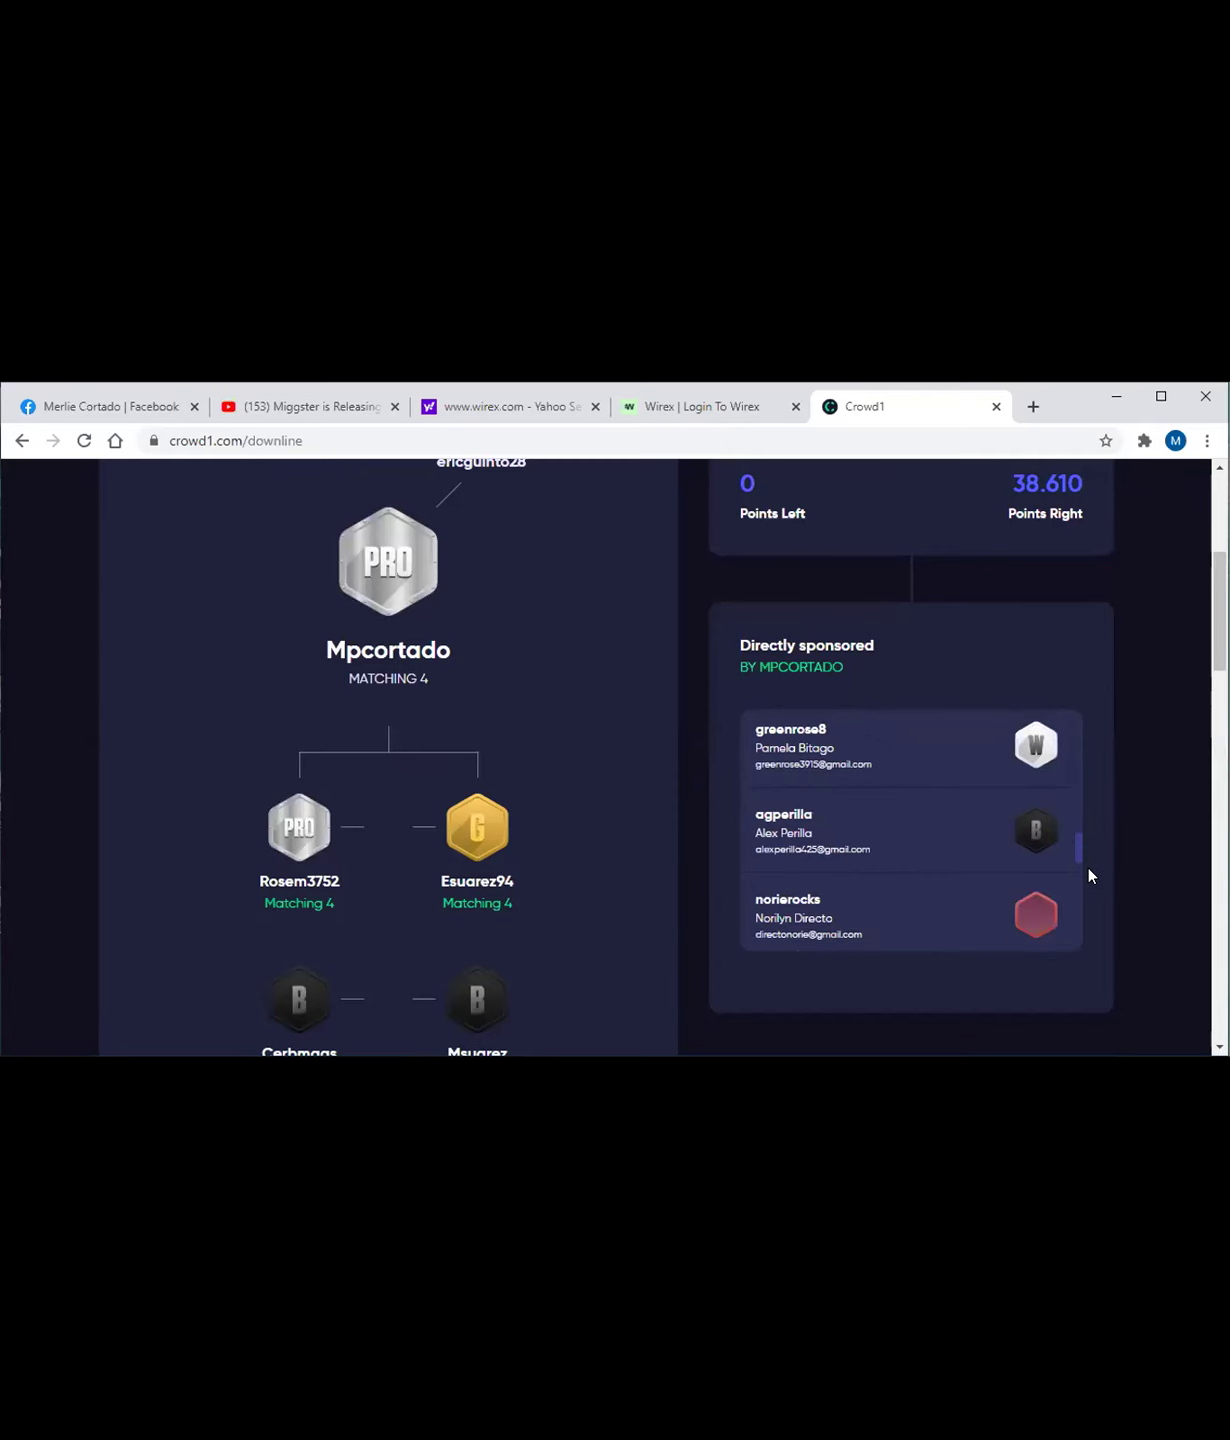
scroll(1088, 869, "down", 2)
scroll(1082, 888, "down", 2)
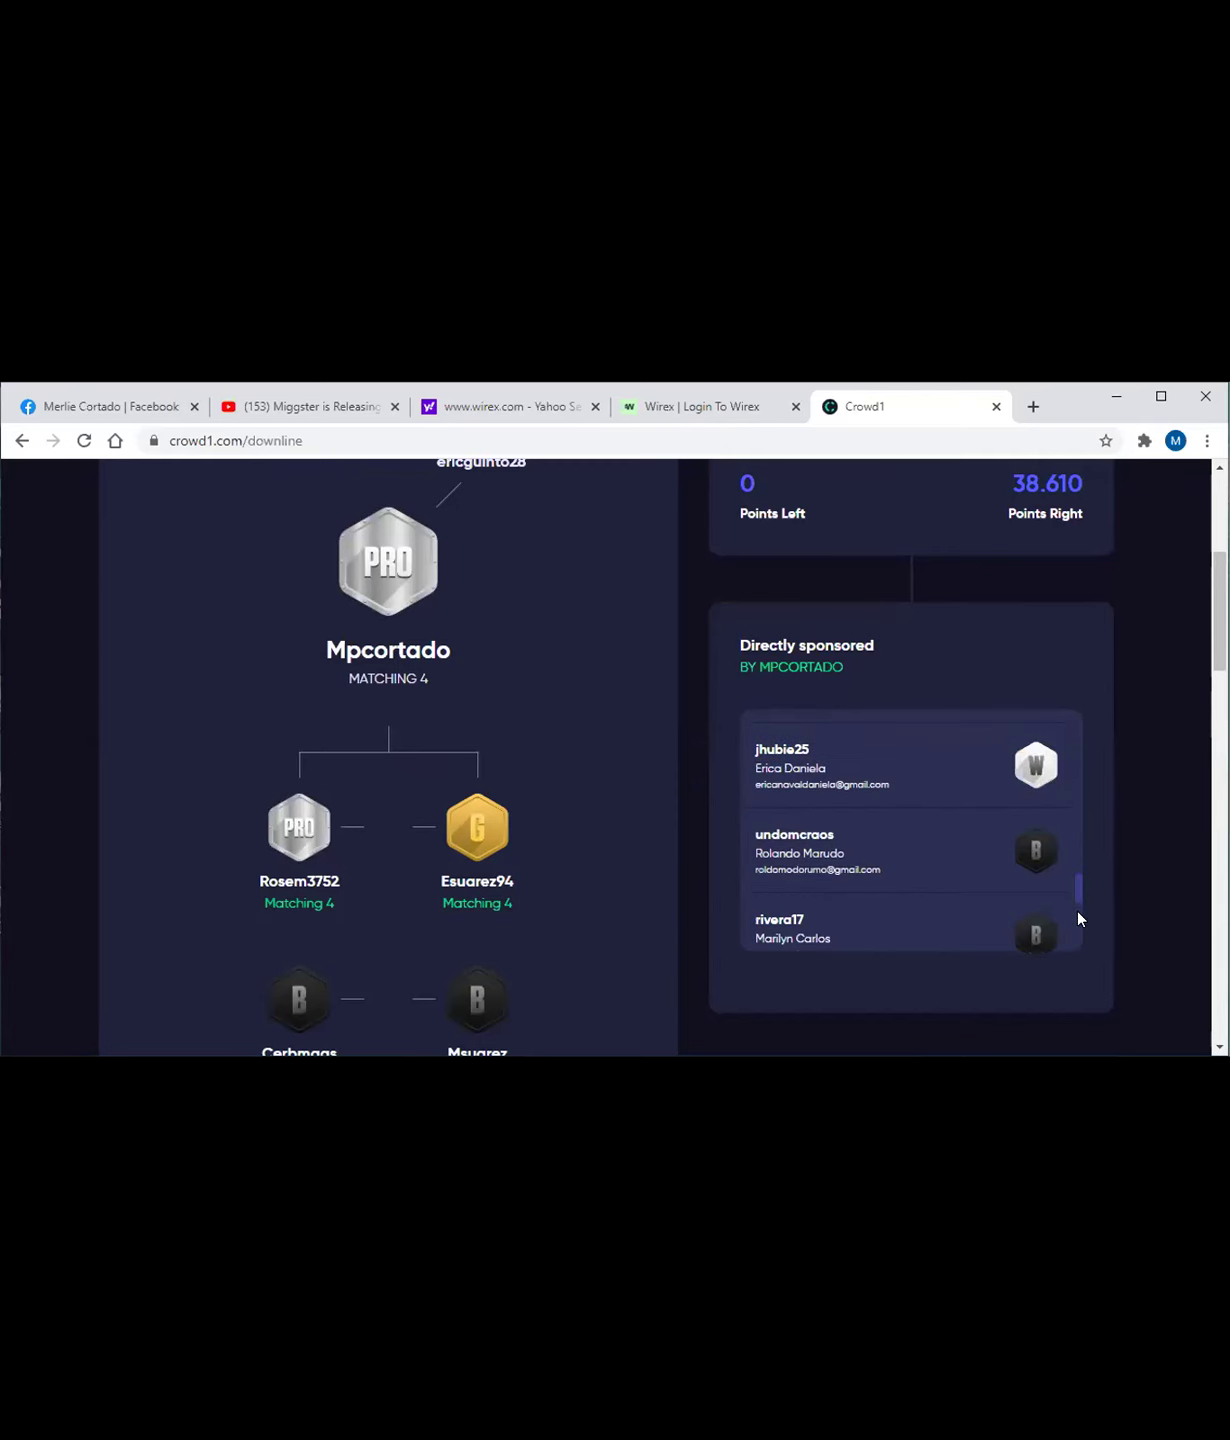
scroll(1075, 918, "down", 2)
scroll(1037, 834, "down", 1)
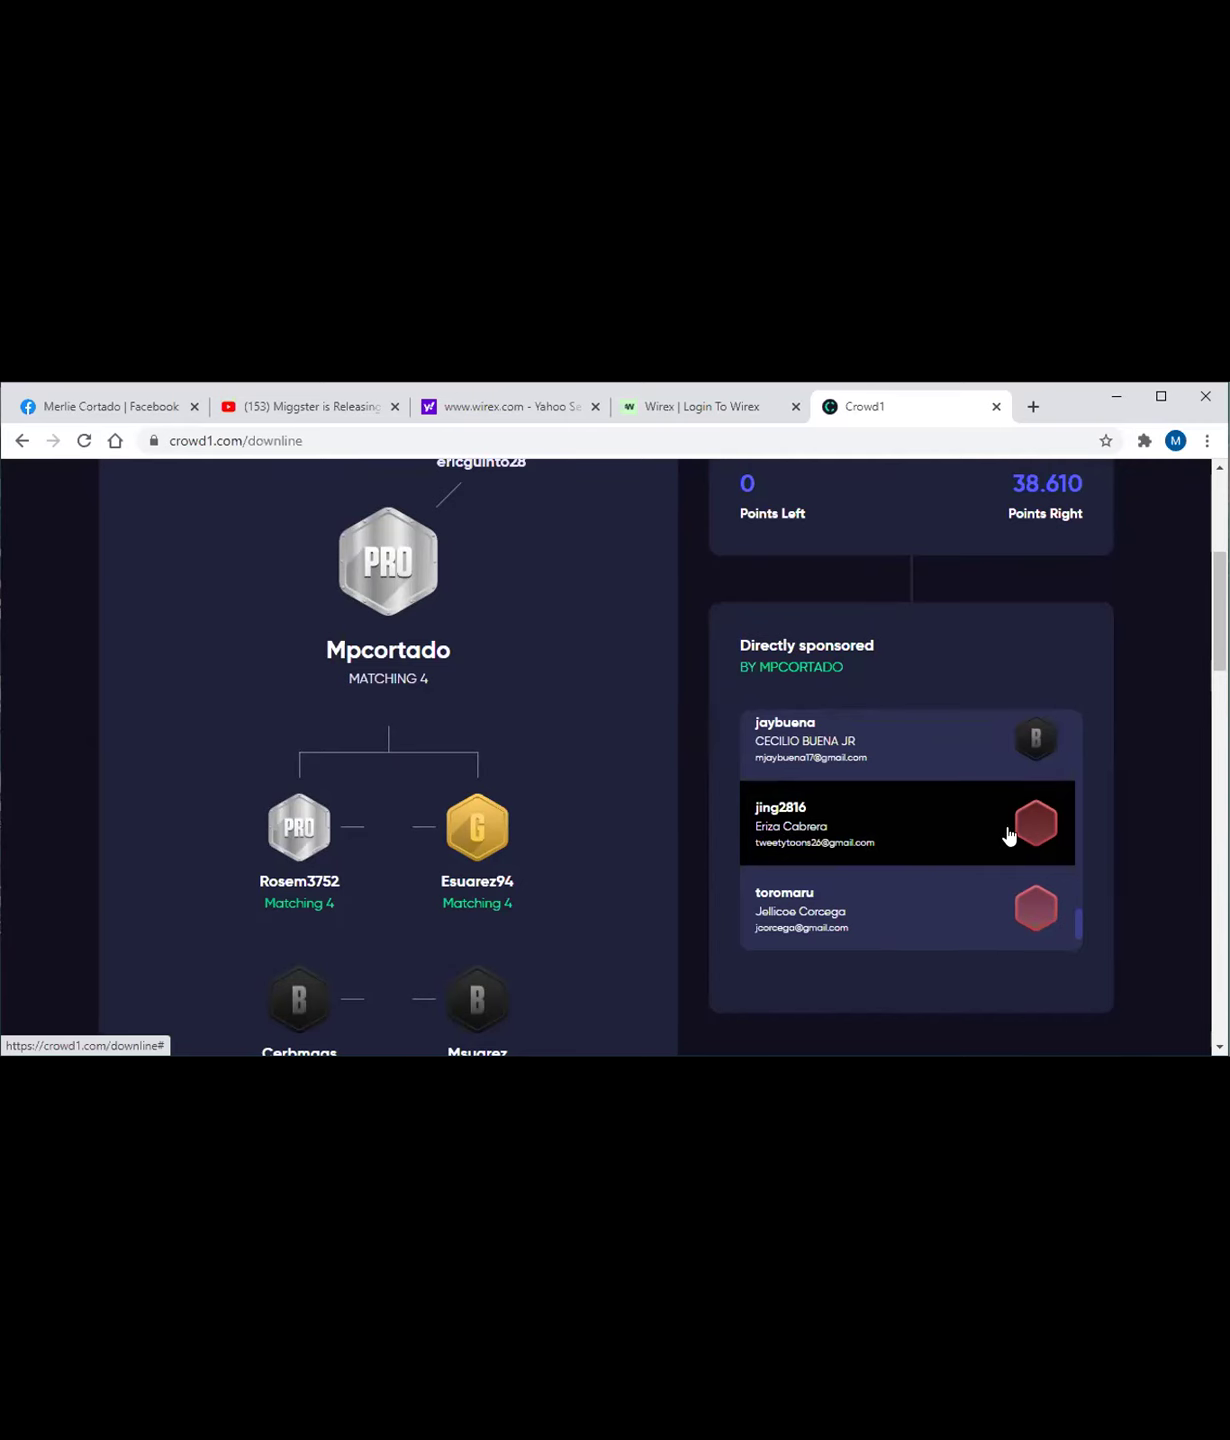
scroll(1008, 835, "down", 1)
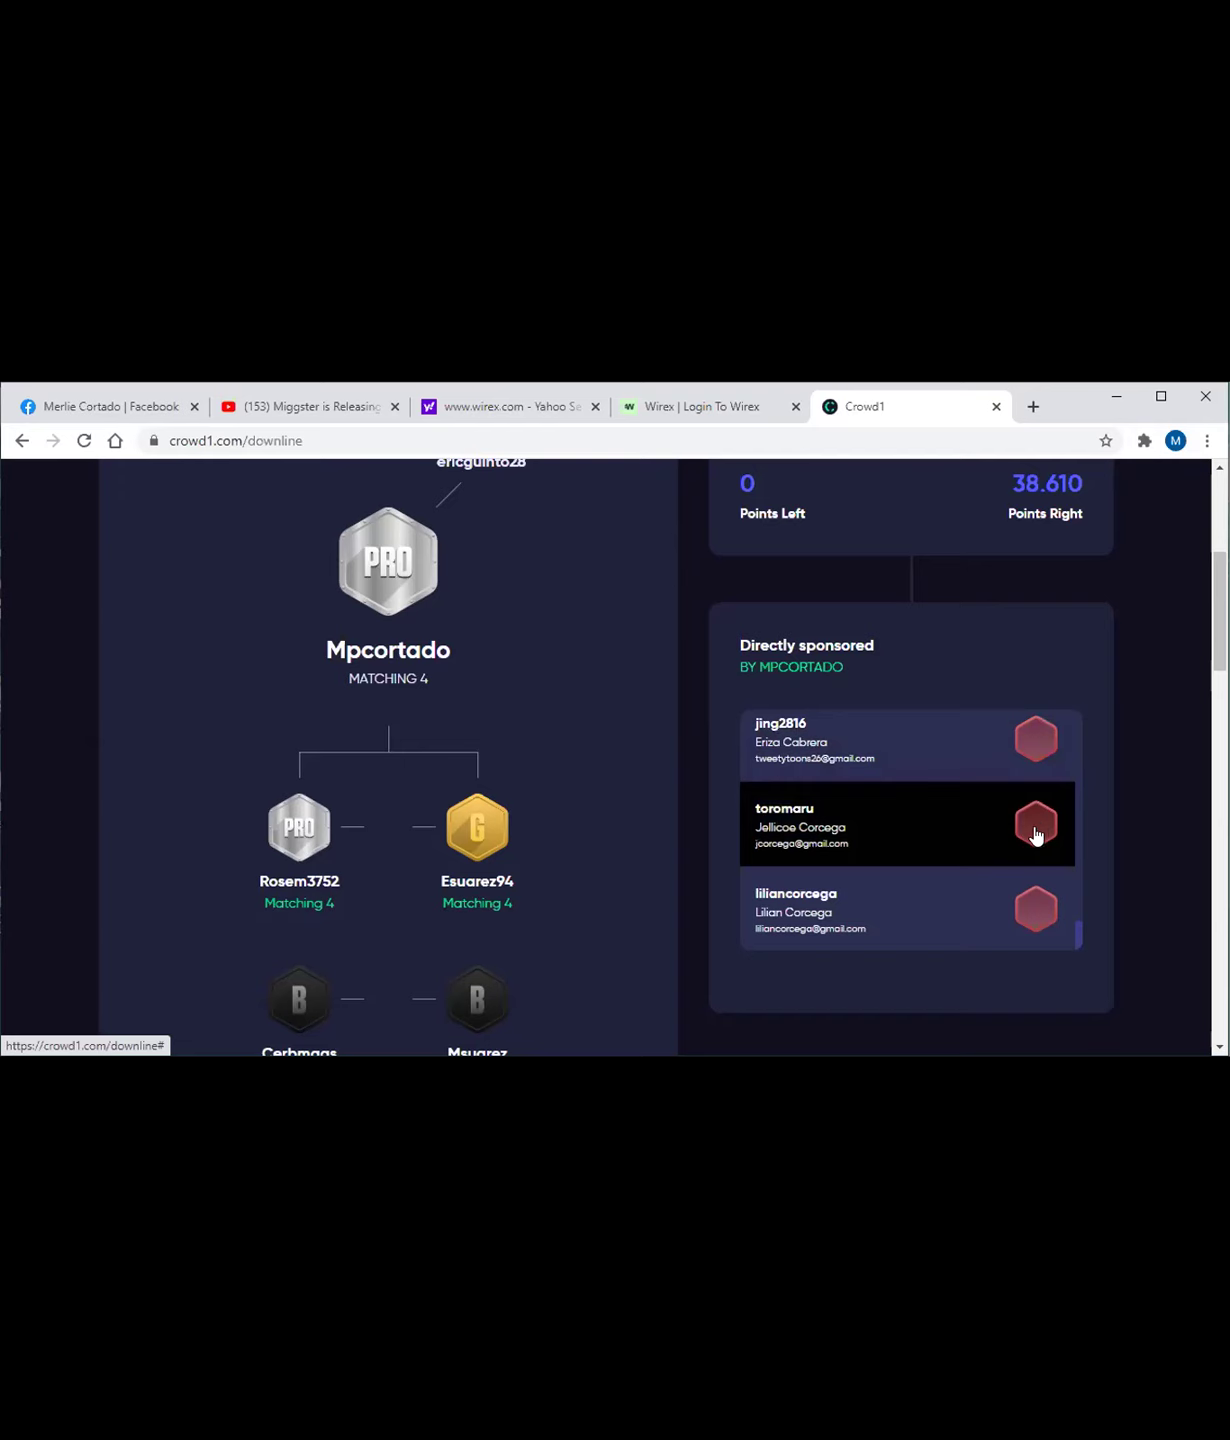
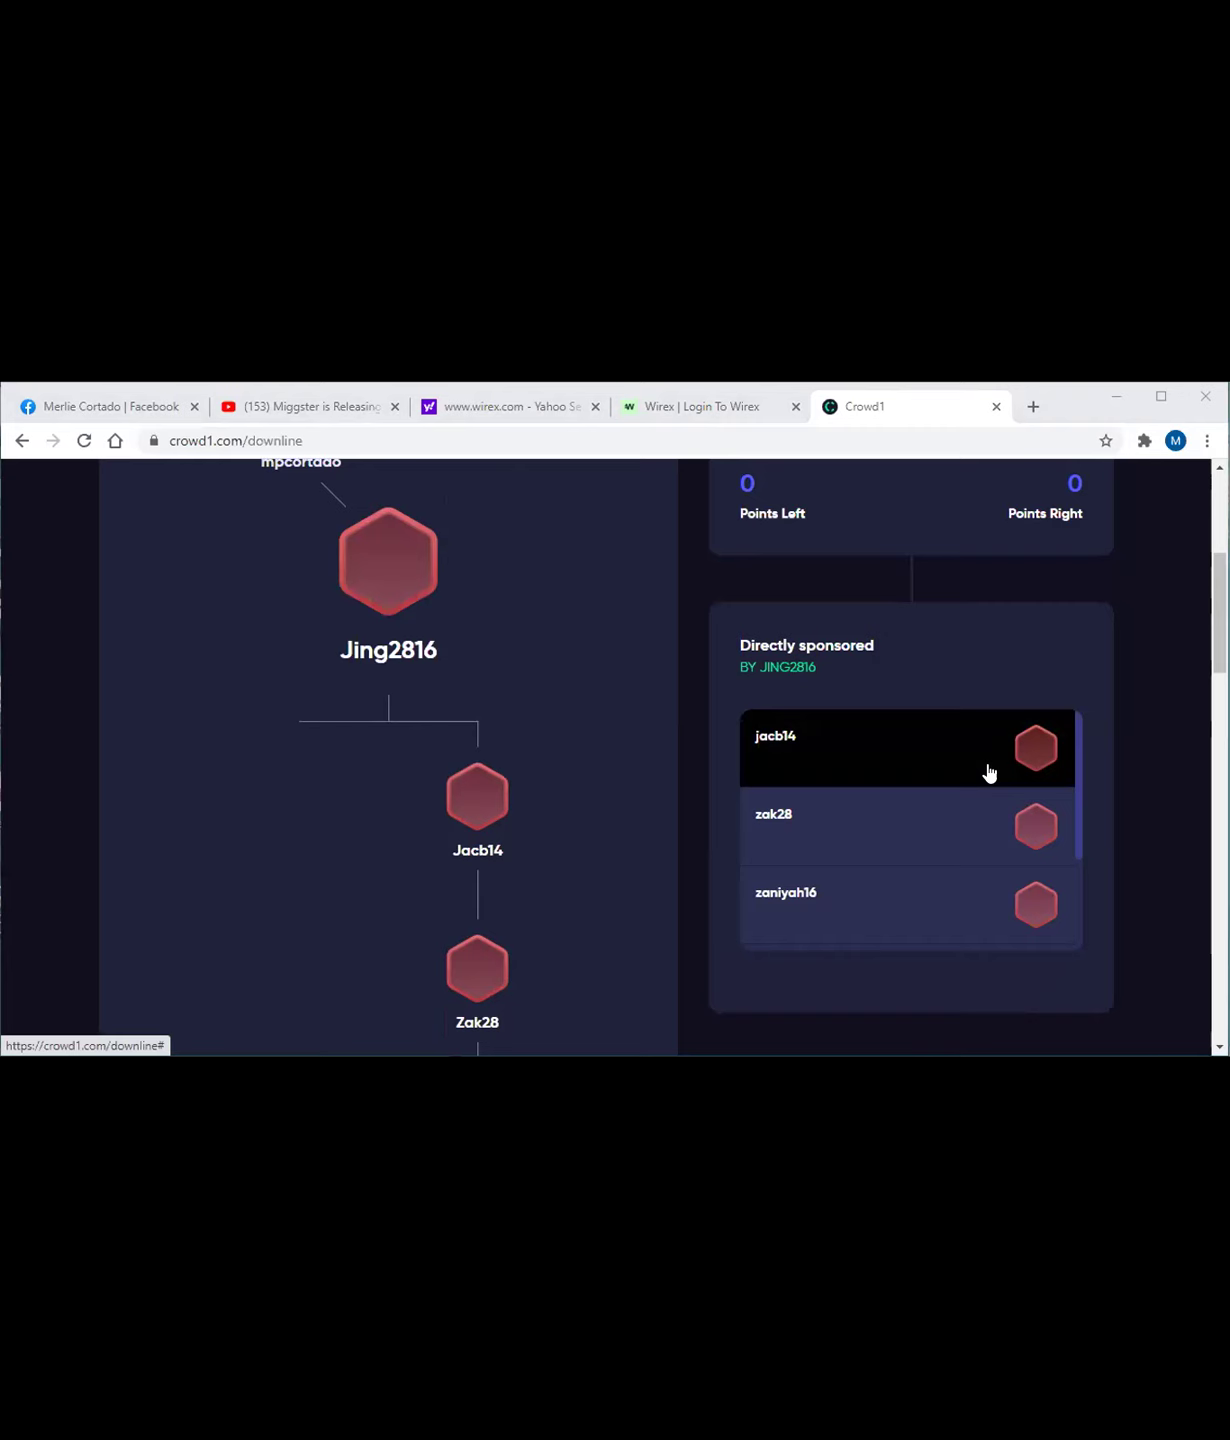
Scroll back to the top of the Downline Viewer and put the cursor in 'Search in downline'
scroll(690, 922, "down", 1)
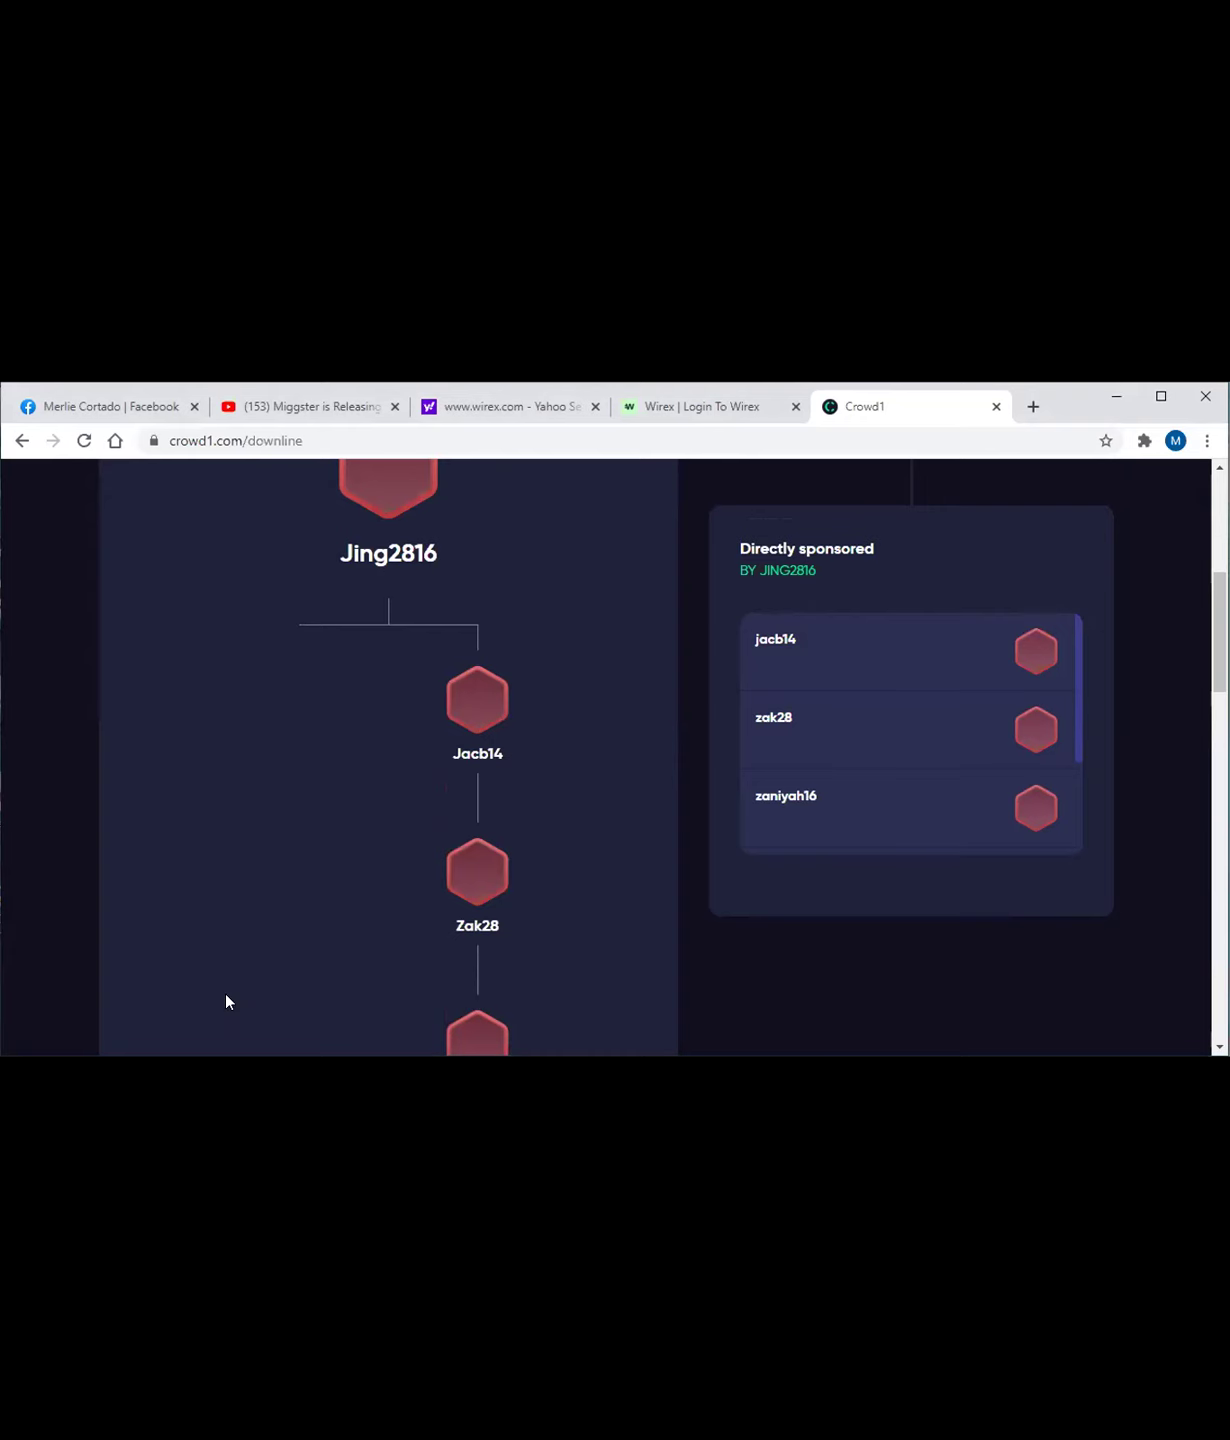
scroll(329, 928, "up", 5)
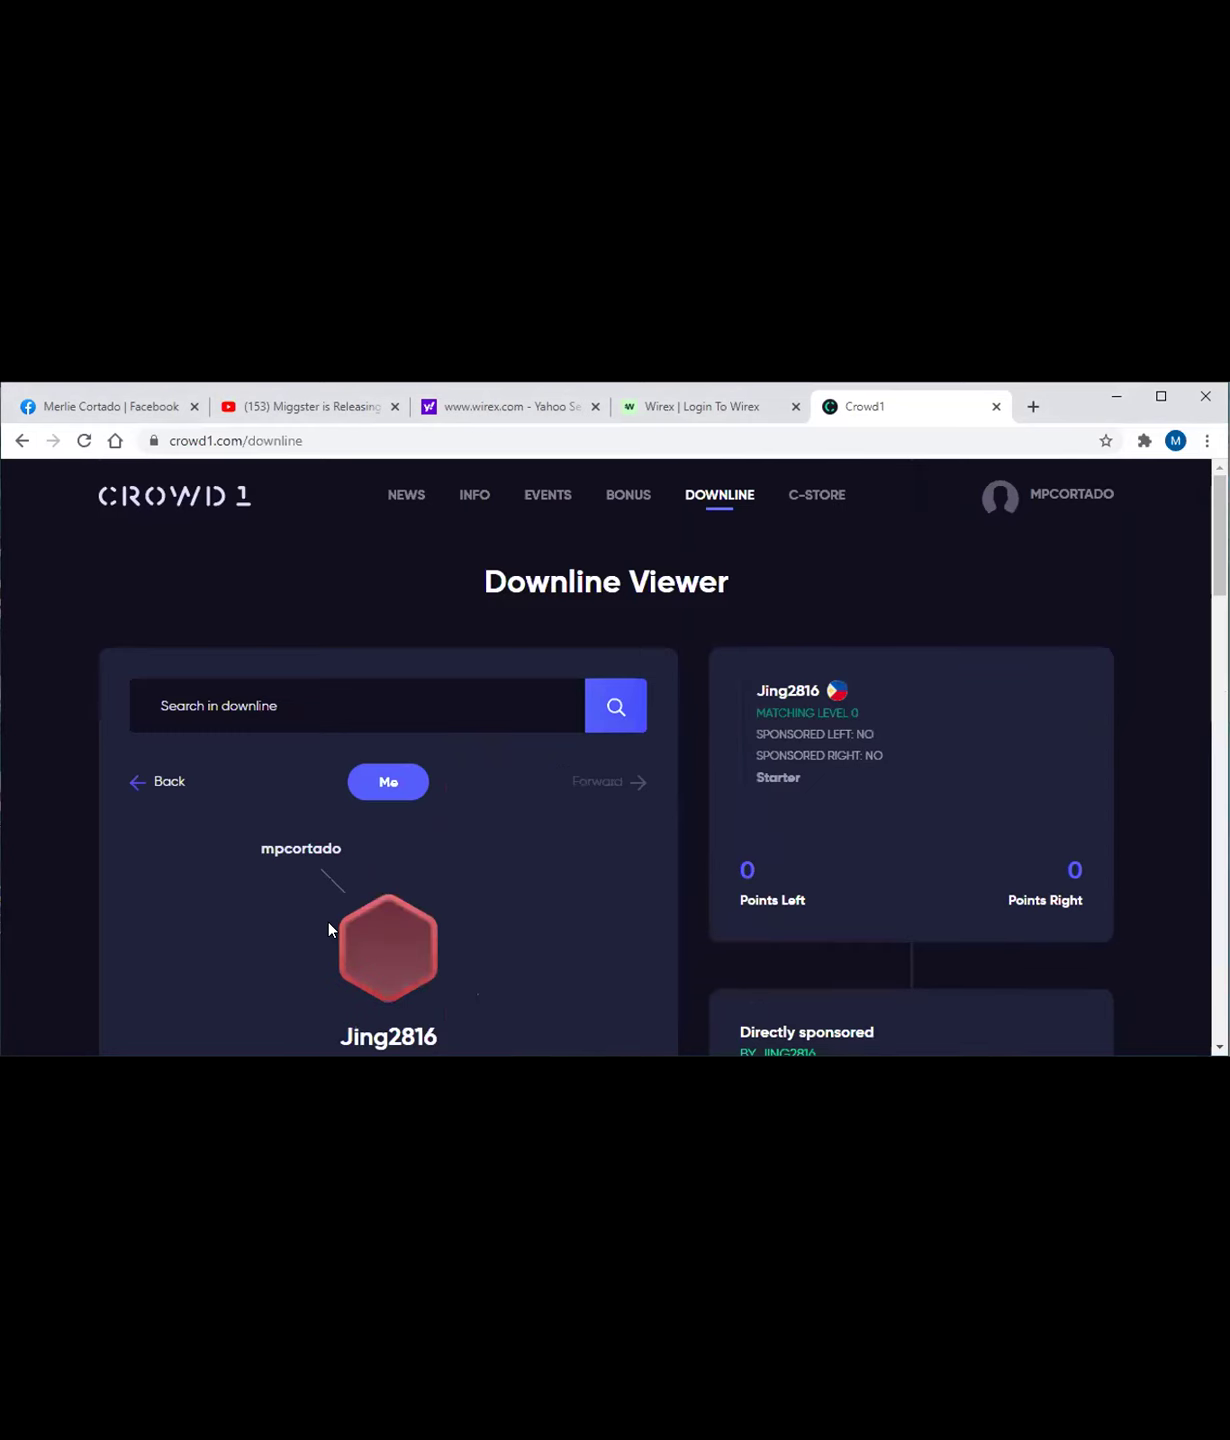
scroll(967, 824, "down", 1)
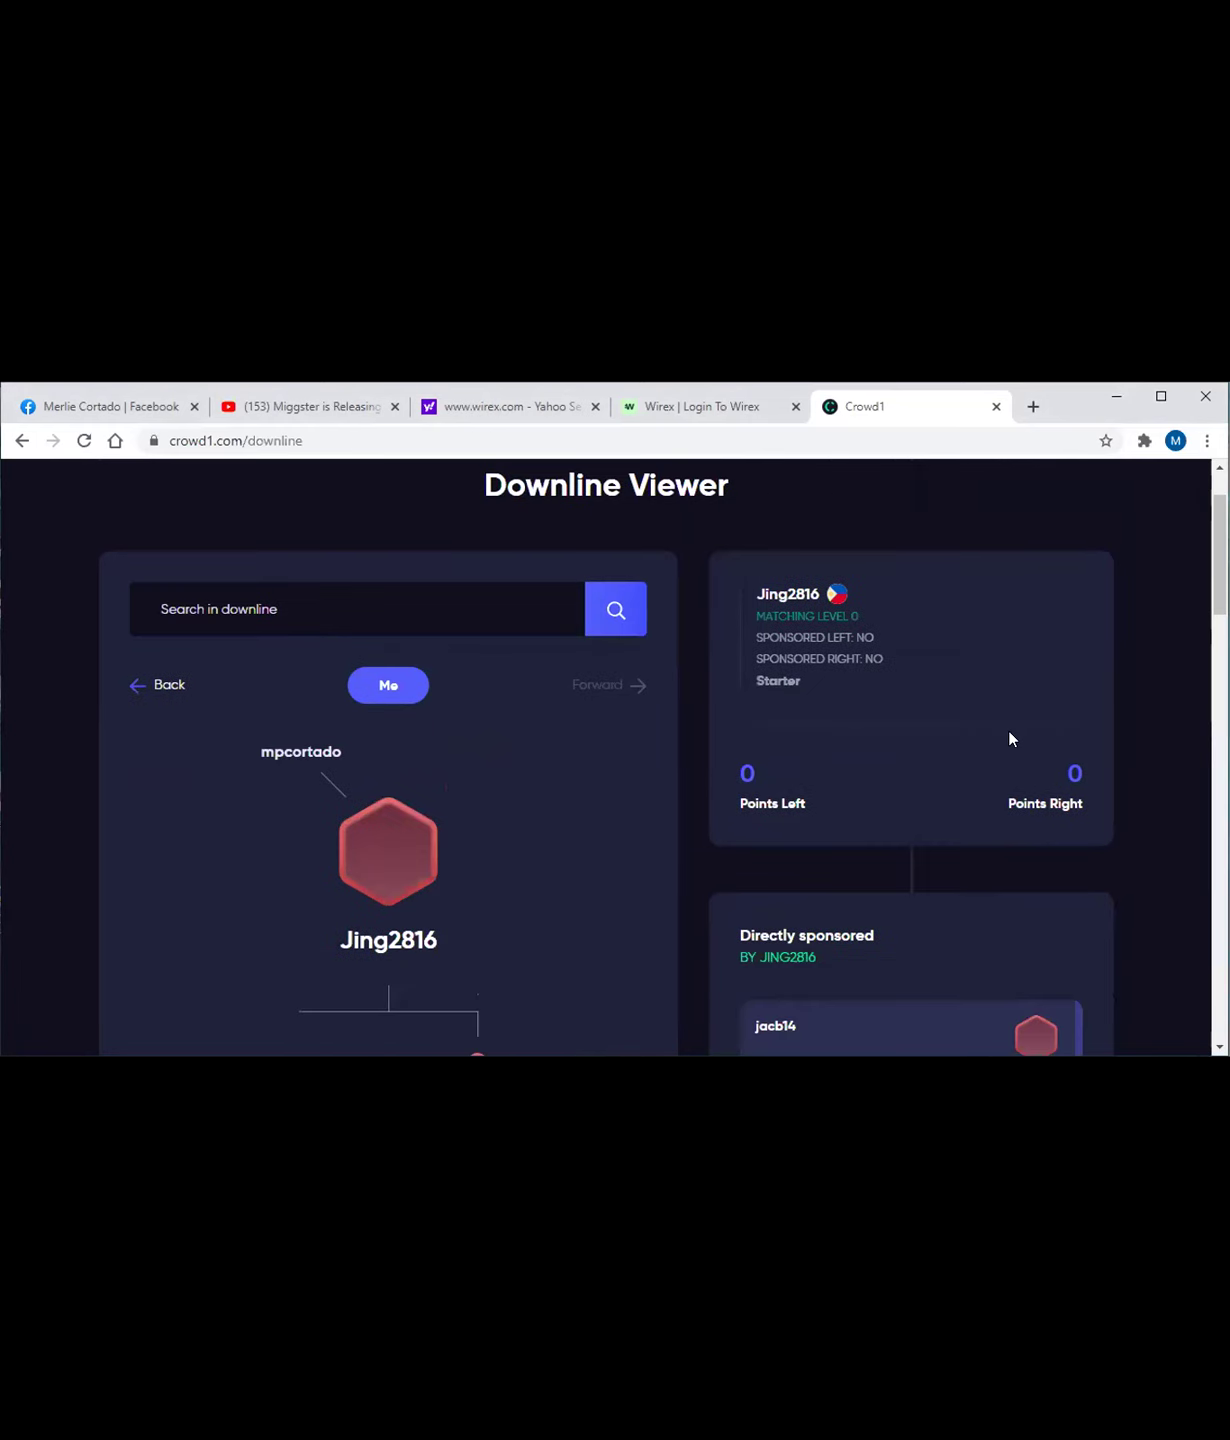
scroll(1026, 811, "up", 1)
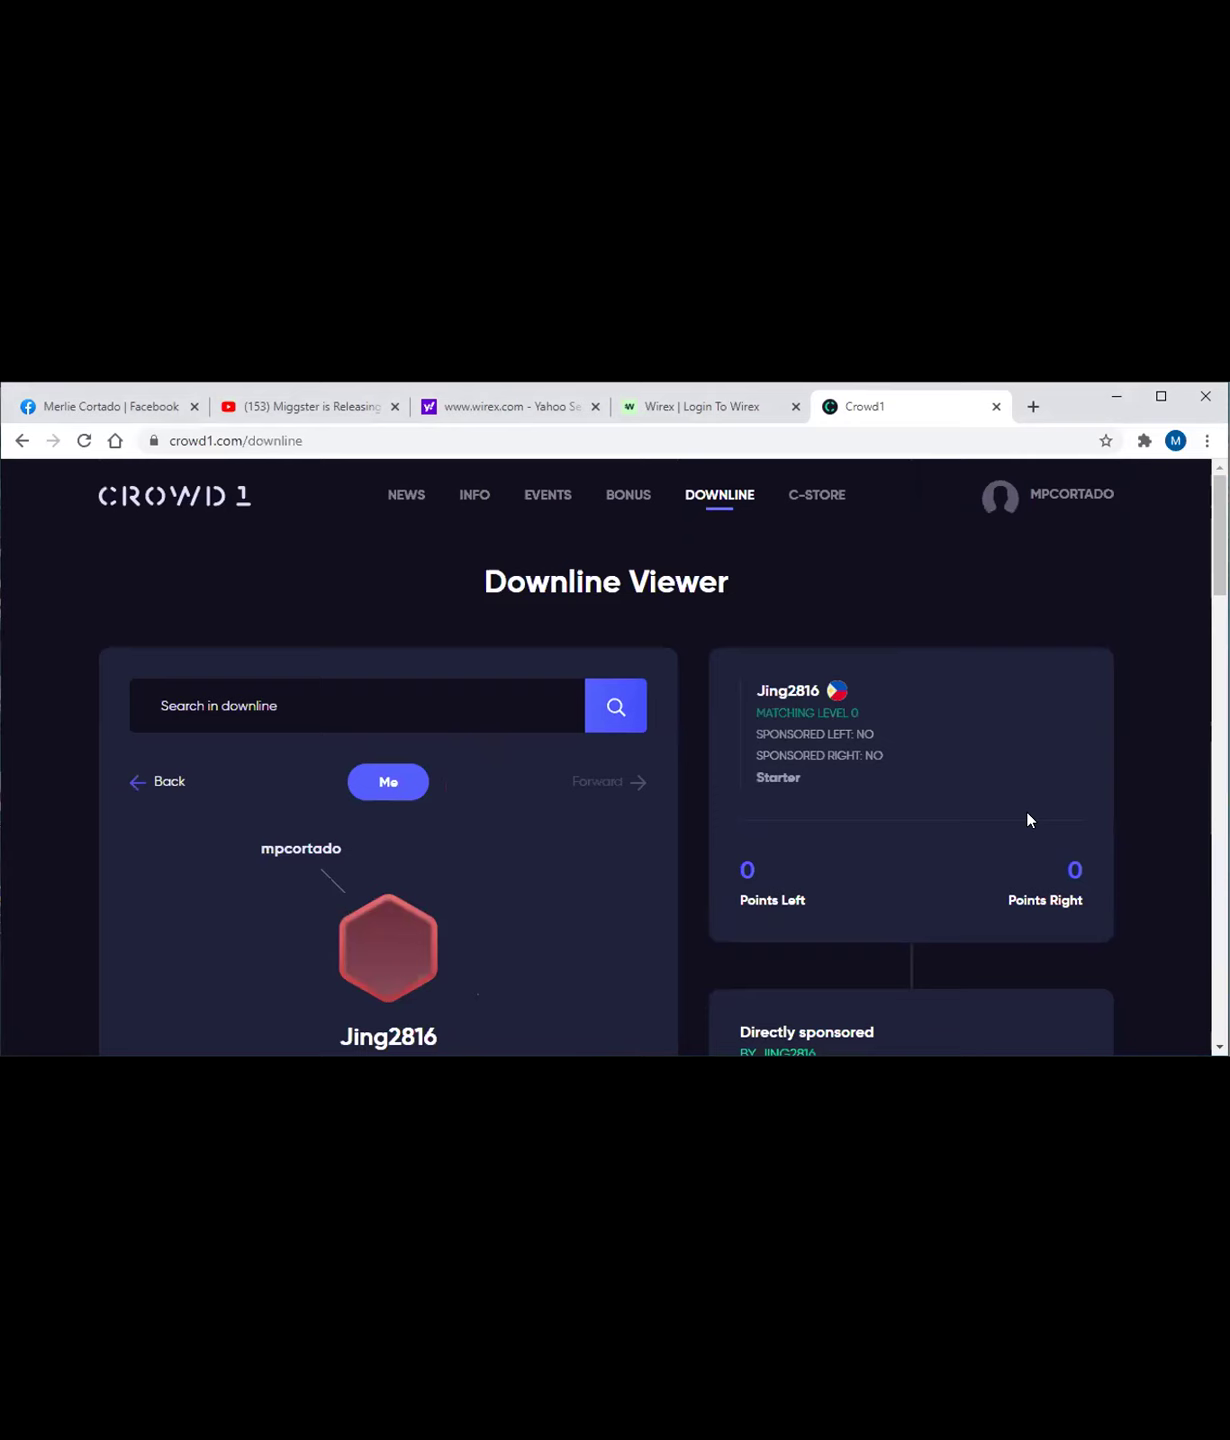
left_click(530, 709)
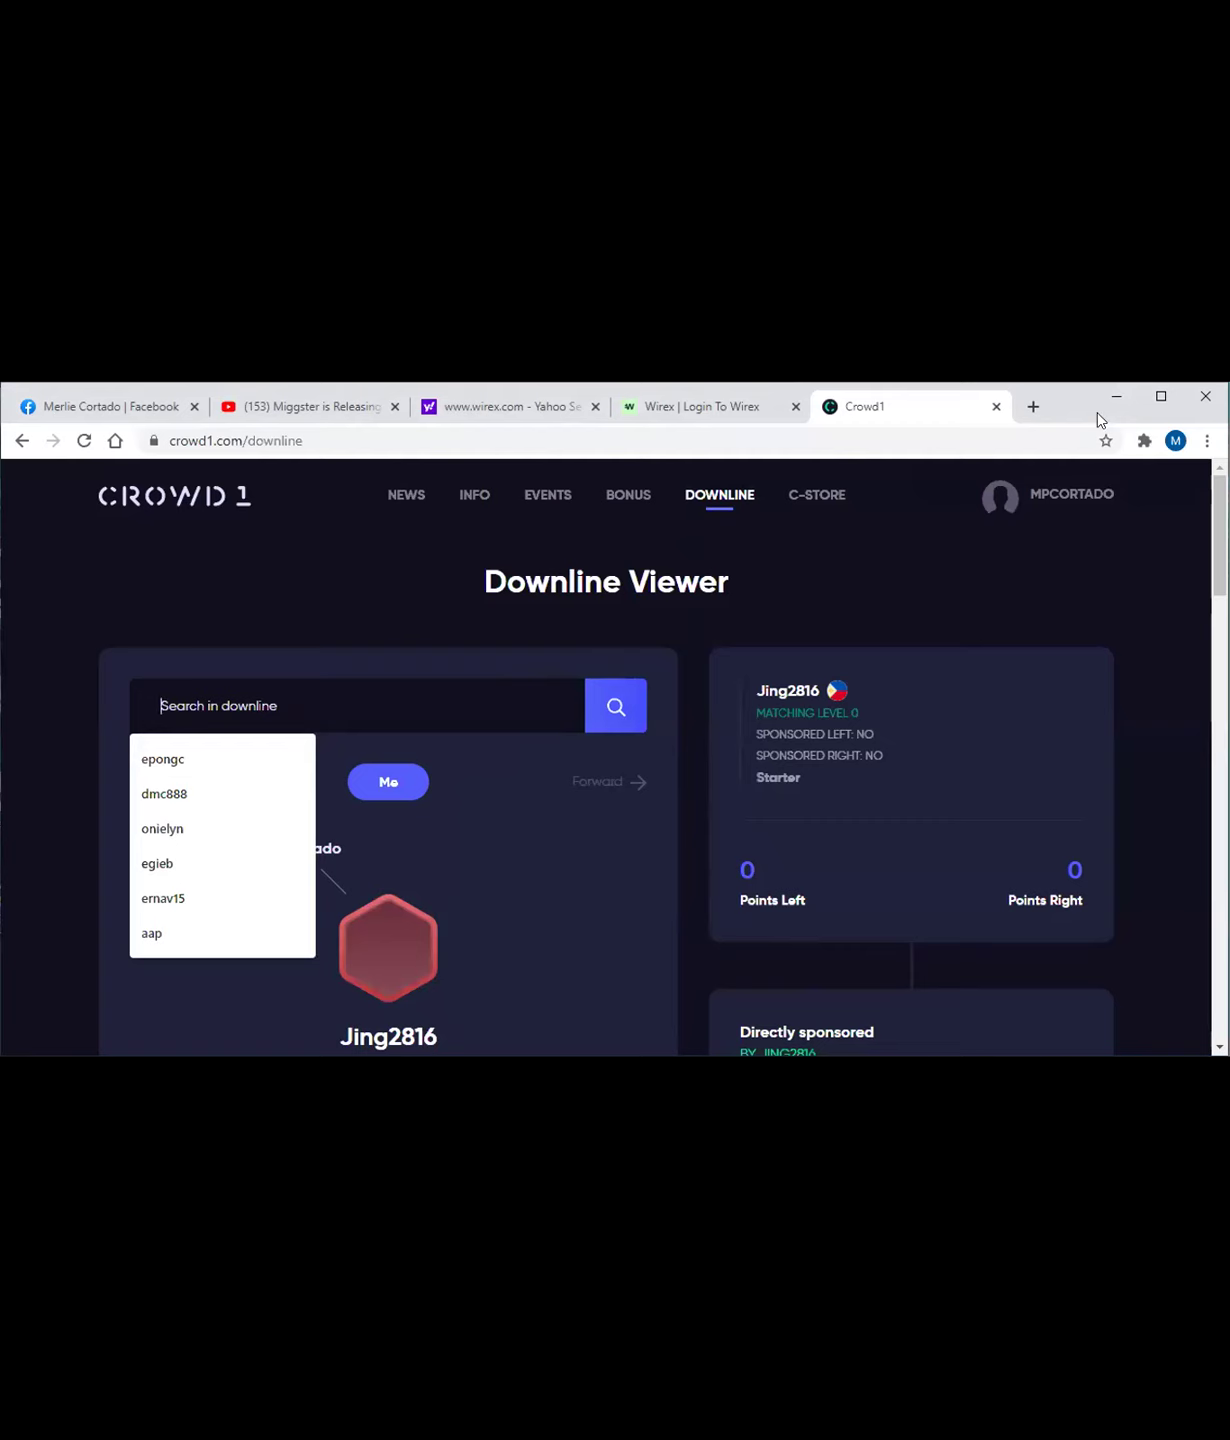
Return to the back-office dashboard via the CROWD1 logo
left_click(216, 509)
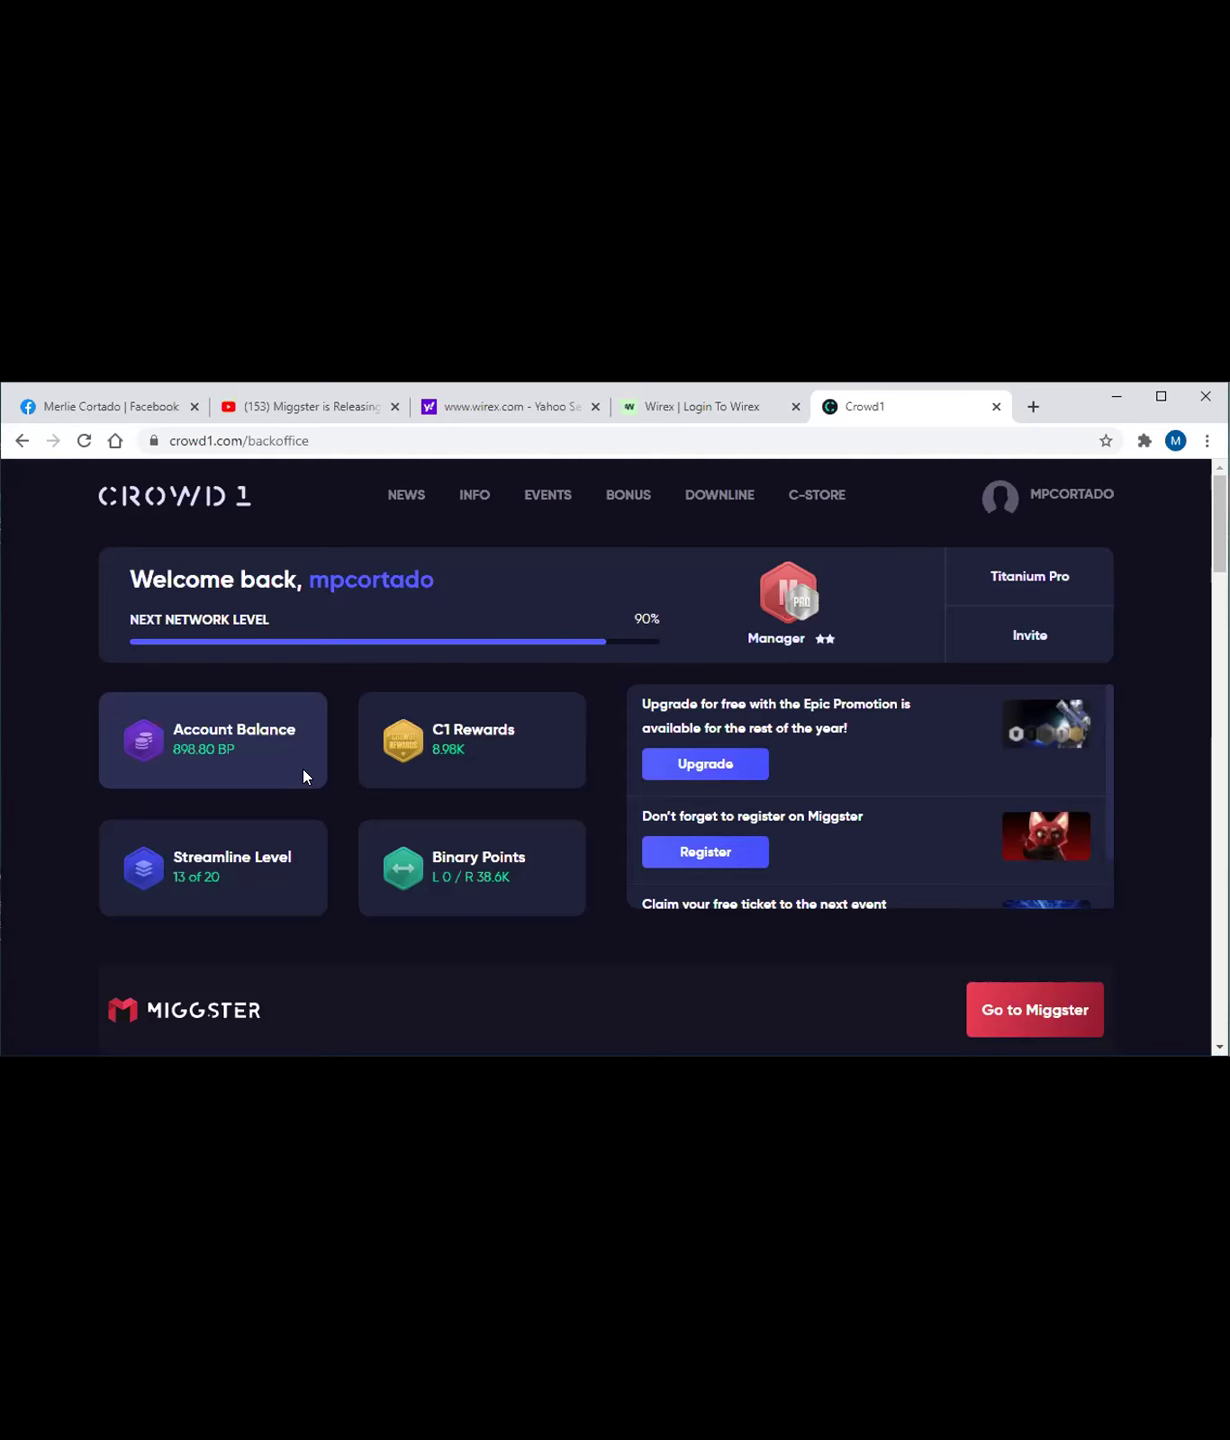
scroll(254, 727, "down", 3)
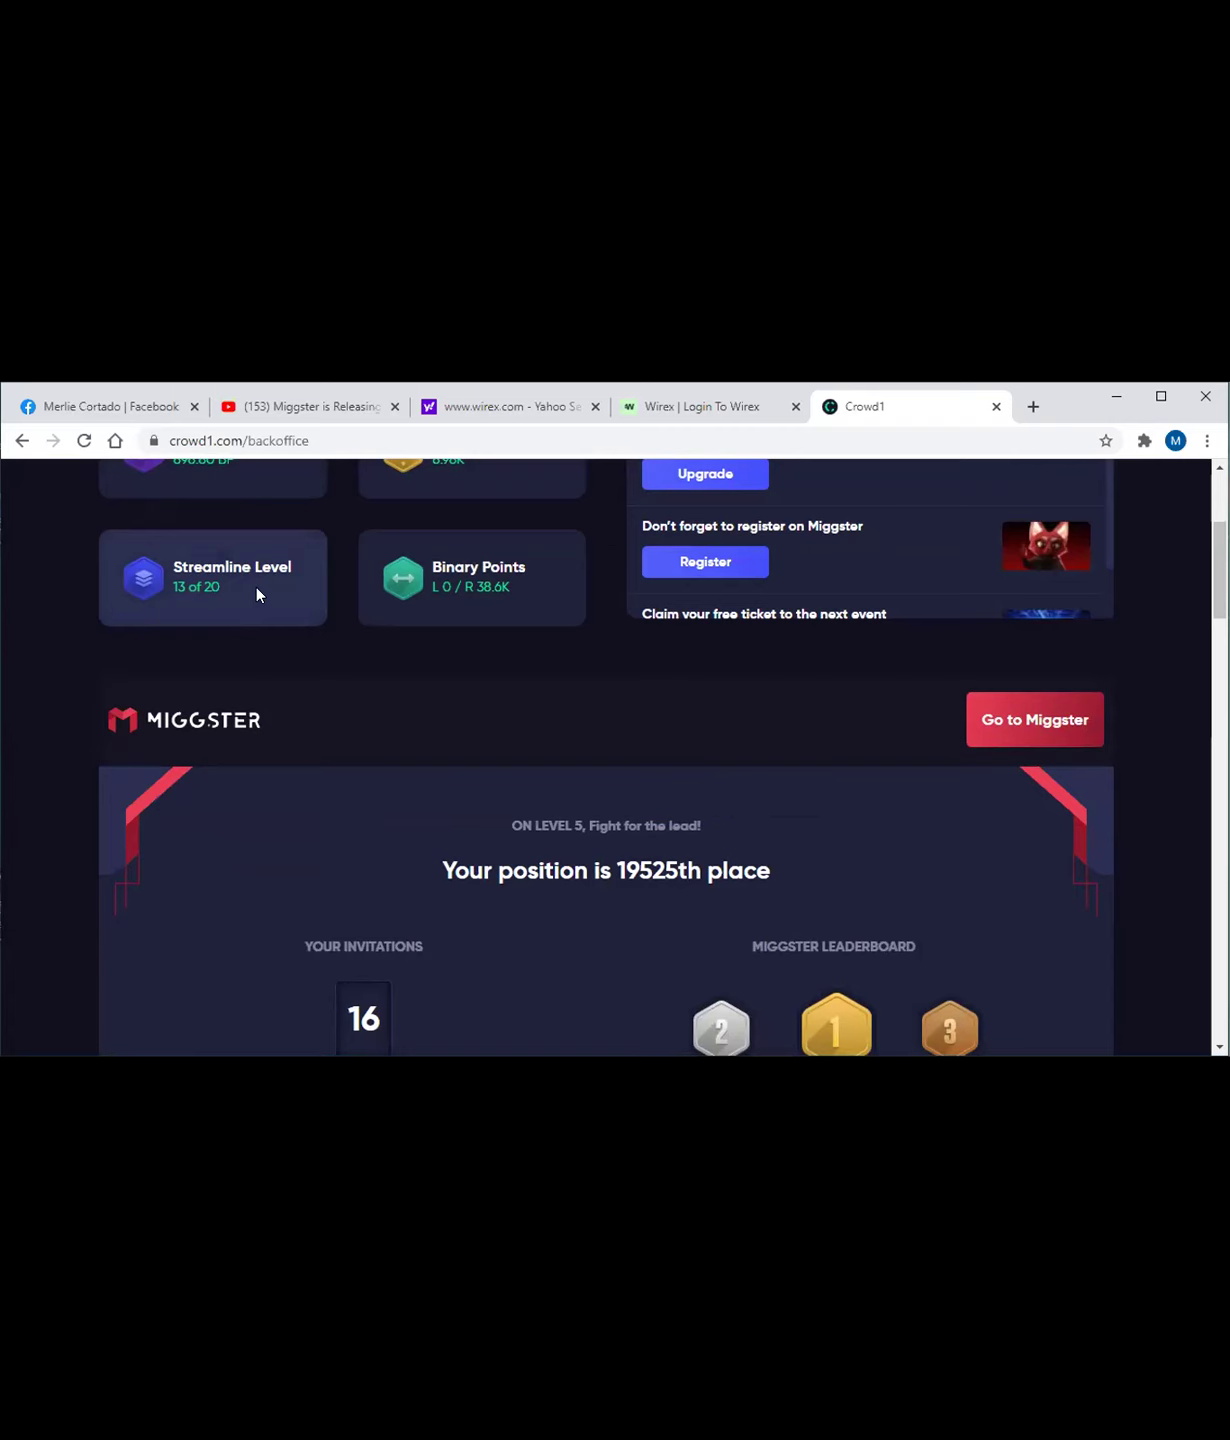
left_click(176, 568)
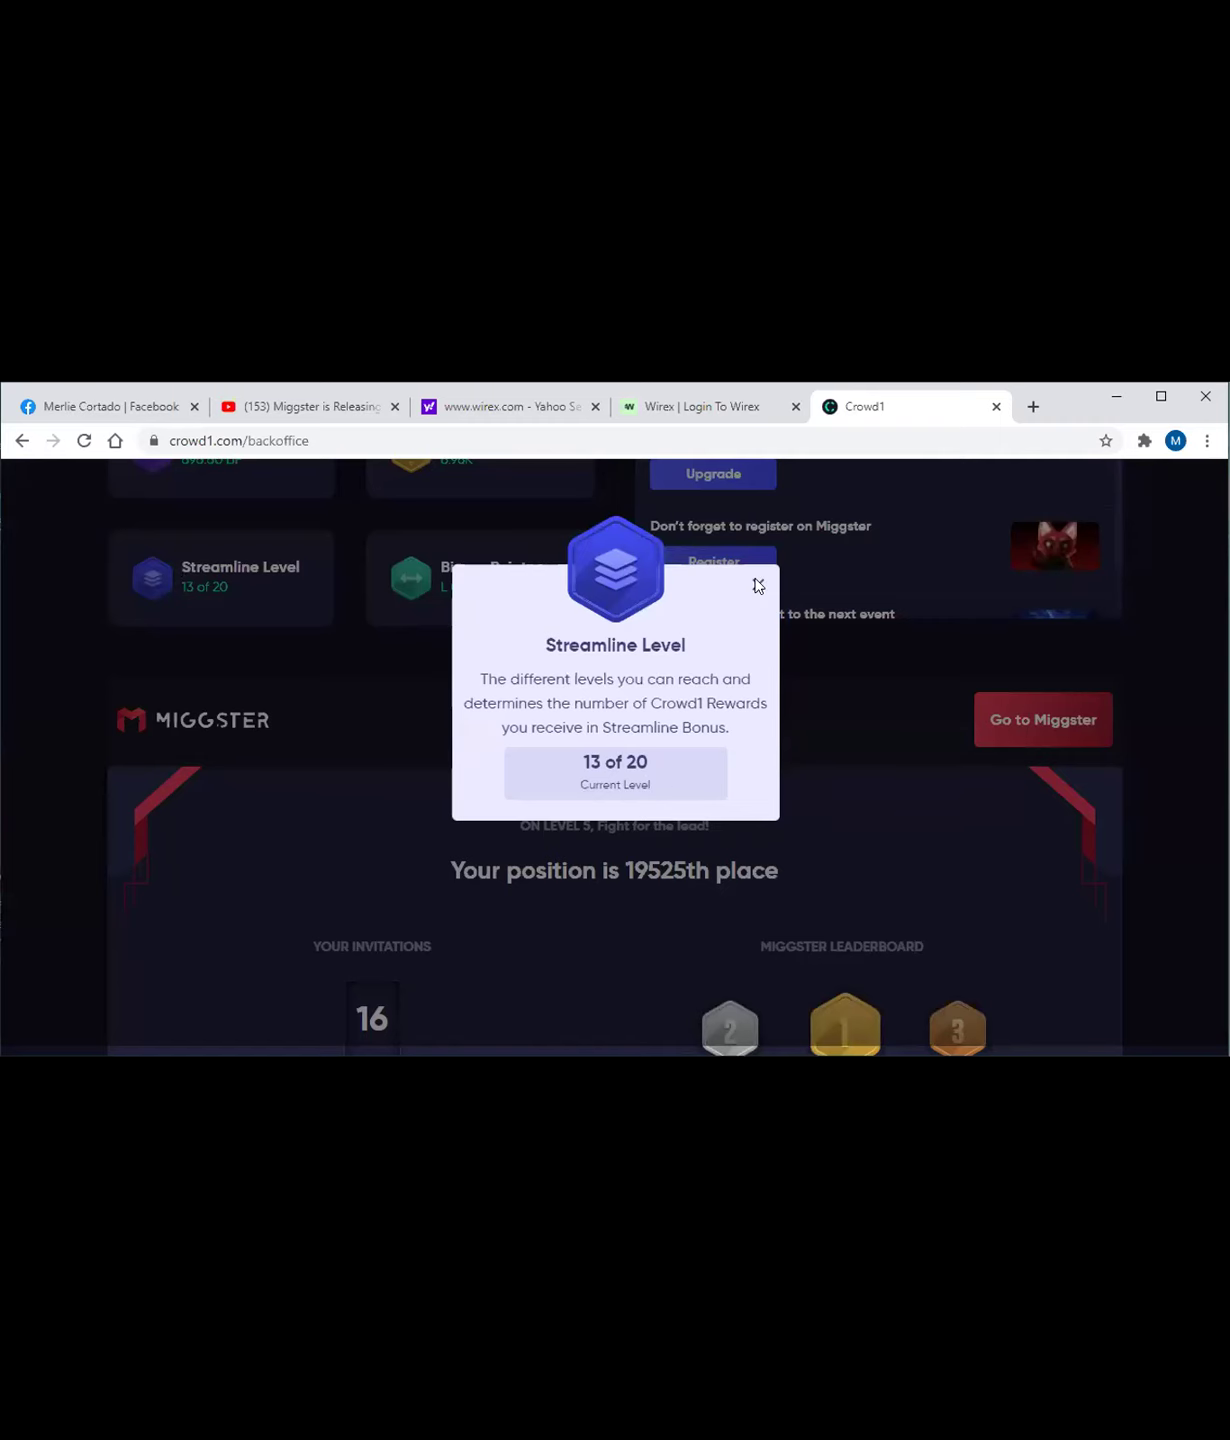
left_click(682, 750)
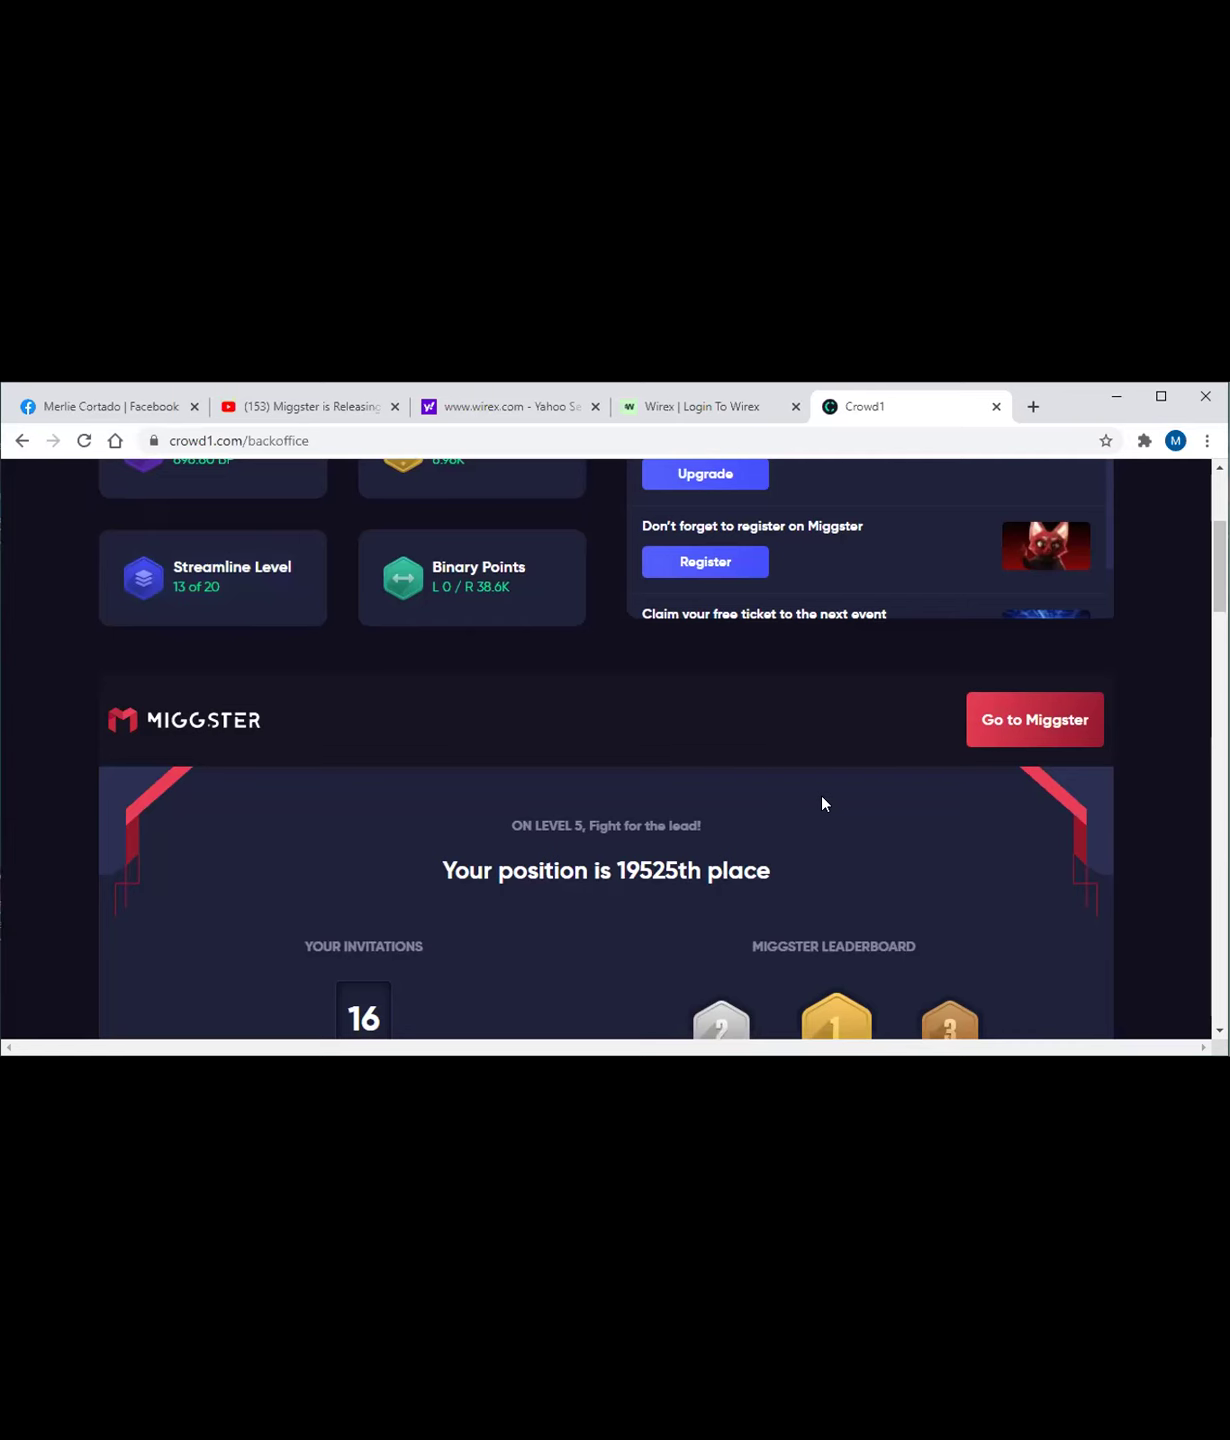
scroll(491, 747, "up", 1)
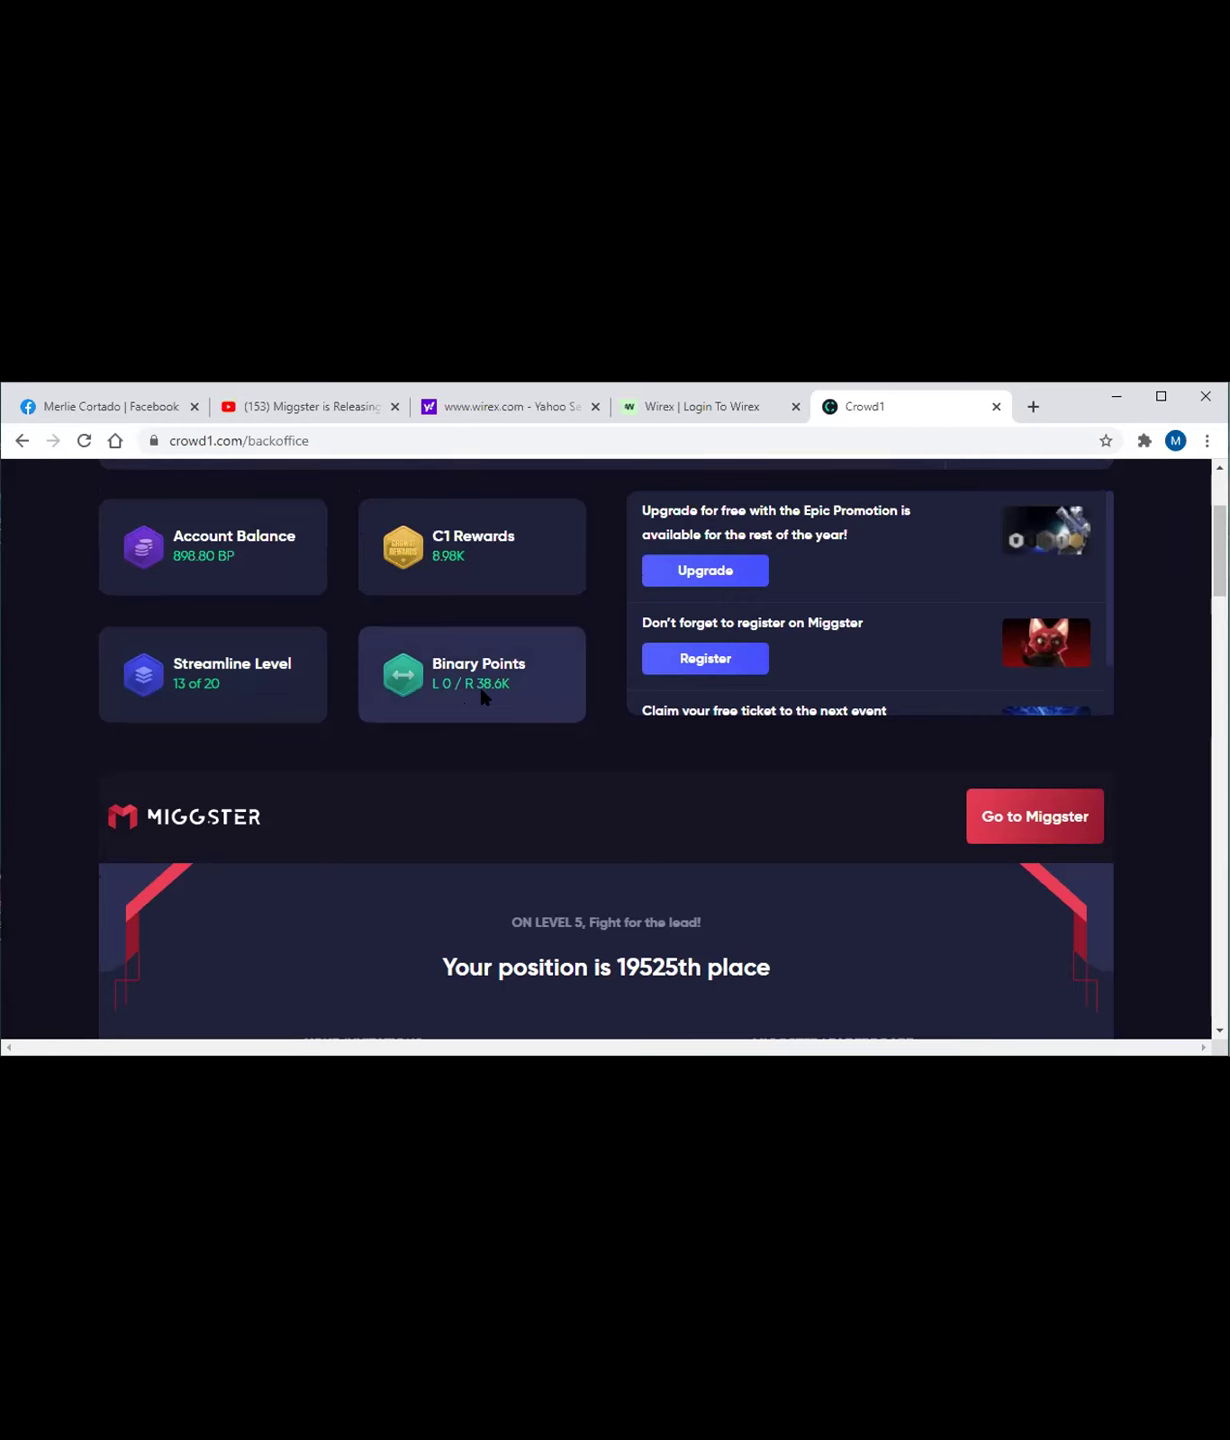
left_click(498, 686)
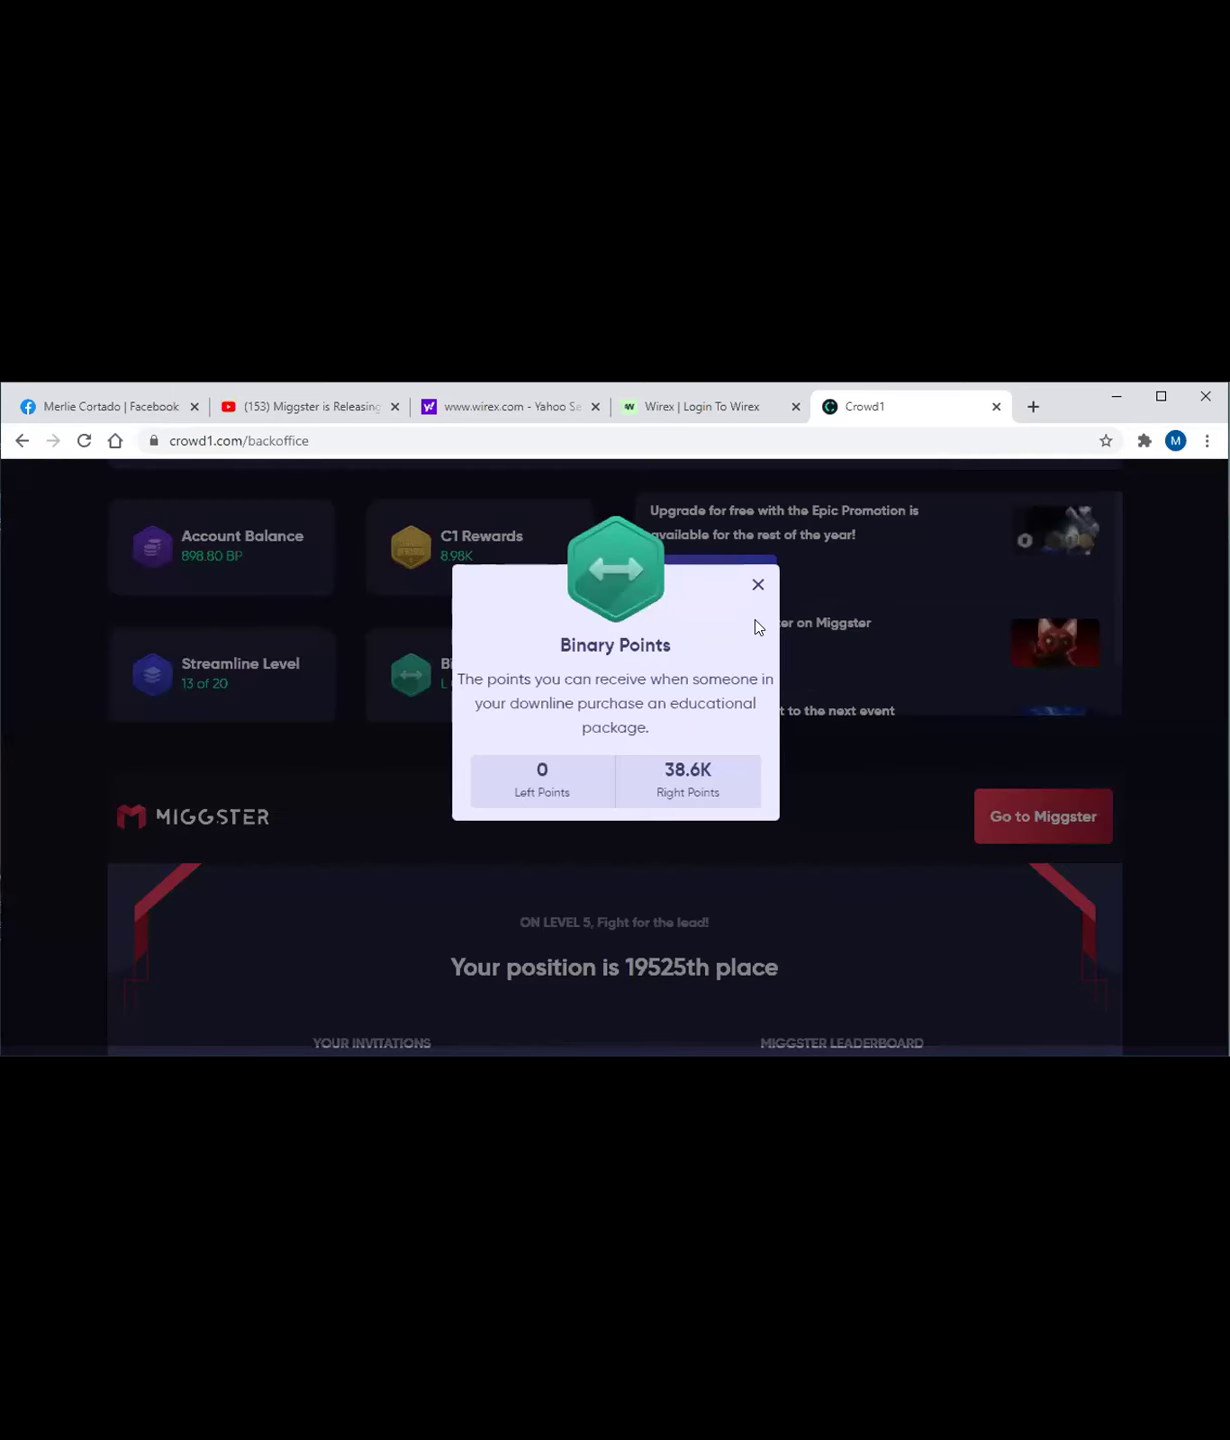
left_click(588, 781)
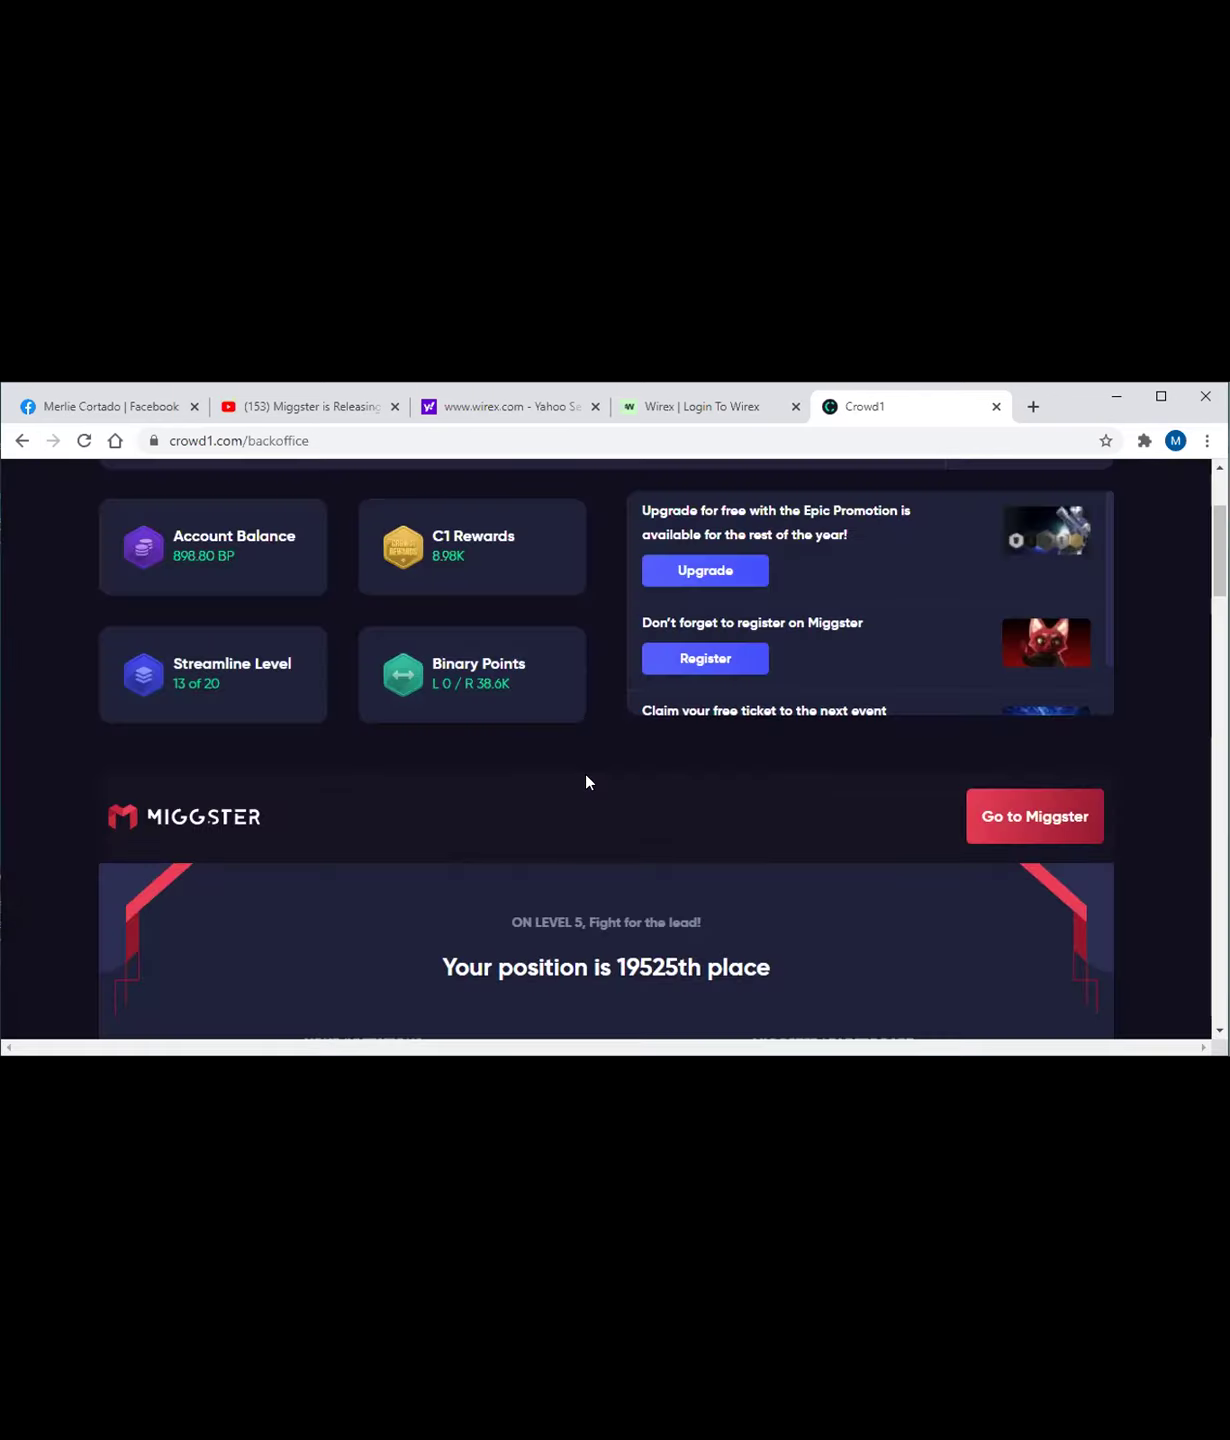
scroll(828, 826, "up", 1)
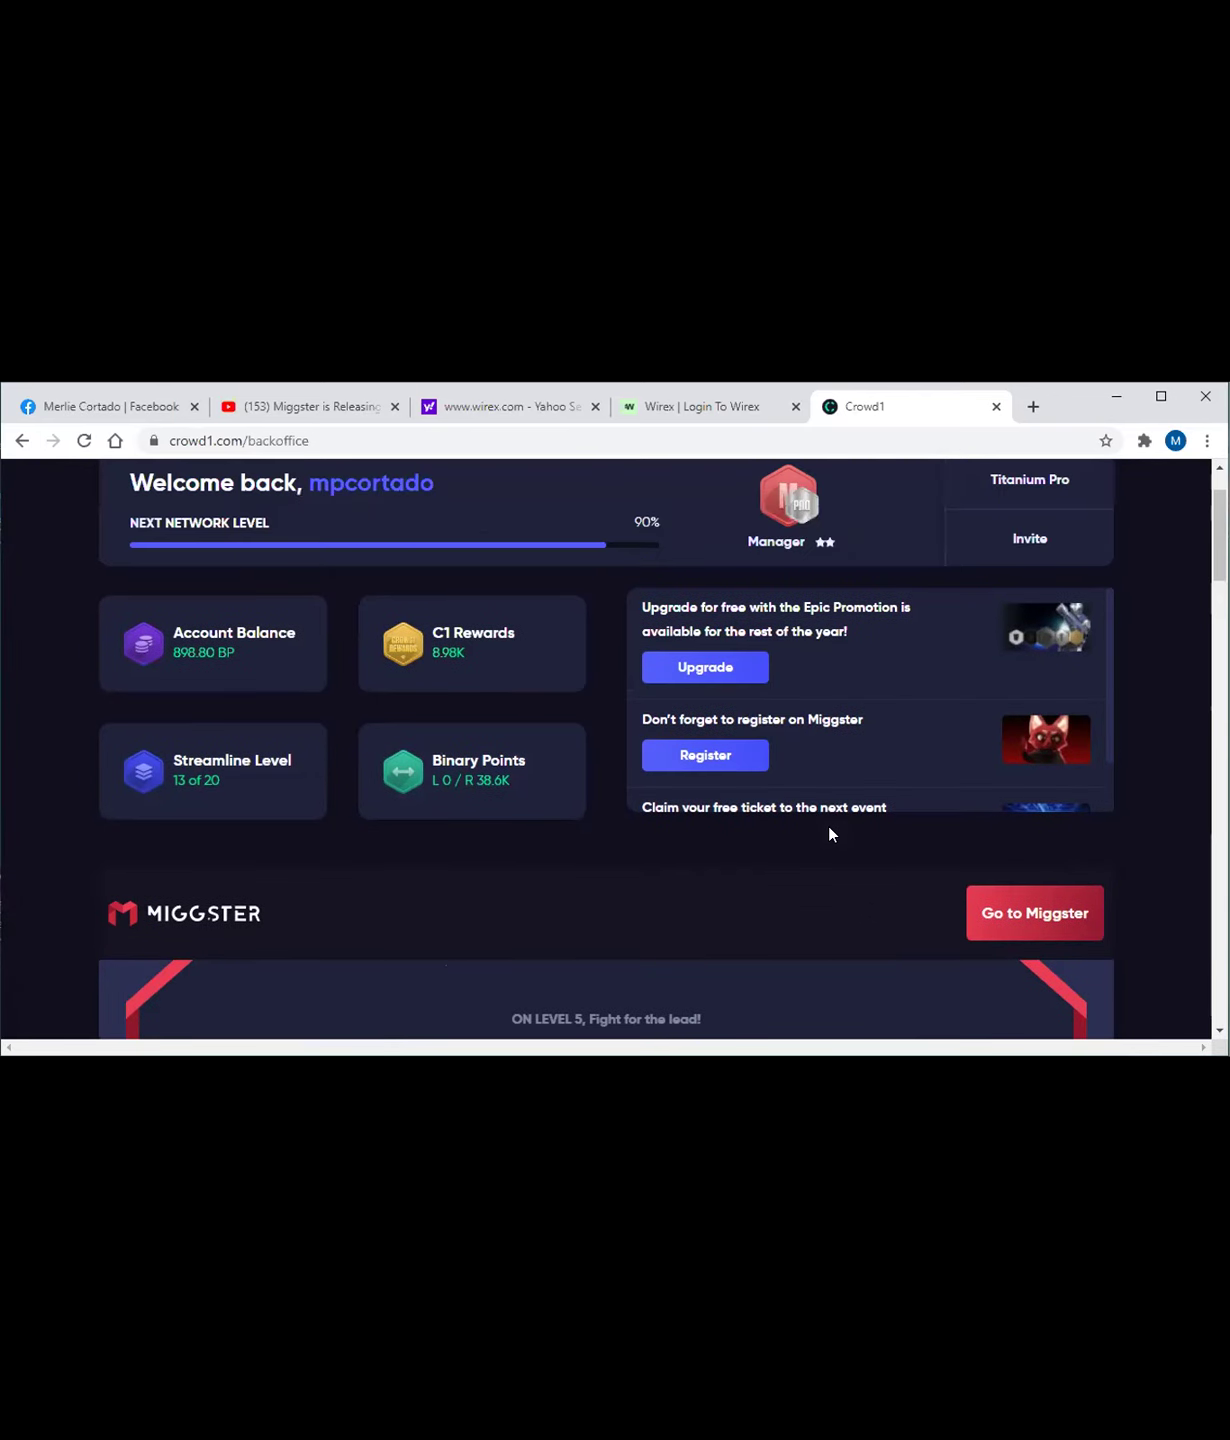
scroll(737, 785, "up", 1)
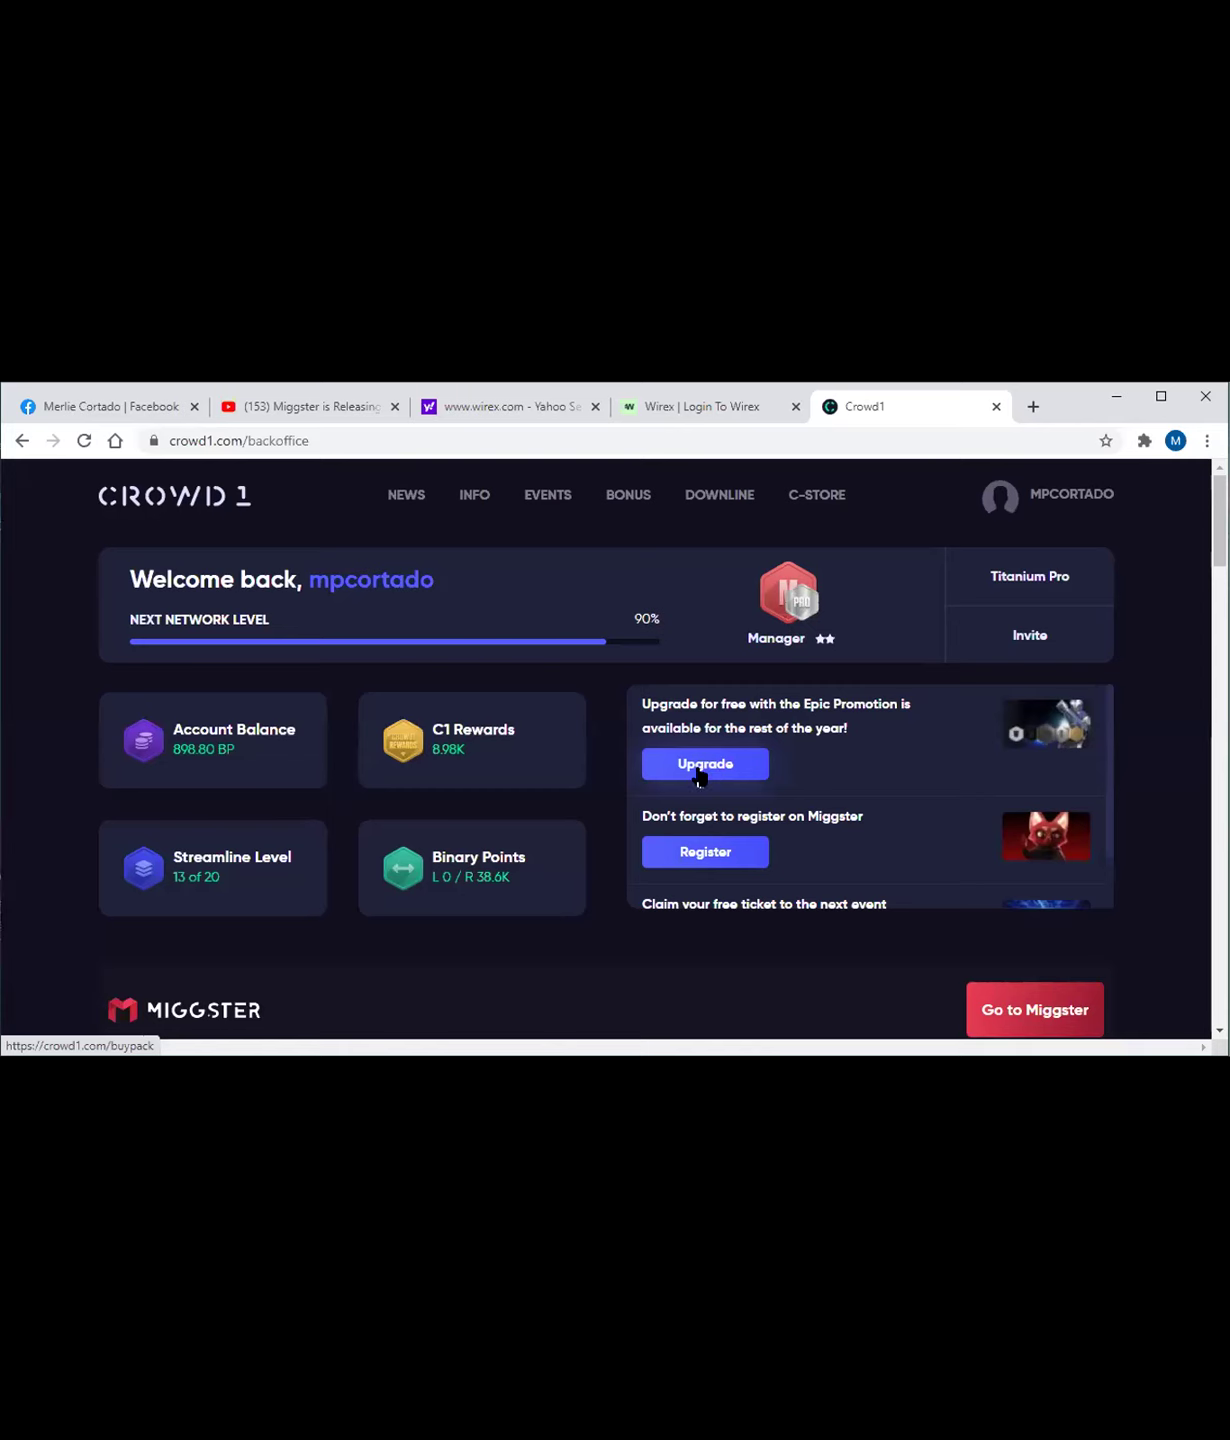
Check the available package upgrades, then go back to the back-office dashboard
left_click(711, 770)
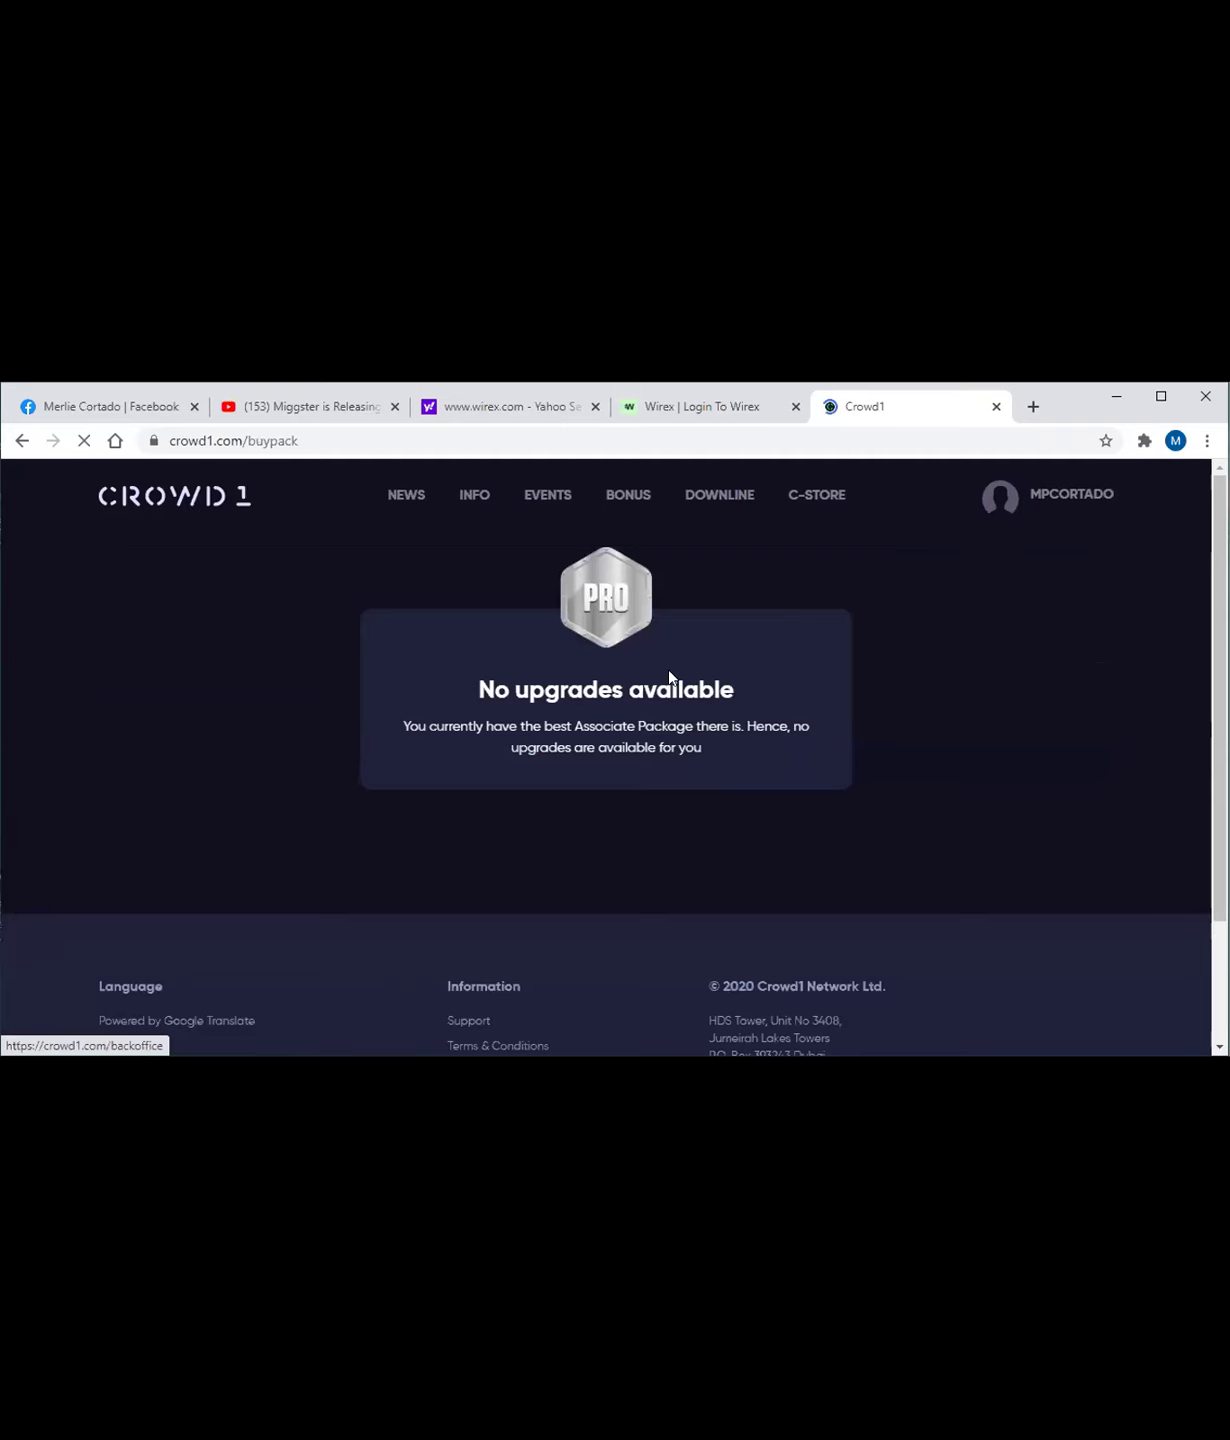
left_click(166, 499)
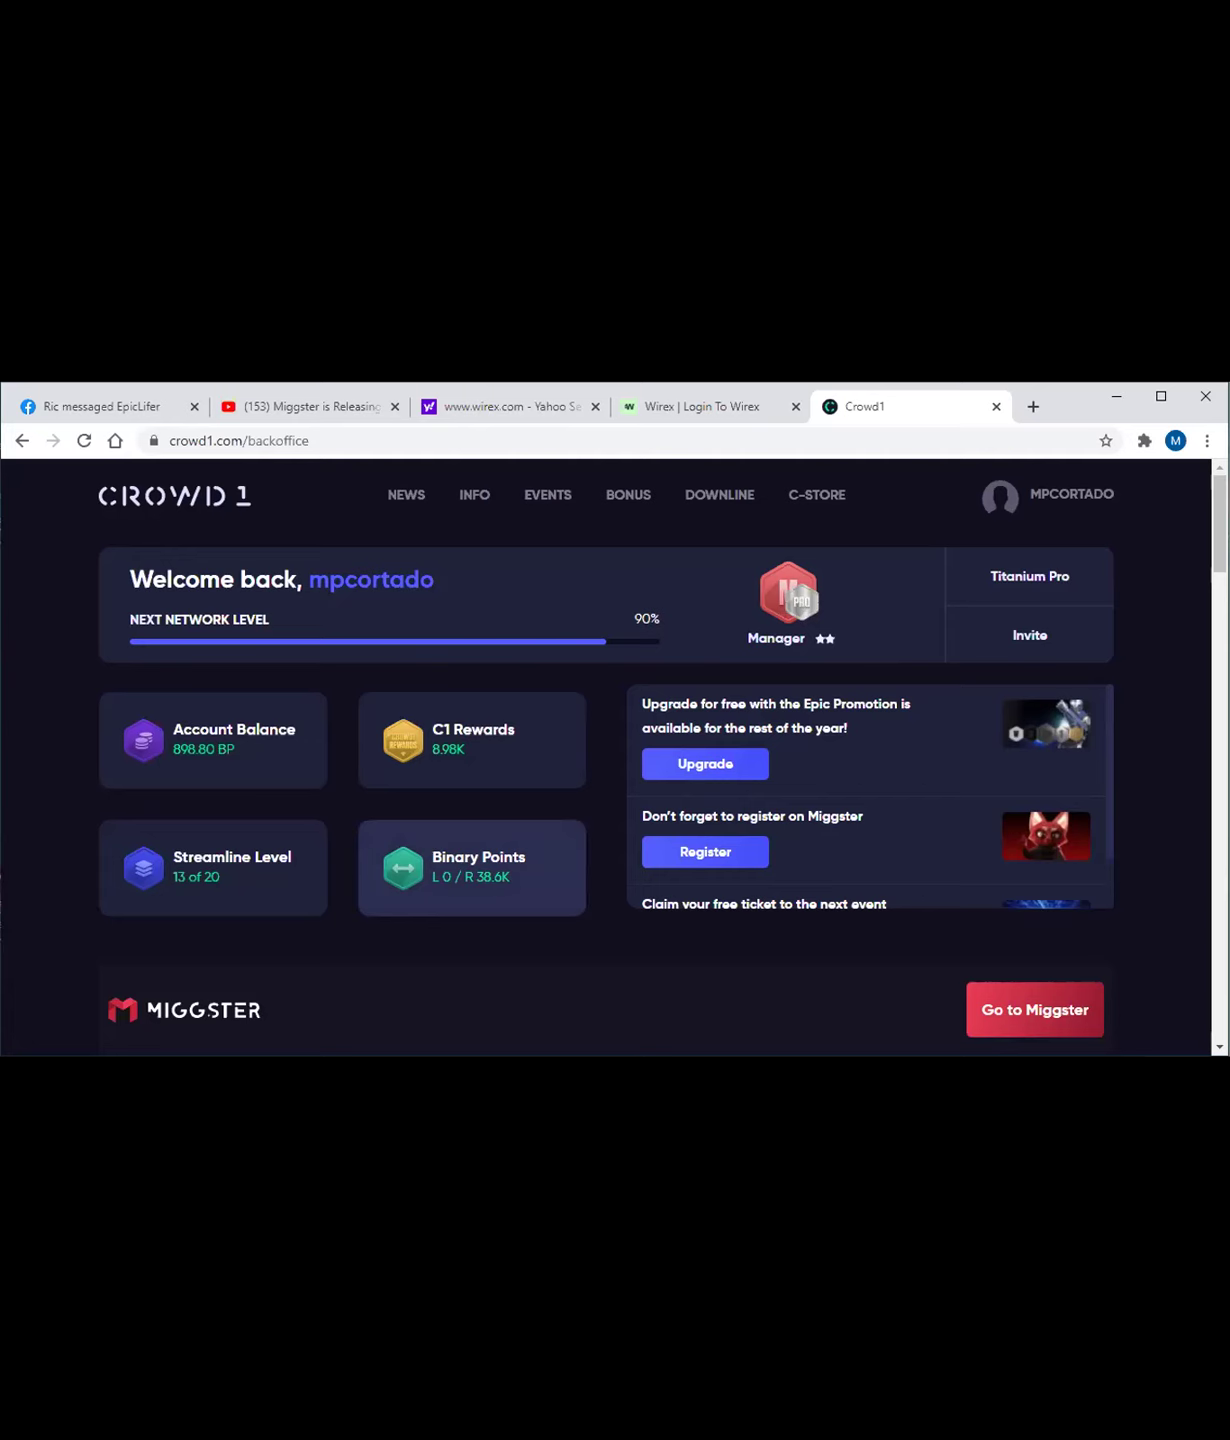
Browse the dashboard, then open the Invite page from the welcome banner
scroll(931, 856, "down", 1)
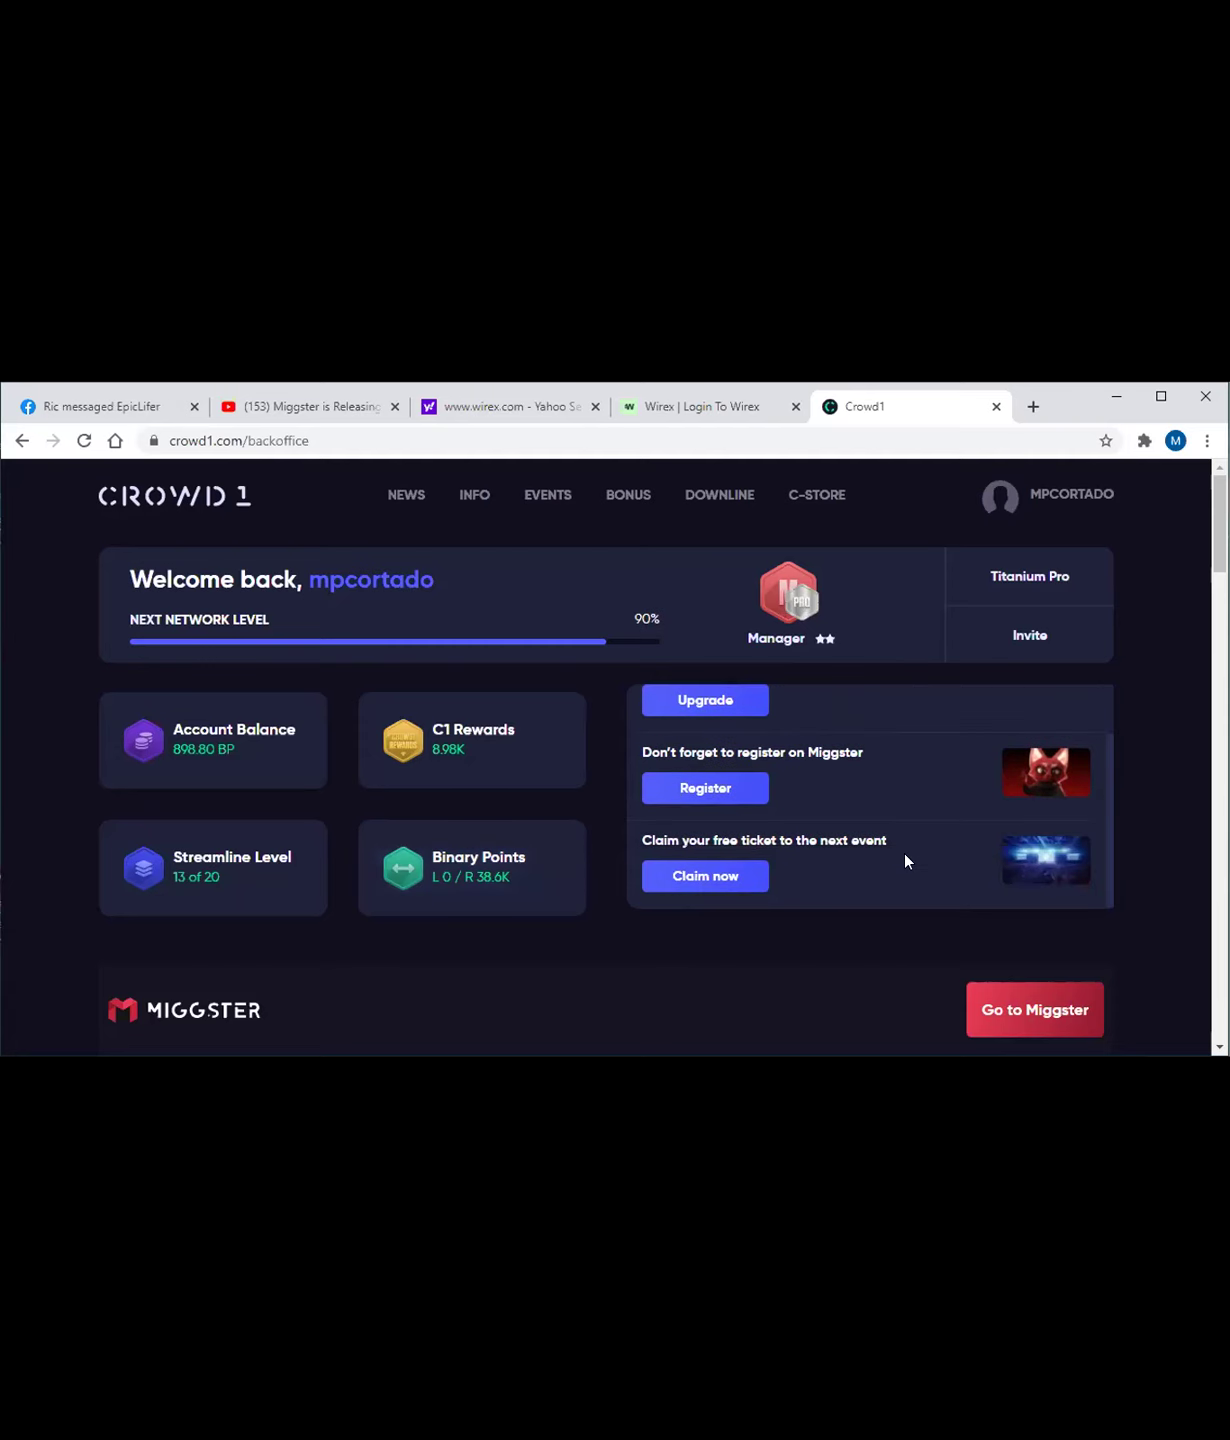
scroll(832, 796, "down", 1)
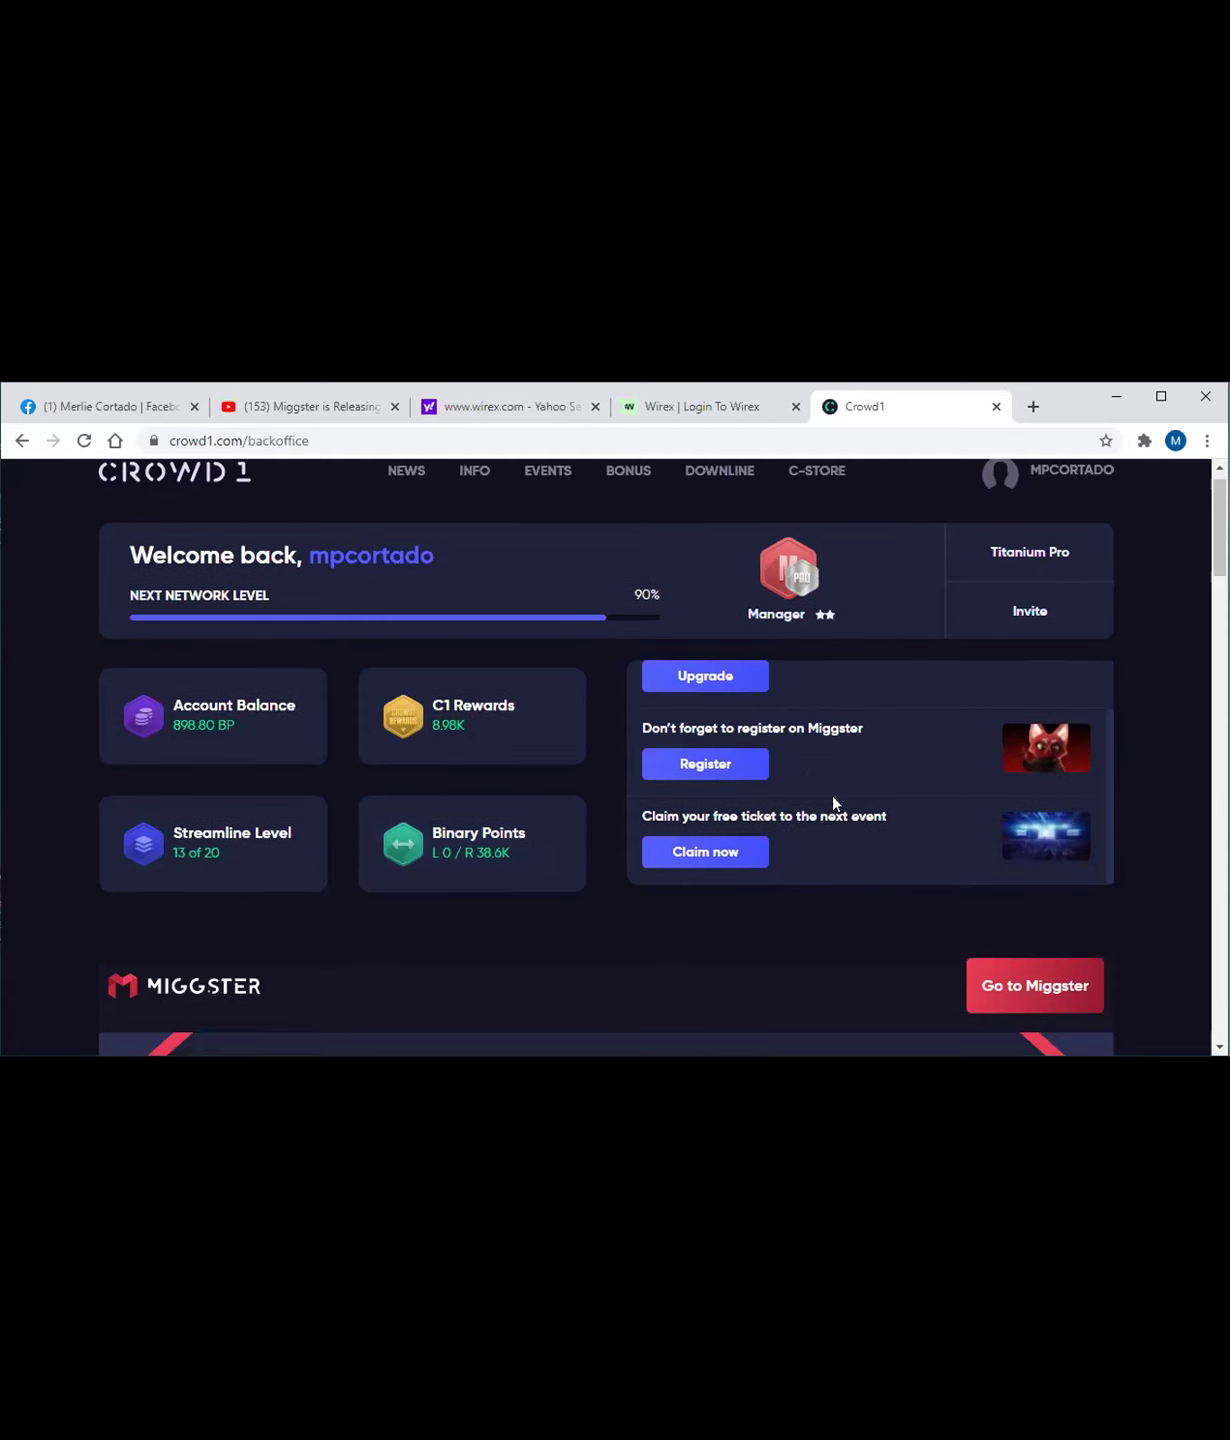
scroll(850, 825, "up", 2)
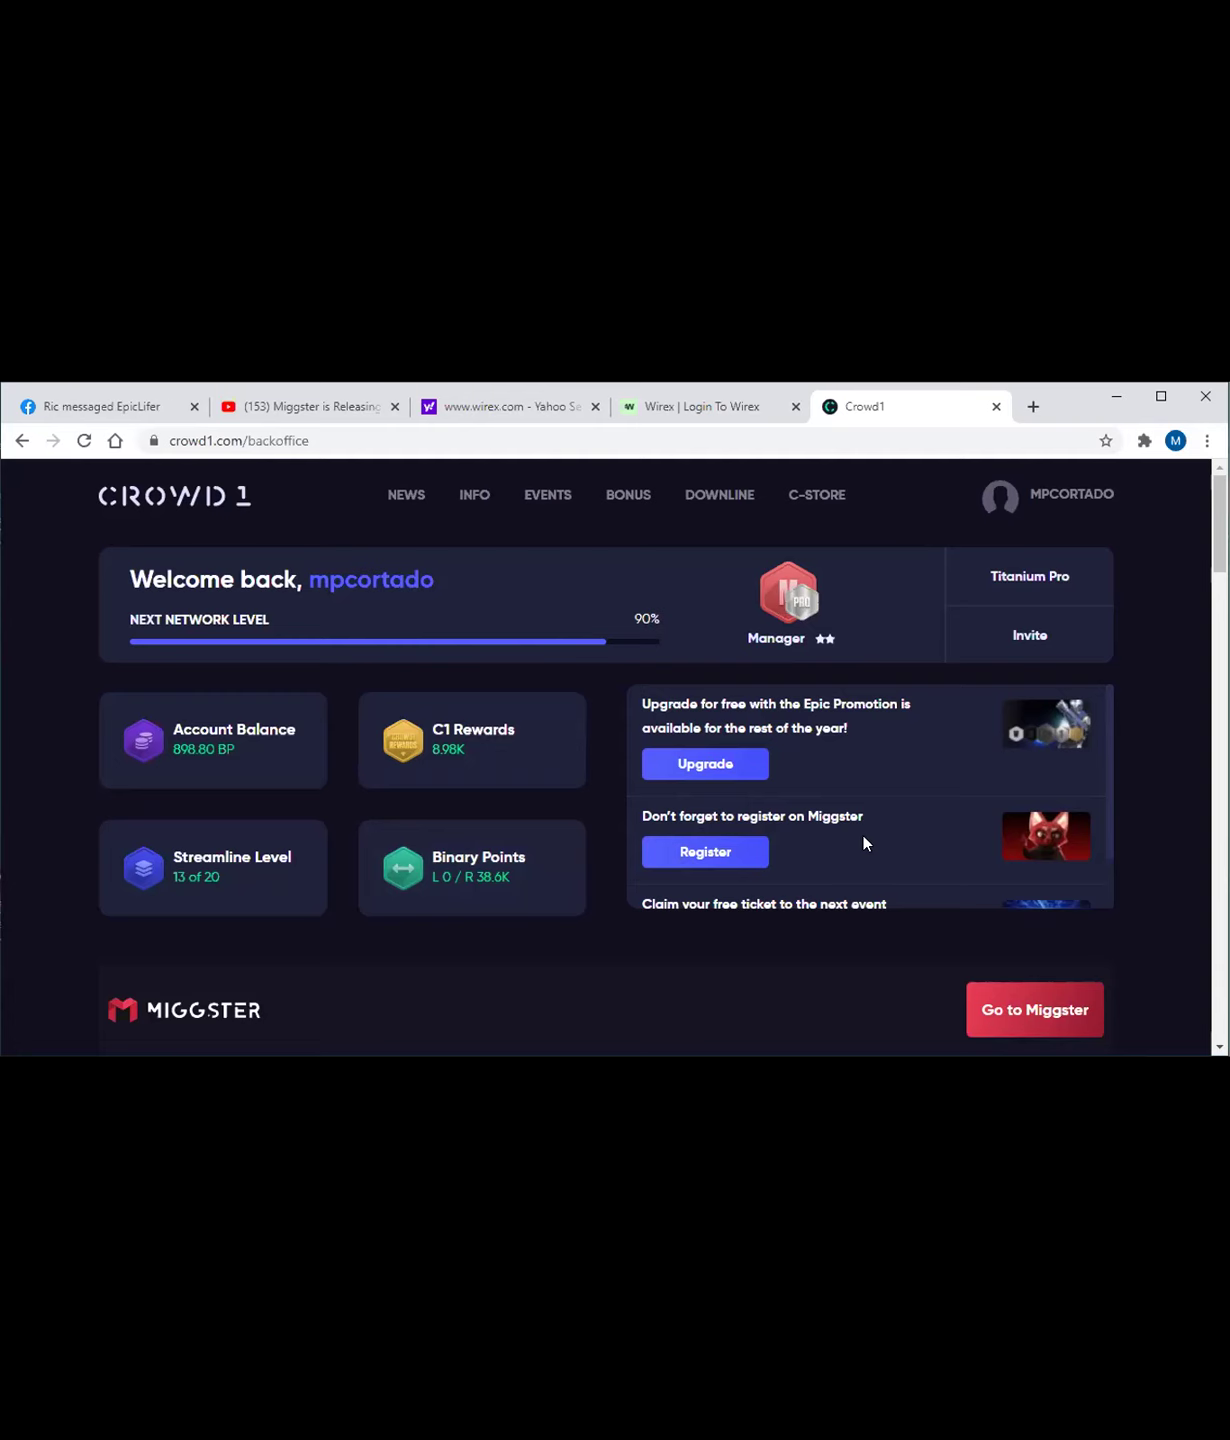
scroll(830, 821, "down", 1)
scroll(421, 867, "down", 4)
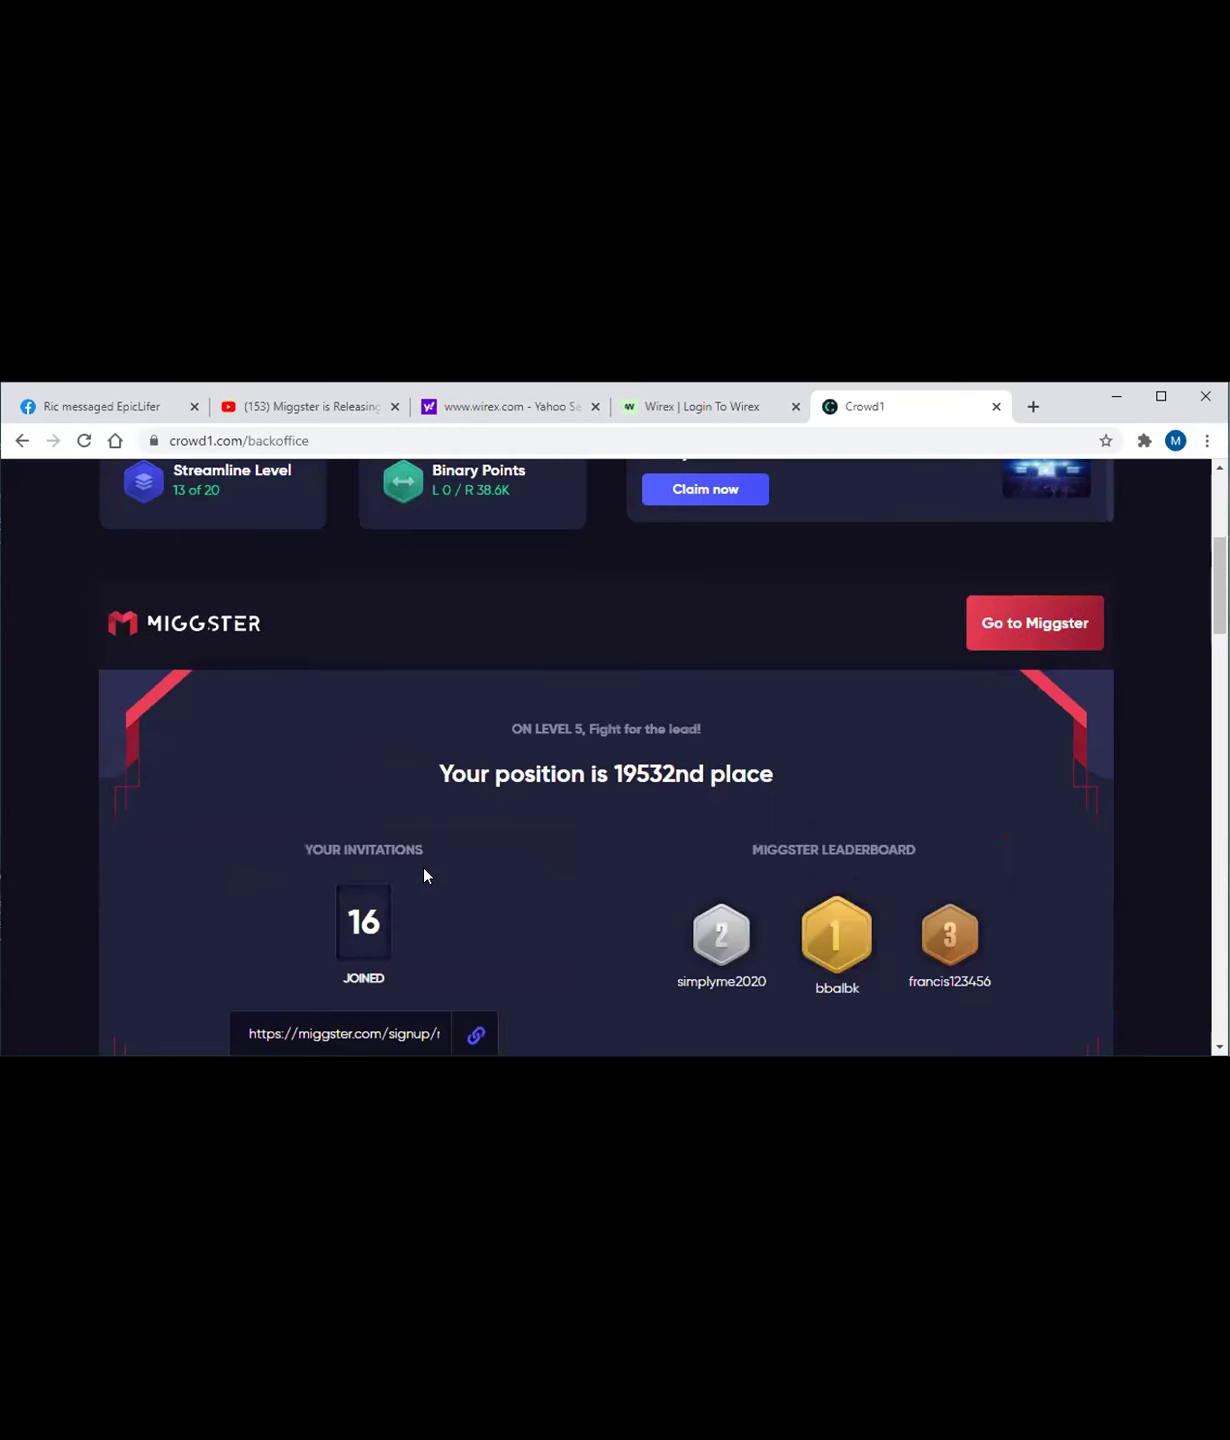
scroll(465, 820, "down", 2)
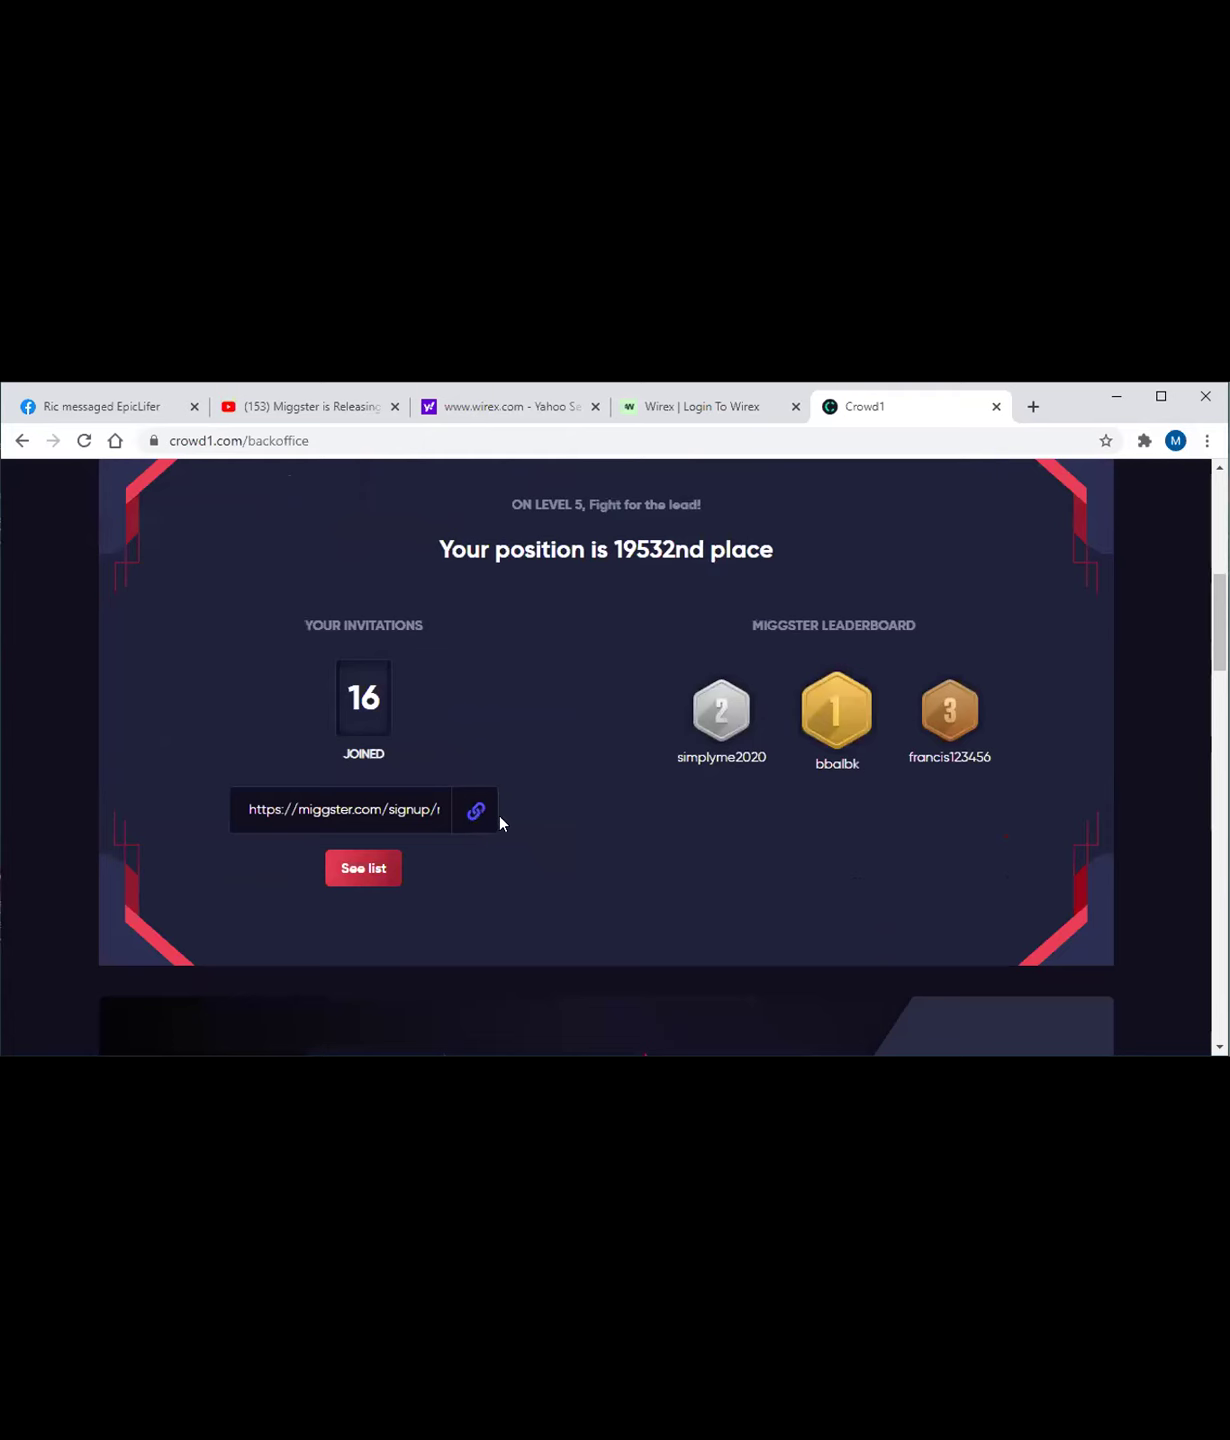
scroll(675, 827, "down", 1)
scroll(676, 827, "up", 2)
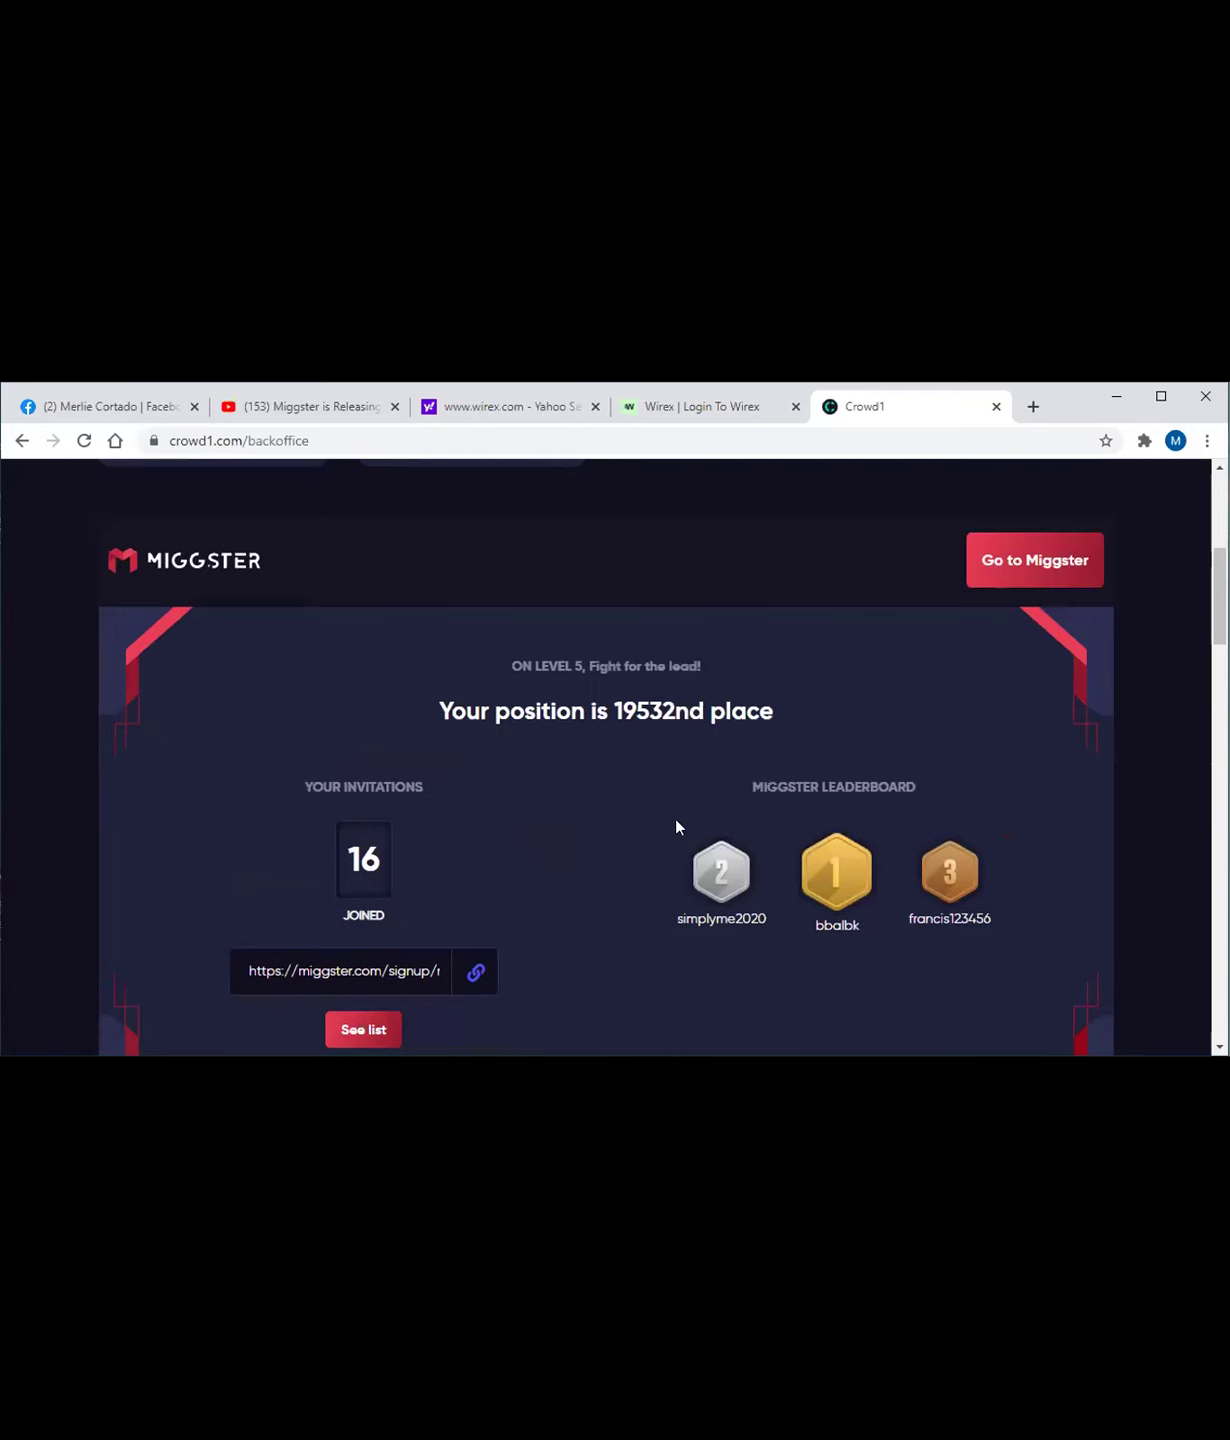
scroll(676, 826, "up", 3)
scroll(675, 819, "up", 1)
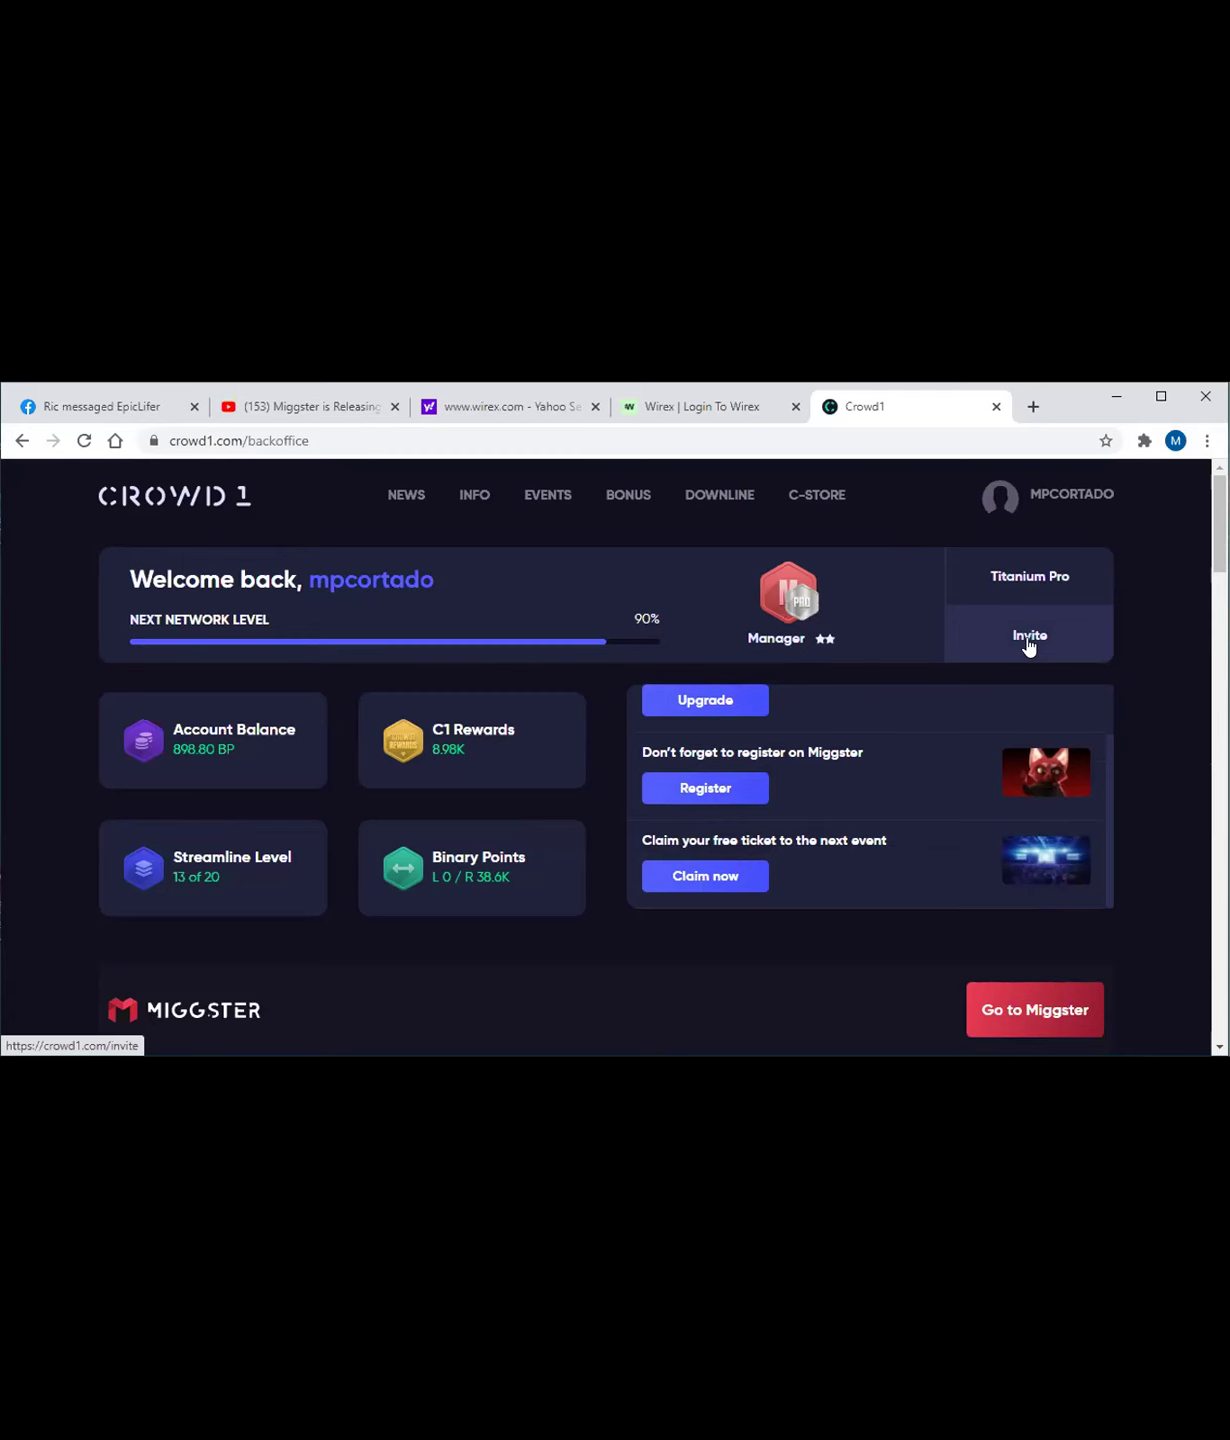
left_click(1026, 637)
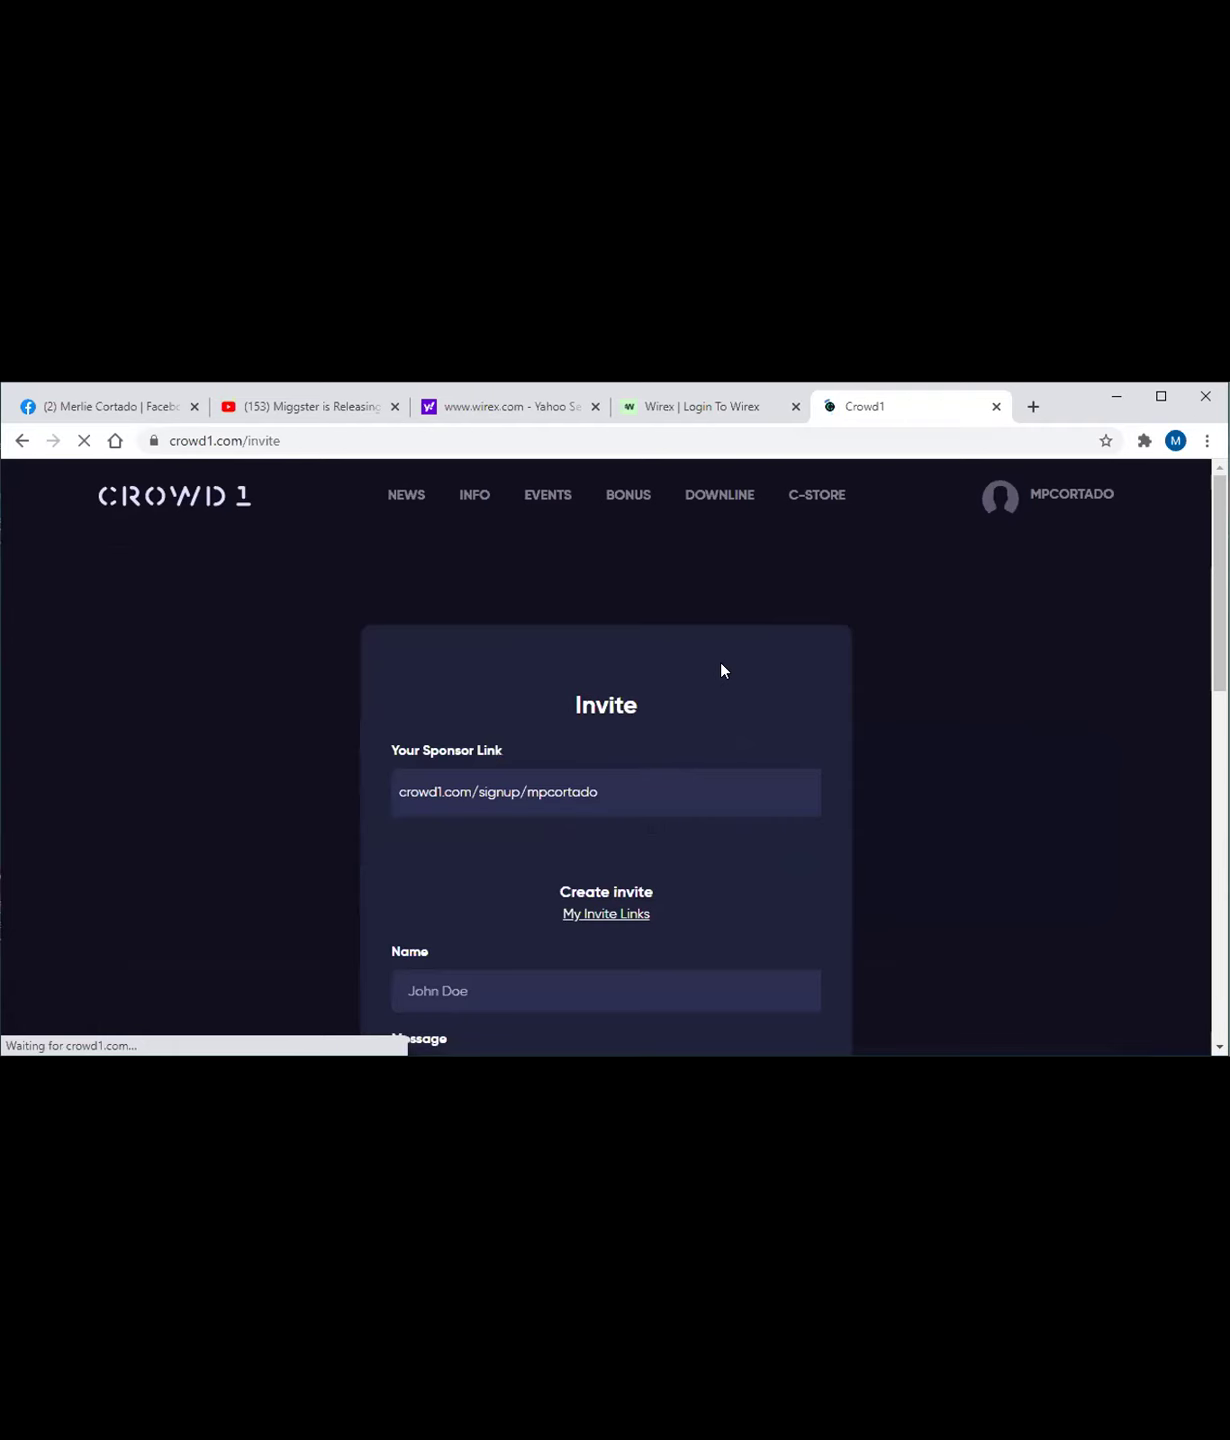
Select the sponsor sign-up link text on the Invite page
scroll(577, 695, "down", 1)
scroll(408, 598, "down", 1)
left_click(408, 599)
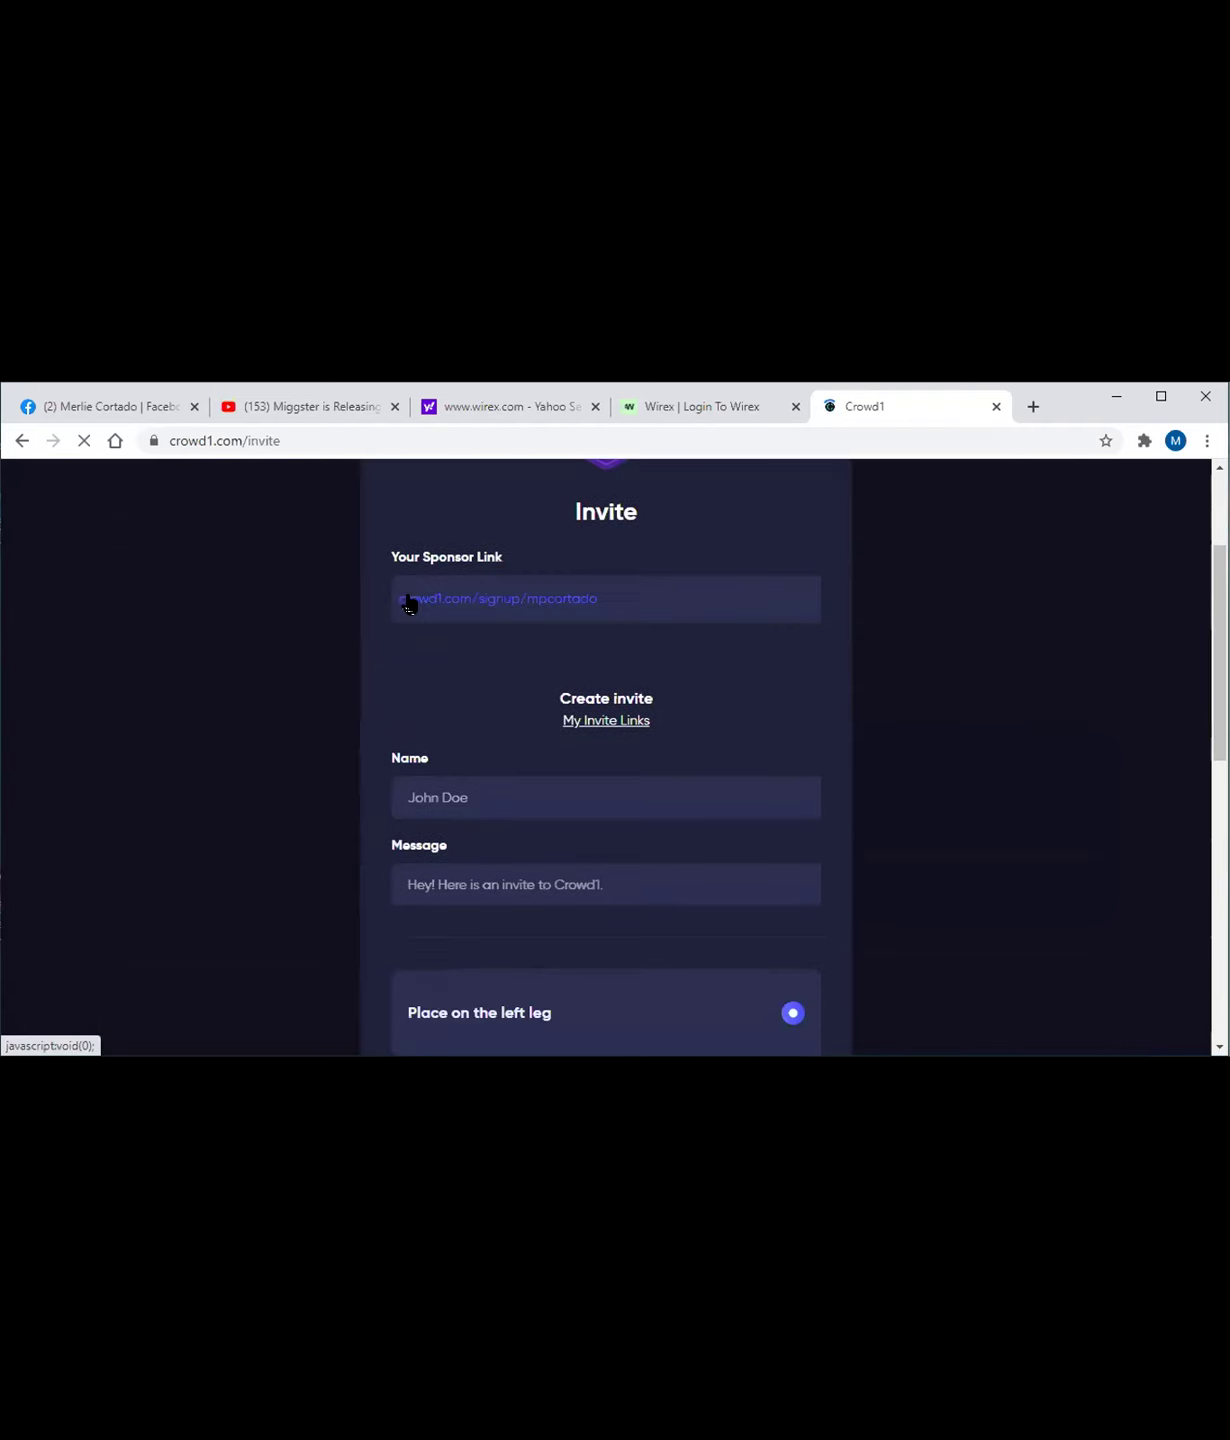
left_click(628, 608)
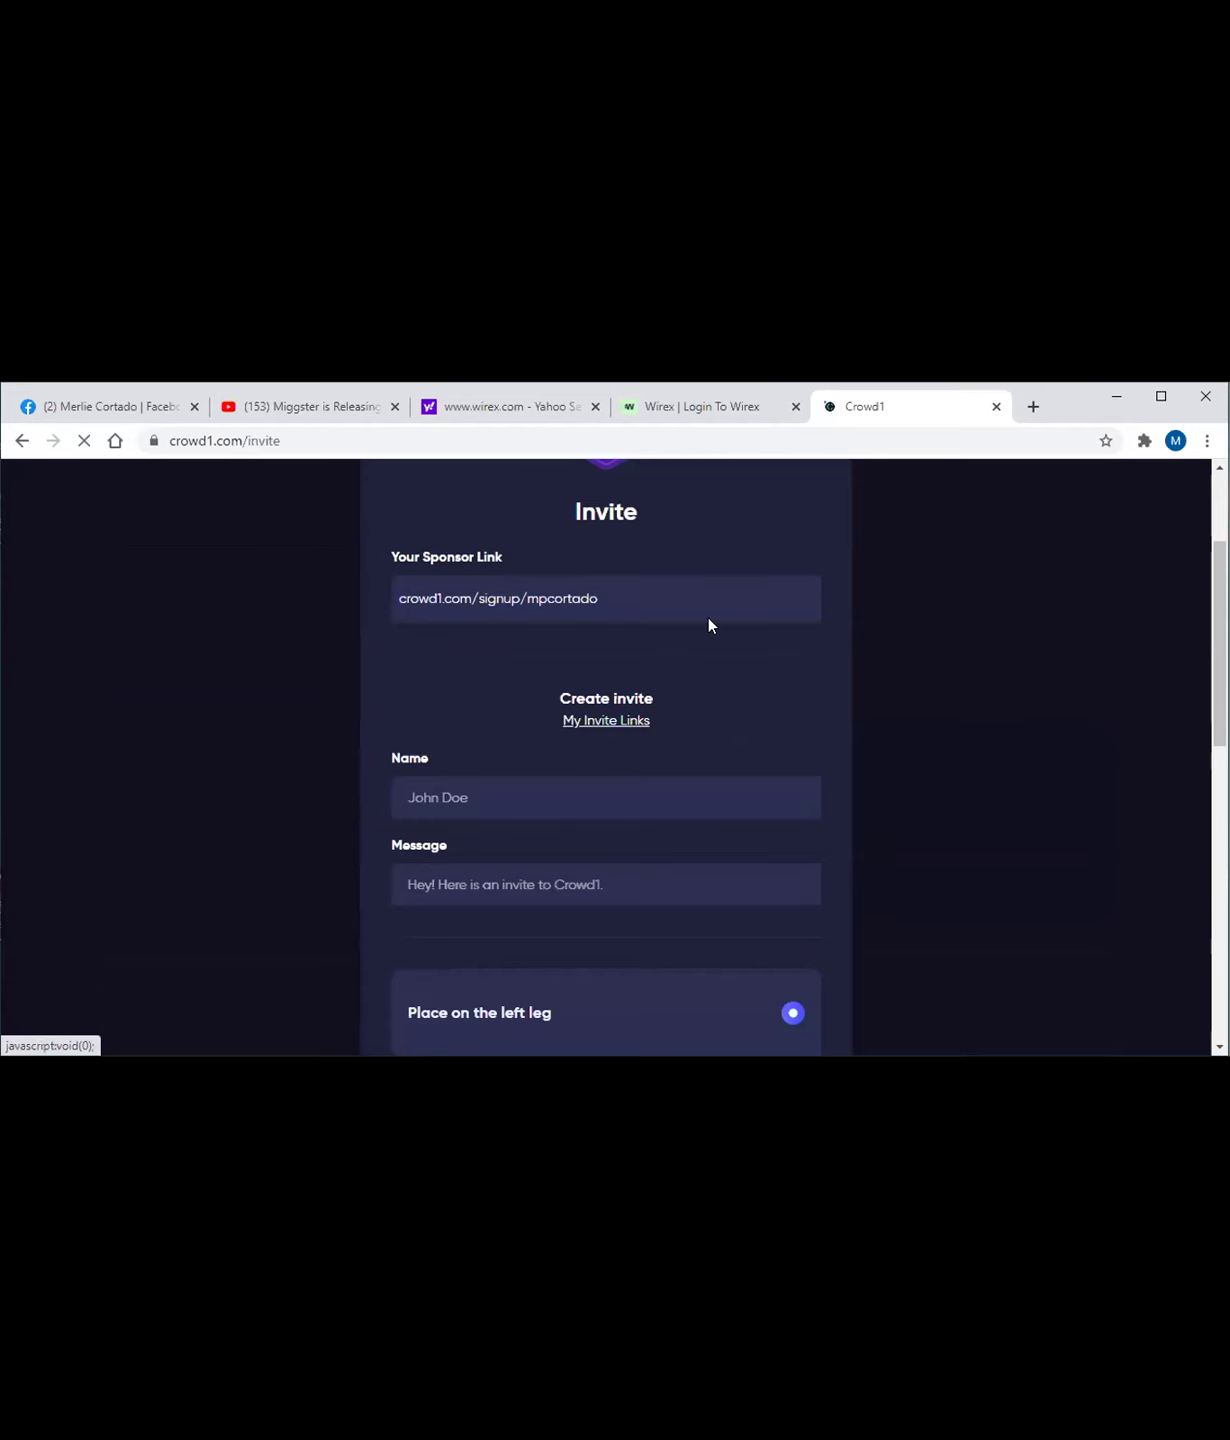
scroll(743, 610, "down", 2)
Fill the create-invite form with Name abc and the saved Message hi
left_click(744, 612)
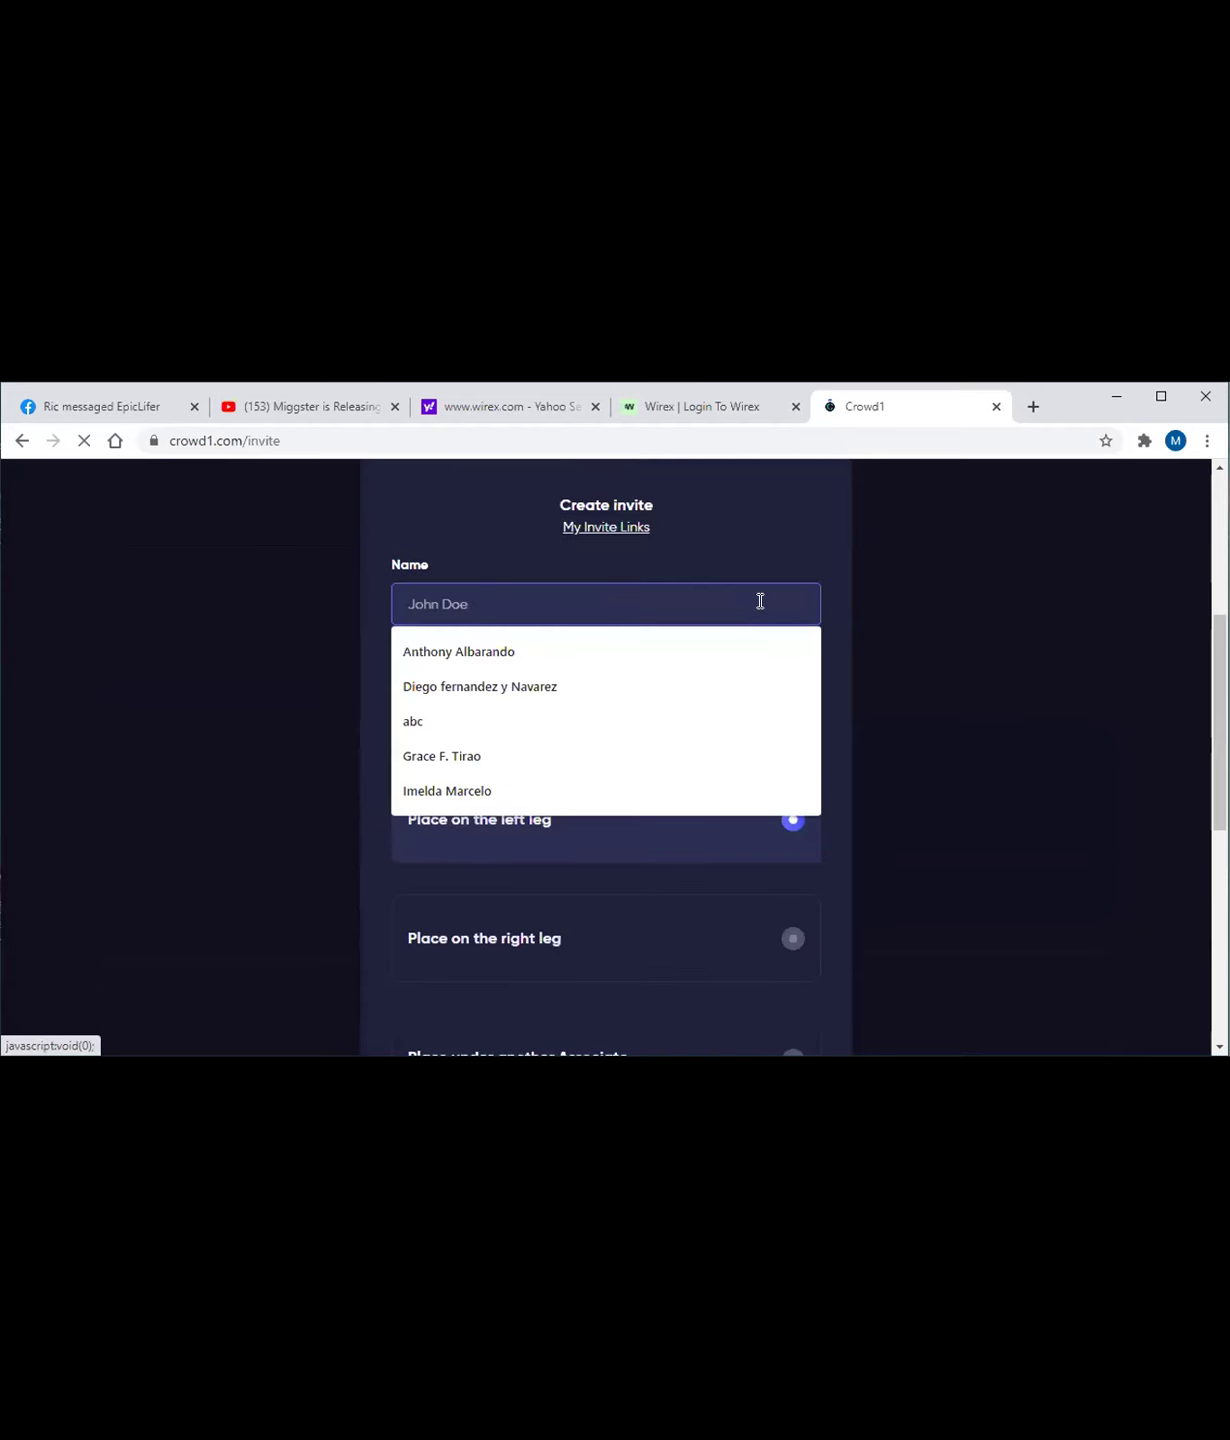
type("abc")
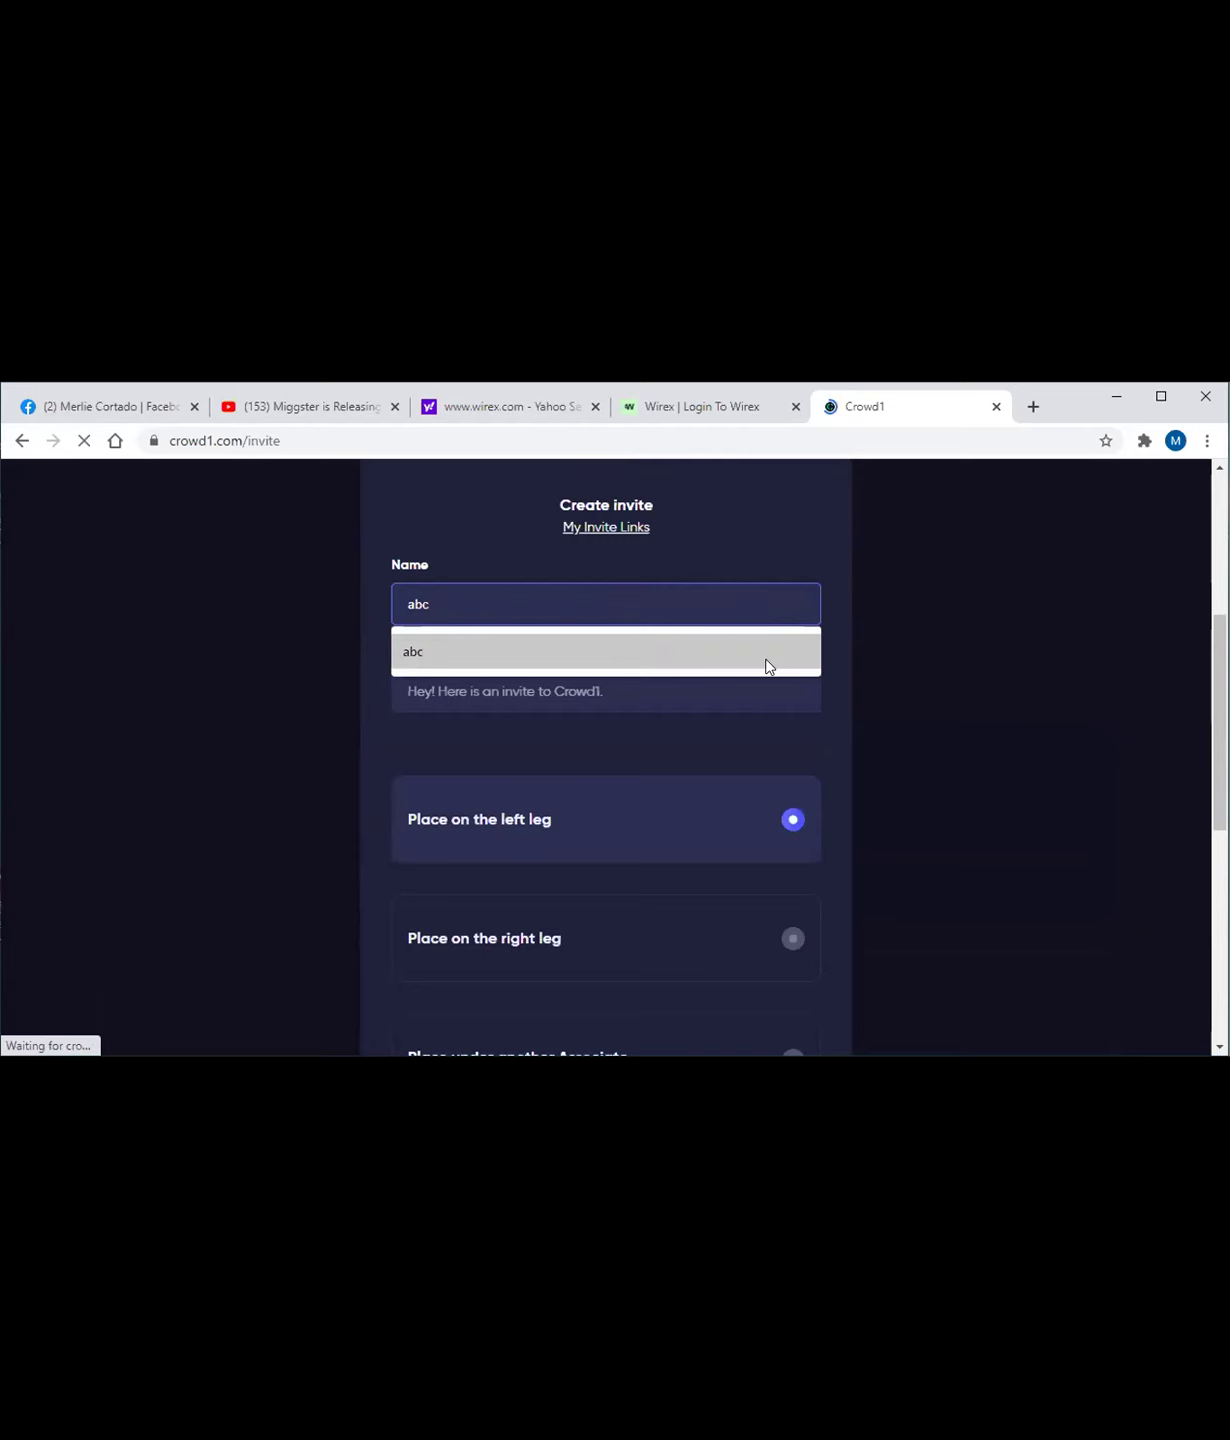
left_click(765, 667)
left_click(755, 696)
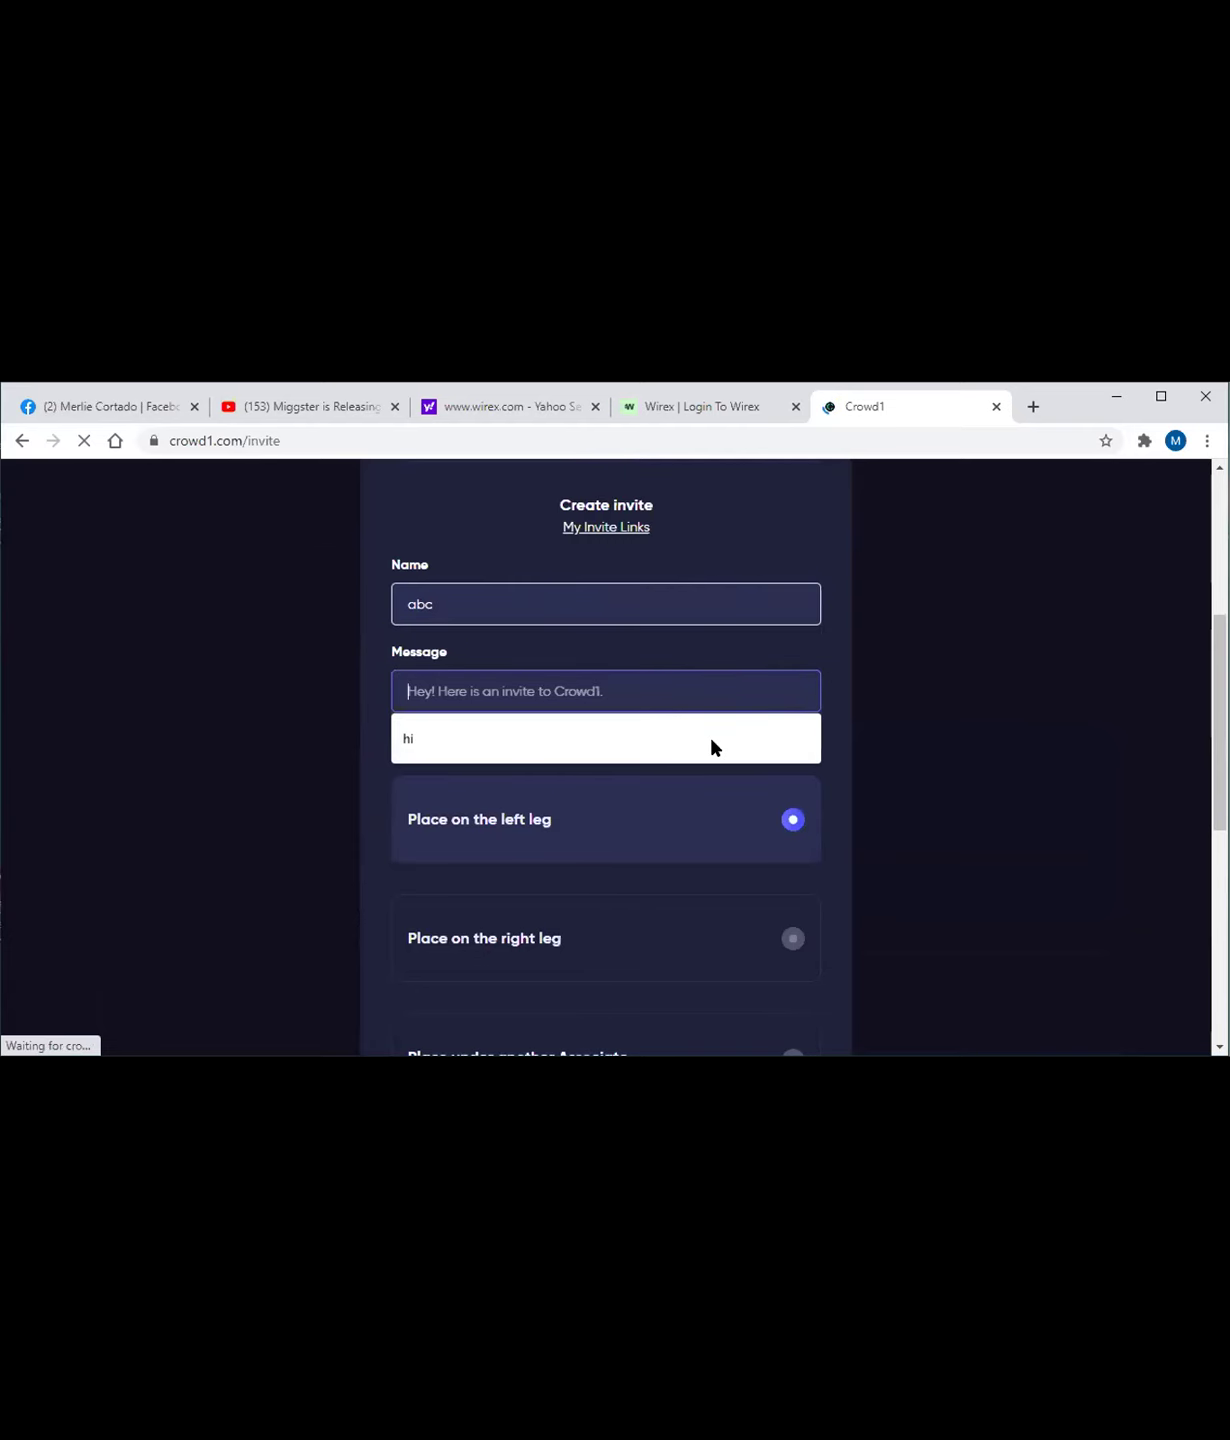
left_click(699, 735)
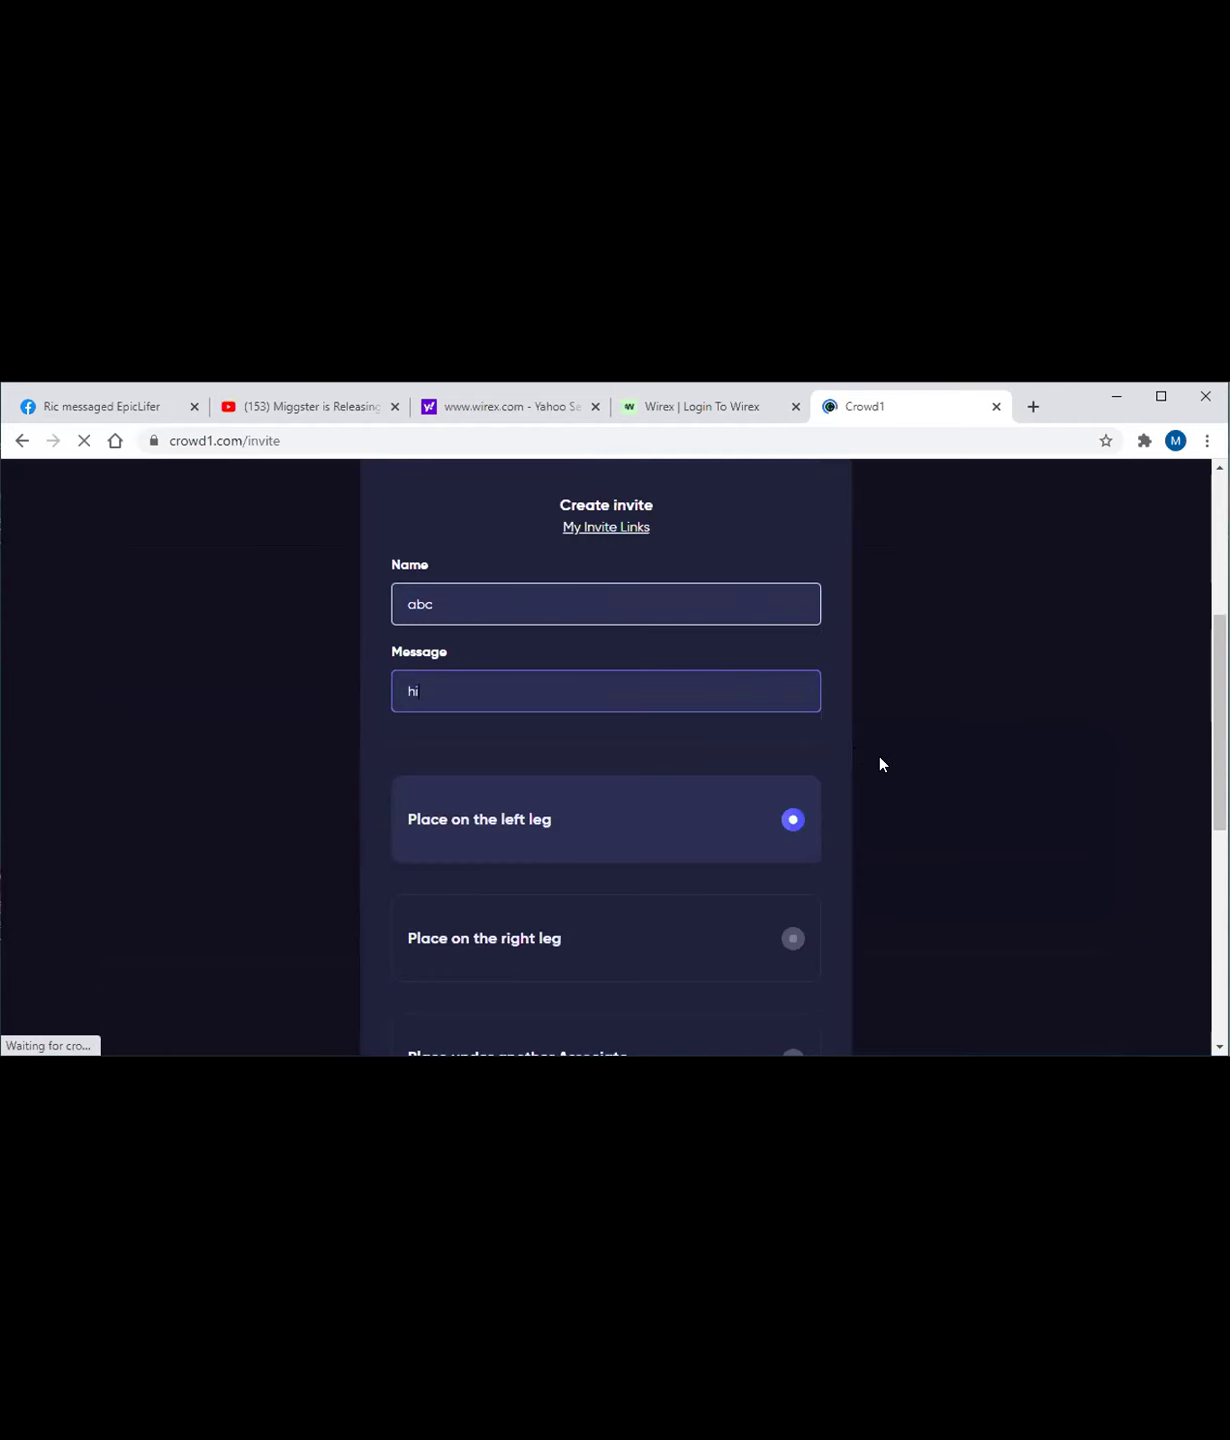
scroll(878, 761, "down", 1)
scroll(760, 641, "down", 2)
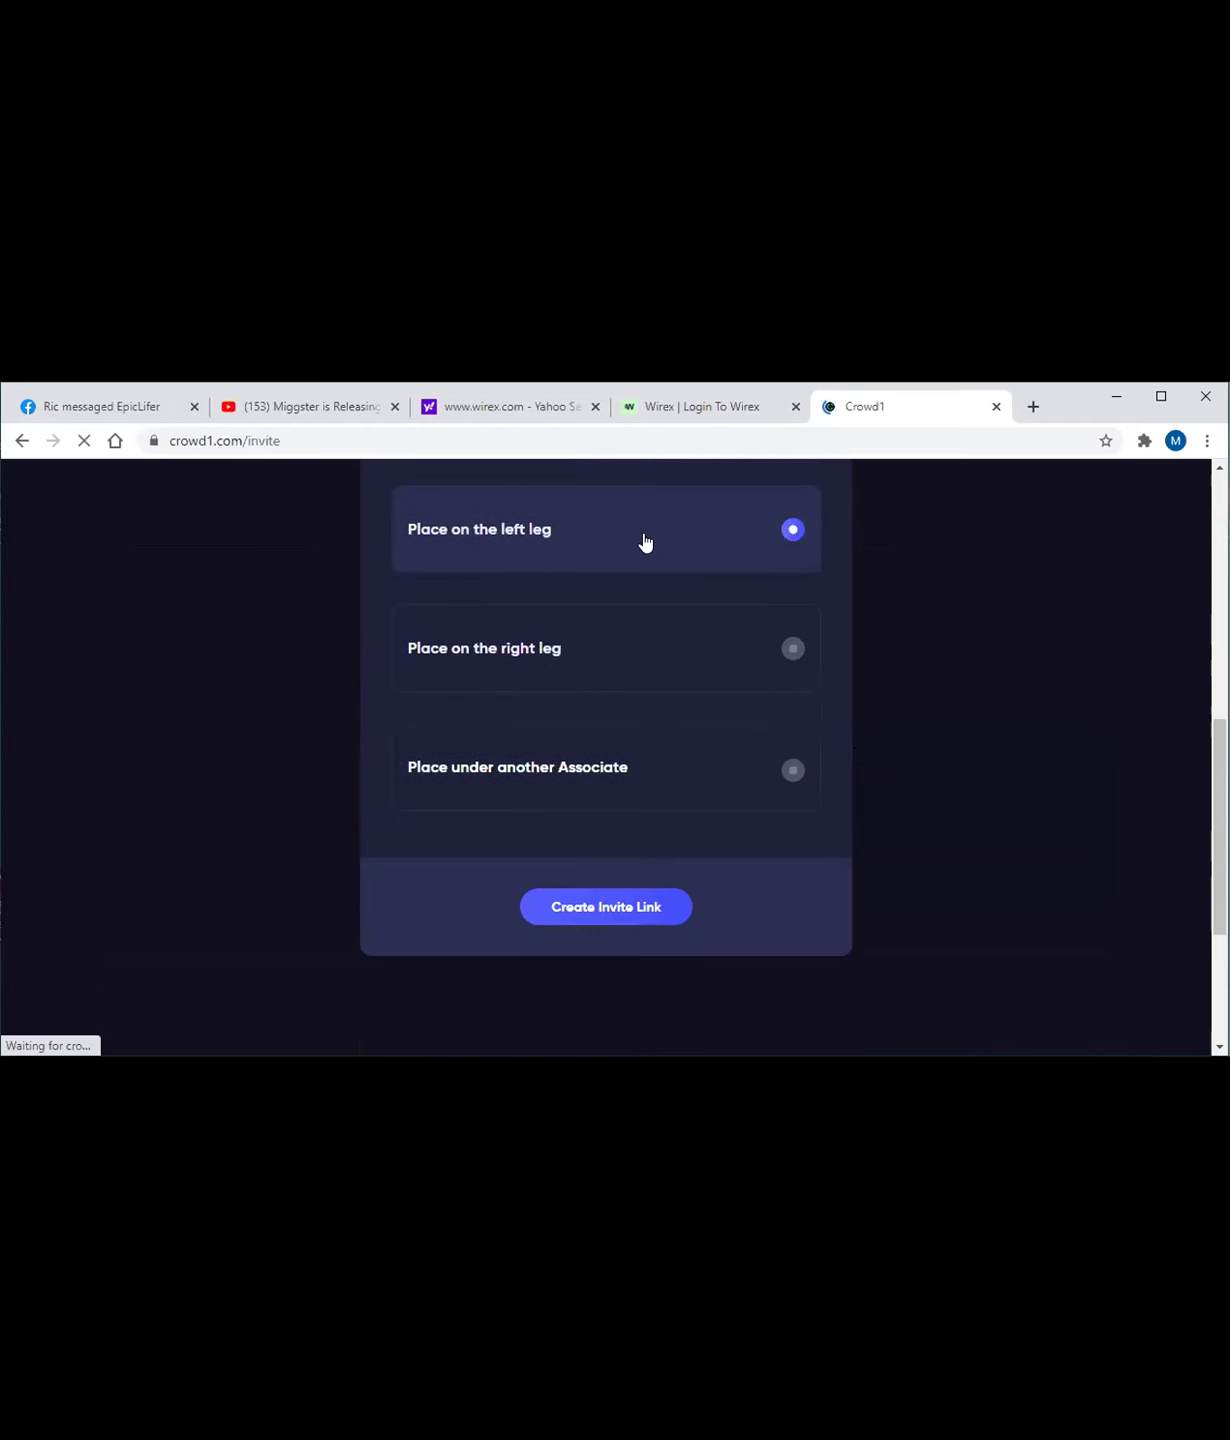
Choose the invitee's leg placement and review the completed invite form
left_click(633, 662)
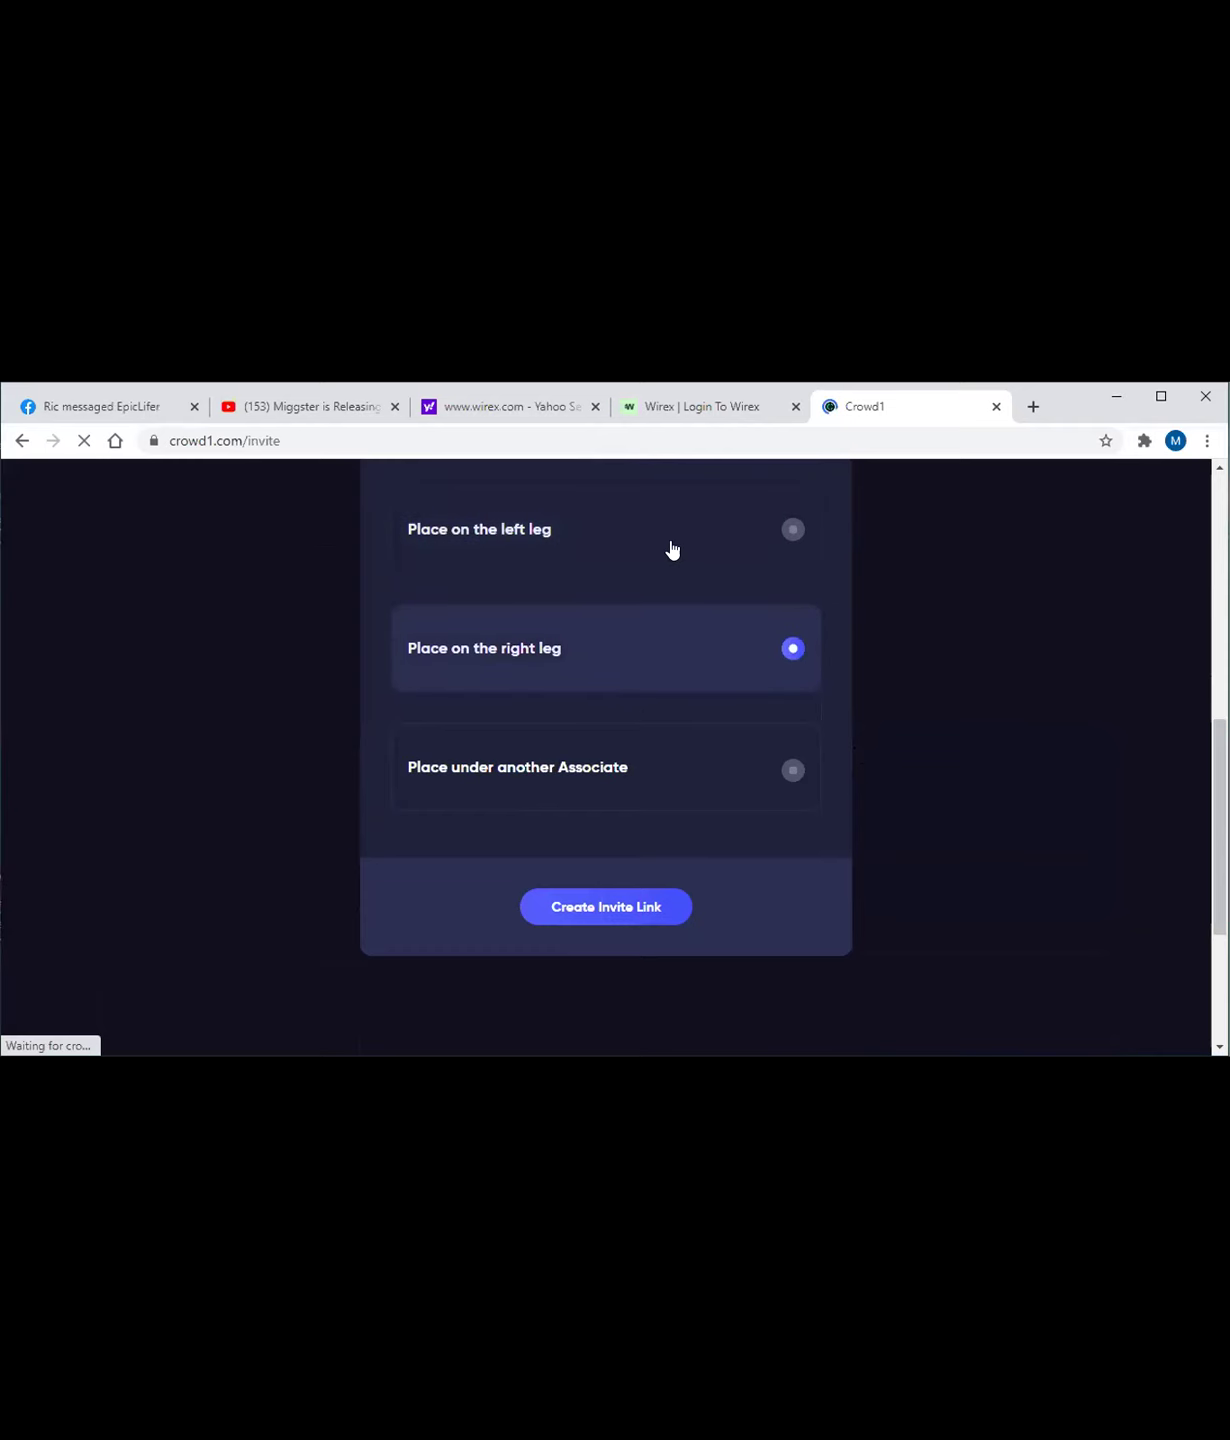
scroll(594, 625, "down", 3)
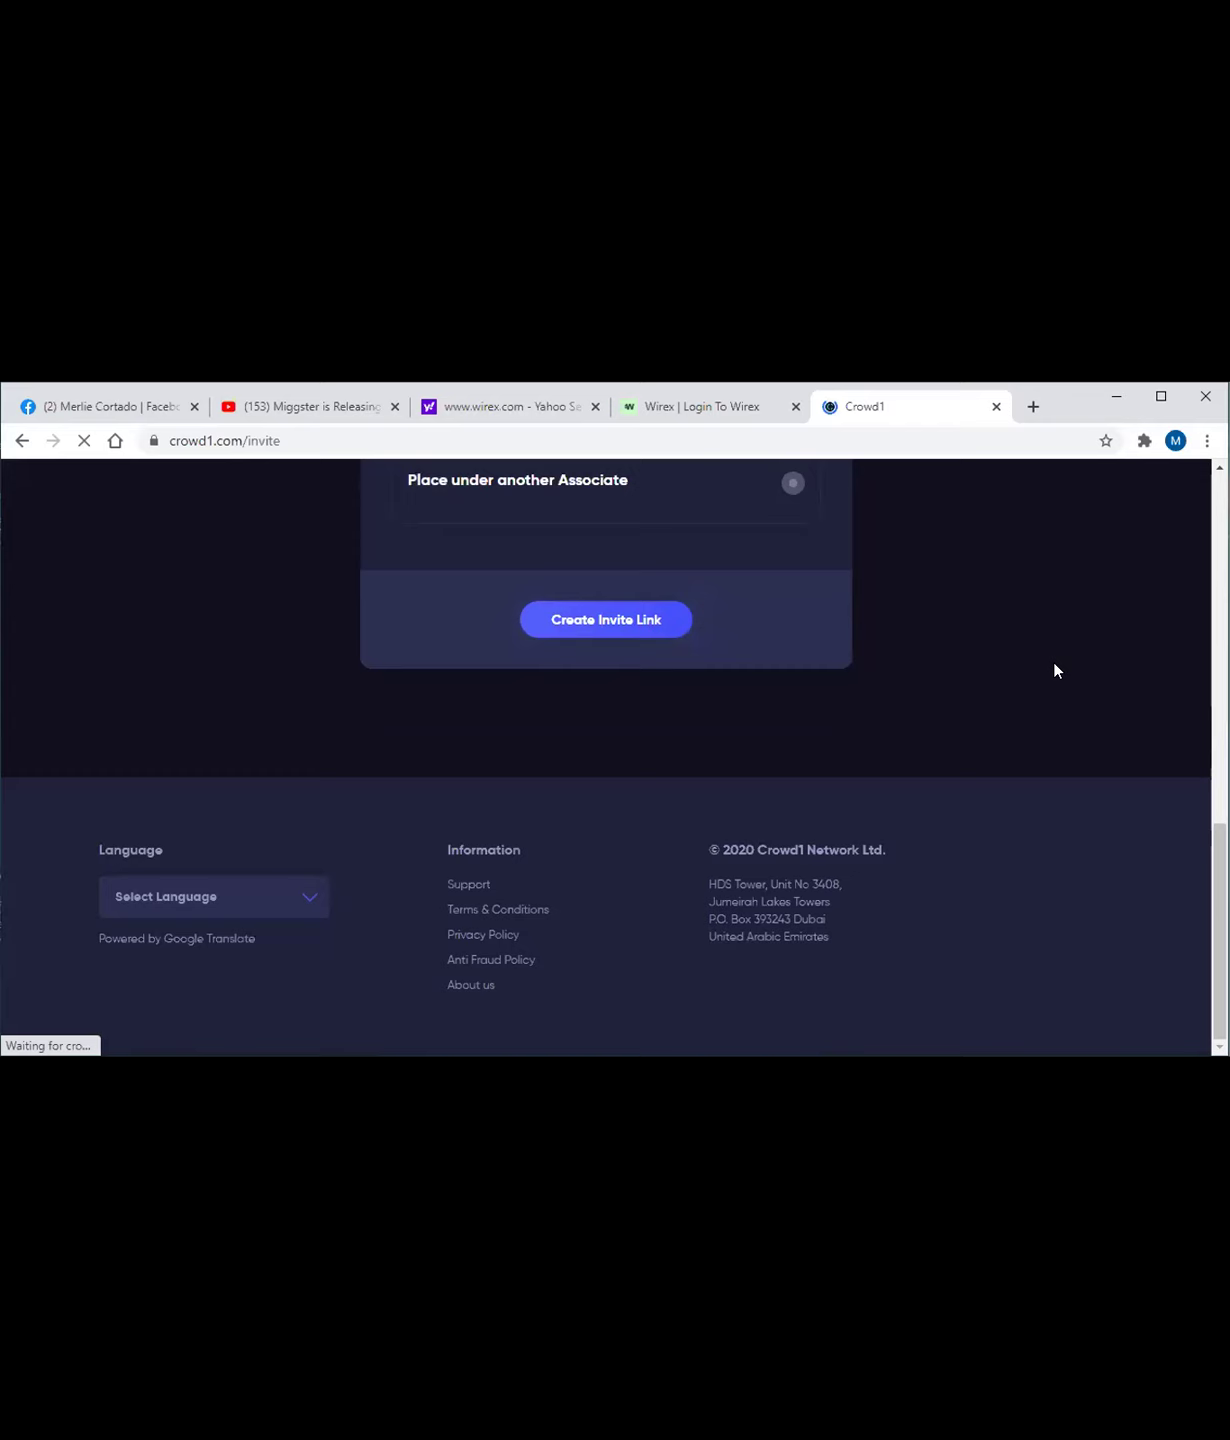
scroll(605, 758, "up", 5)
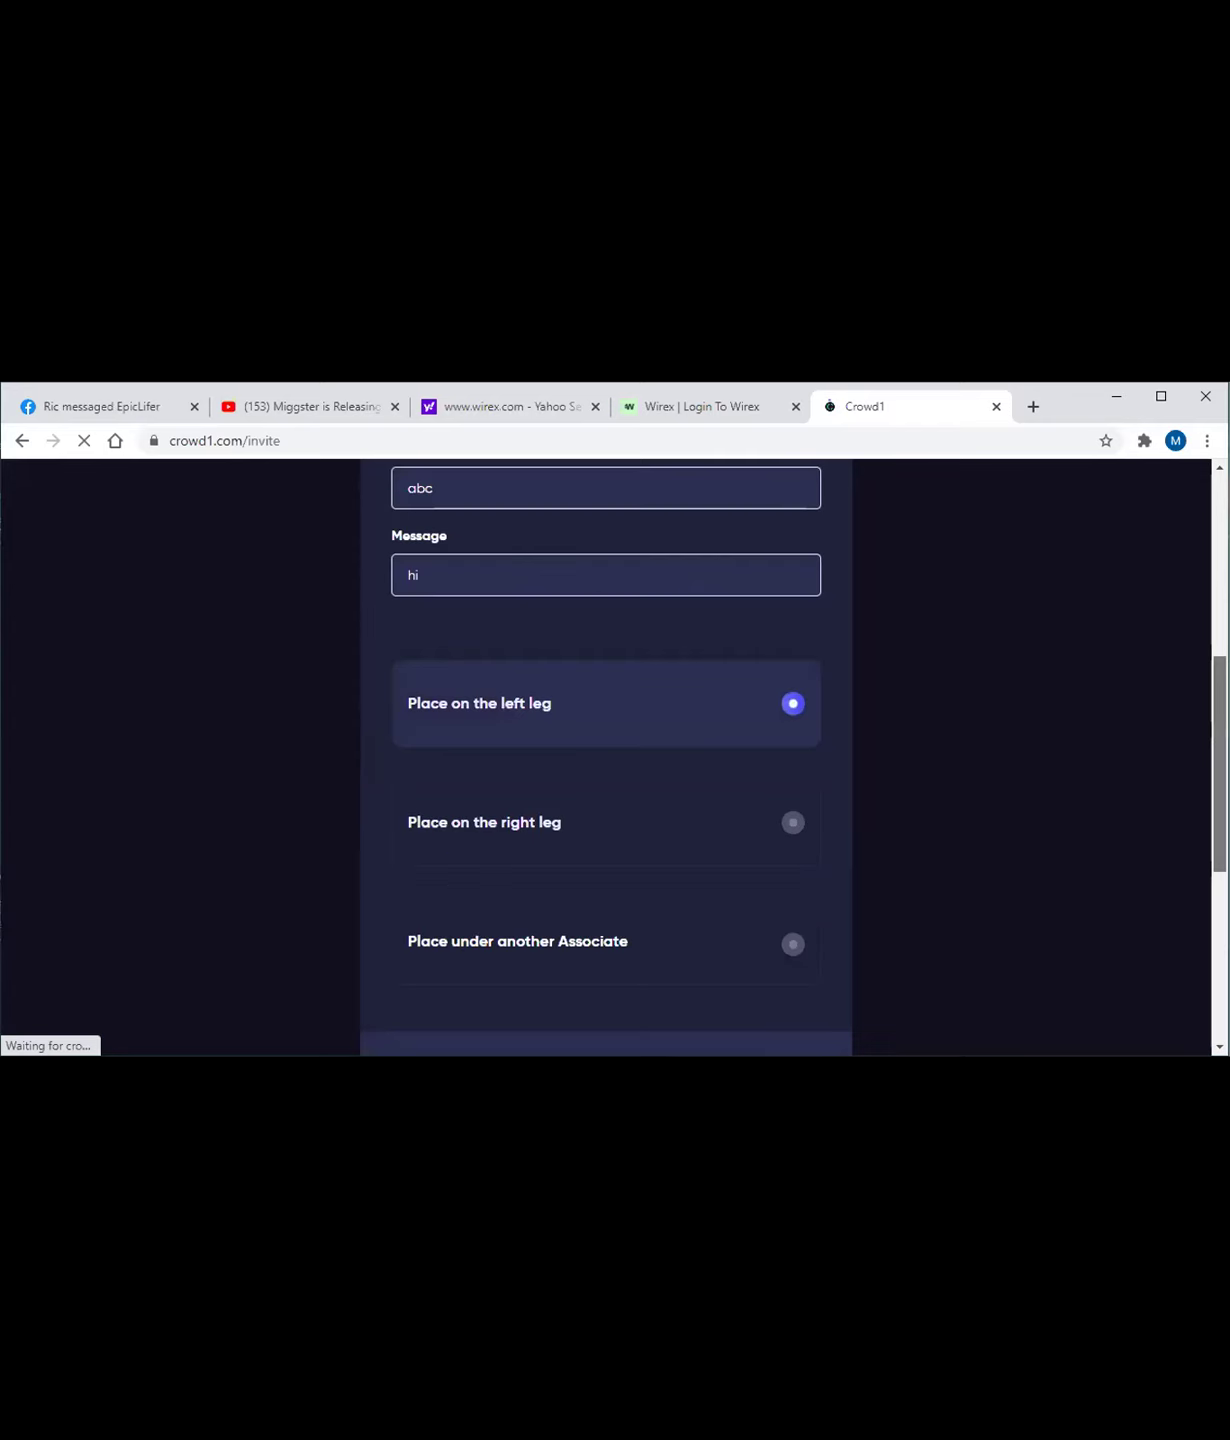
scroll(605, 757, "up", 3)
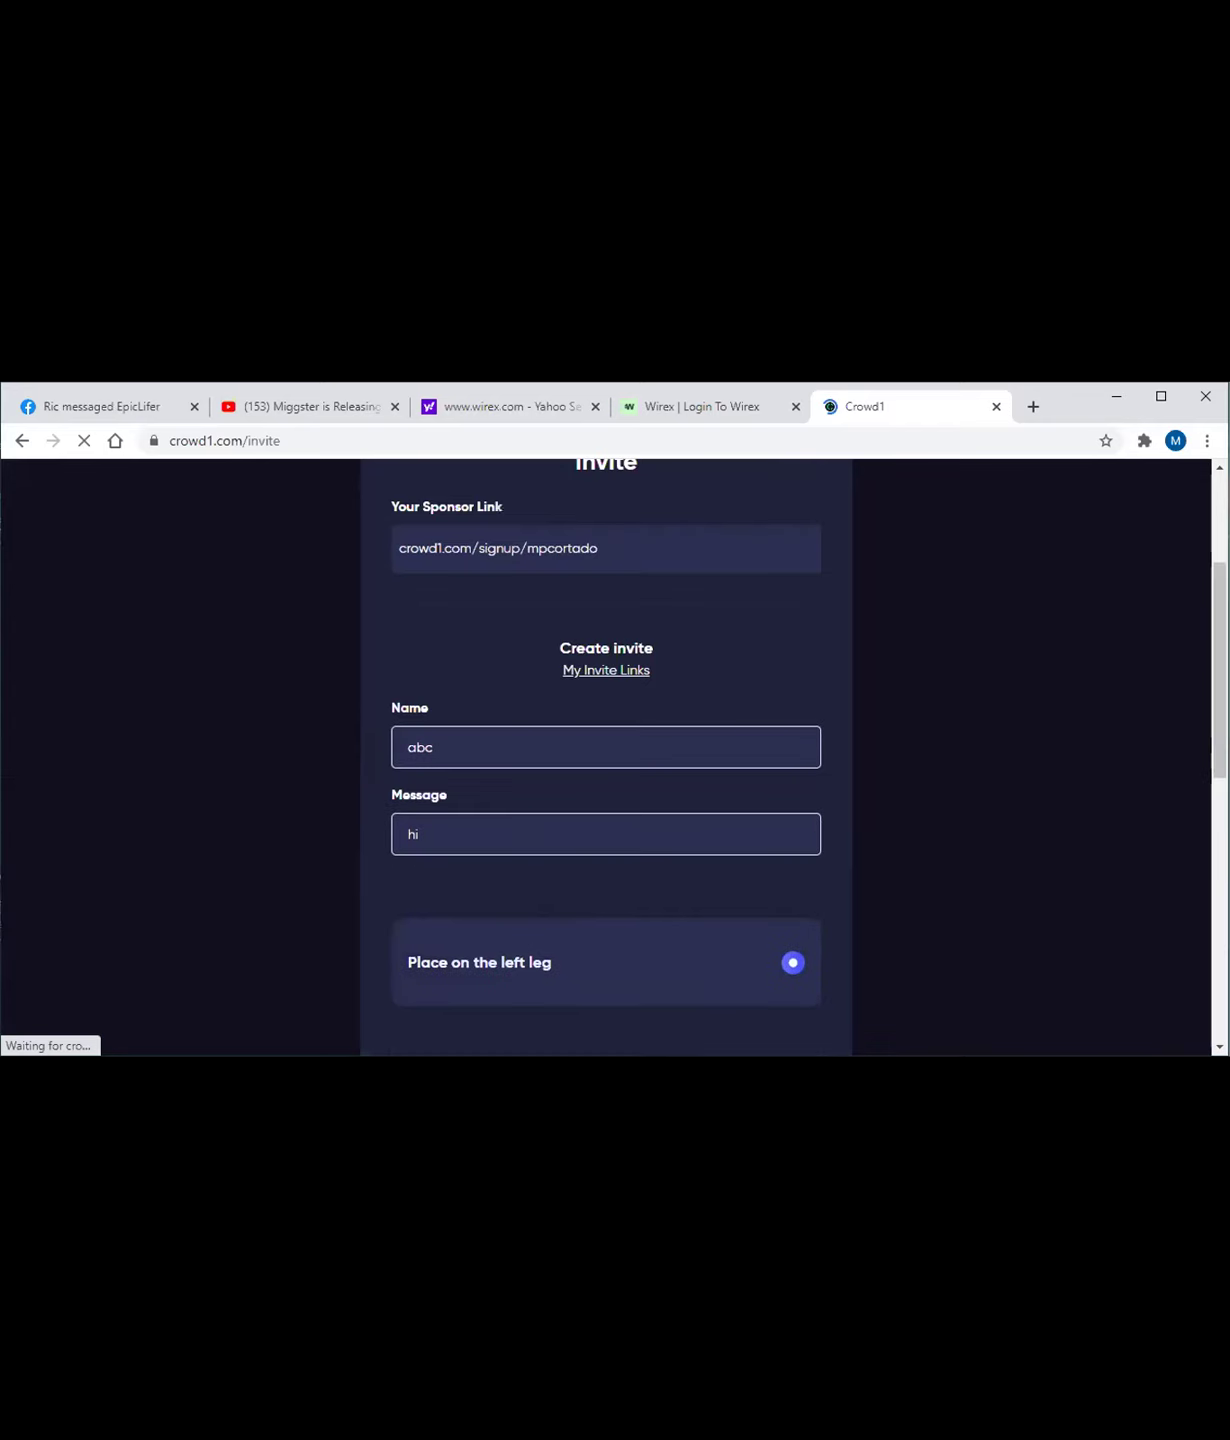
scroll(581, 637, "down", 2)
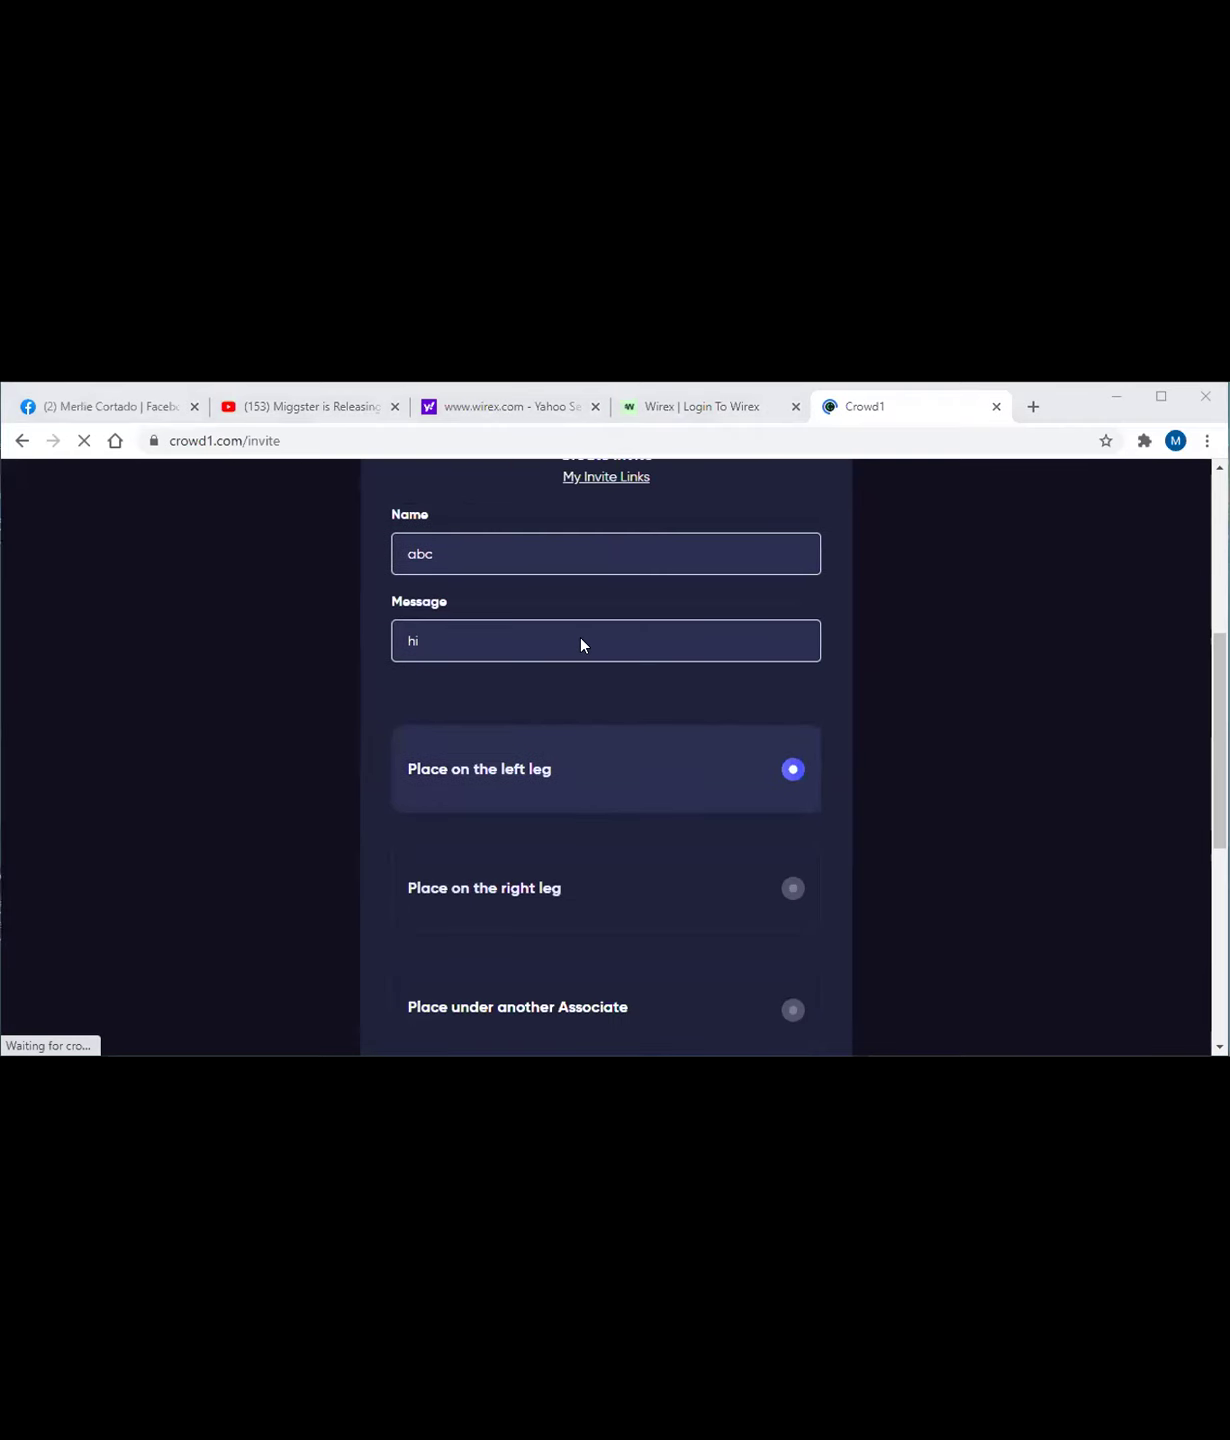
scroll(580, 636, "down", 5)
left_click(605, 627)
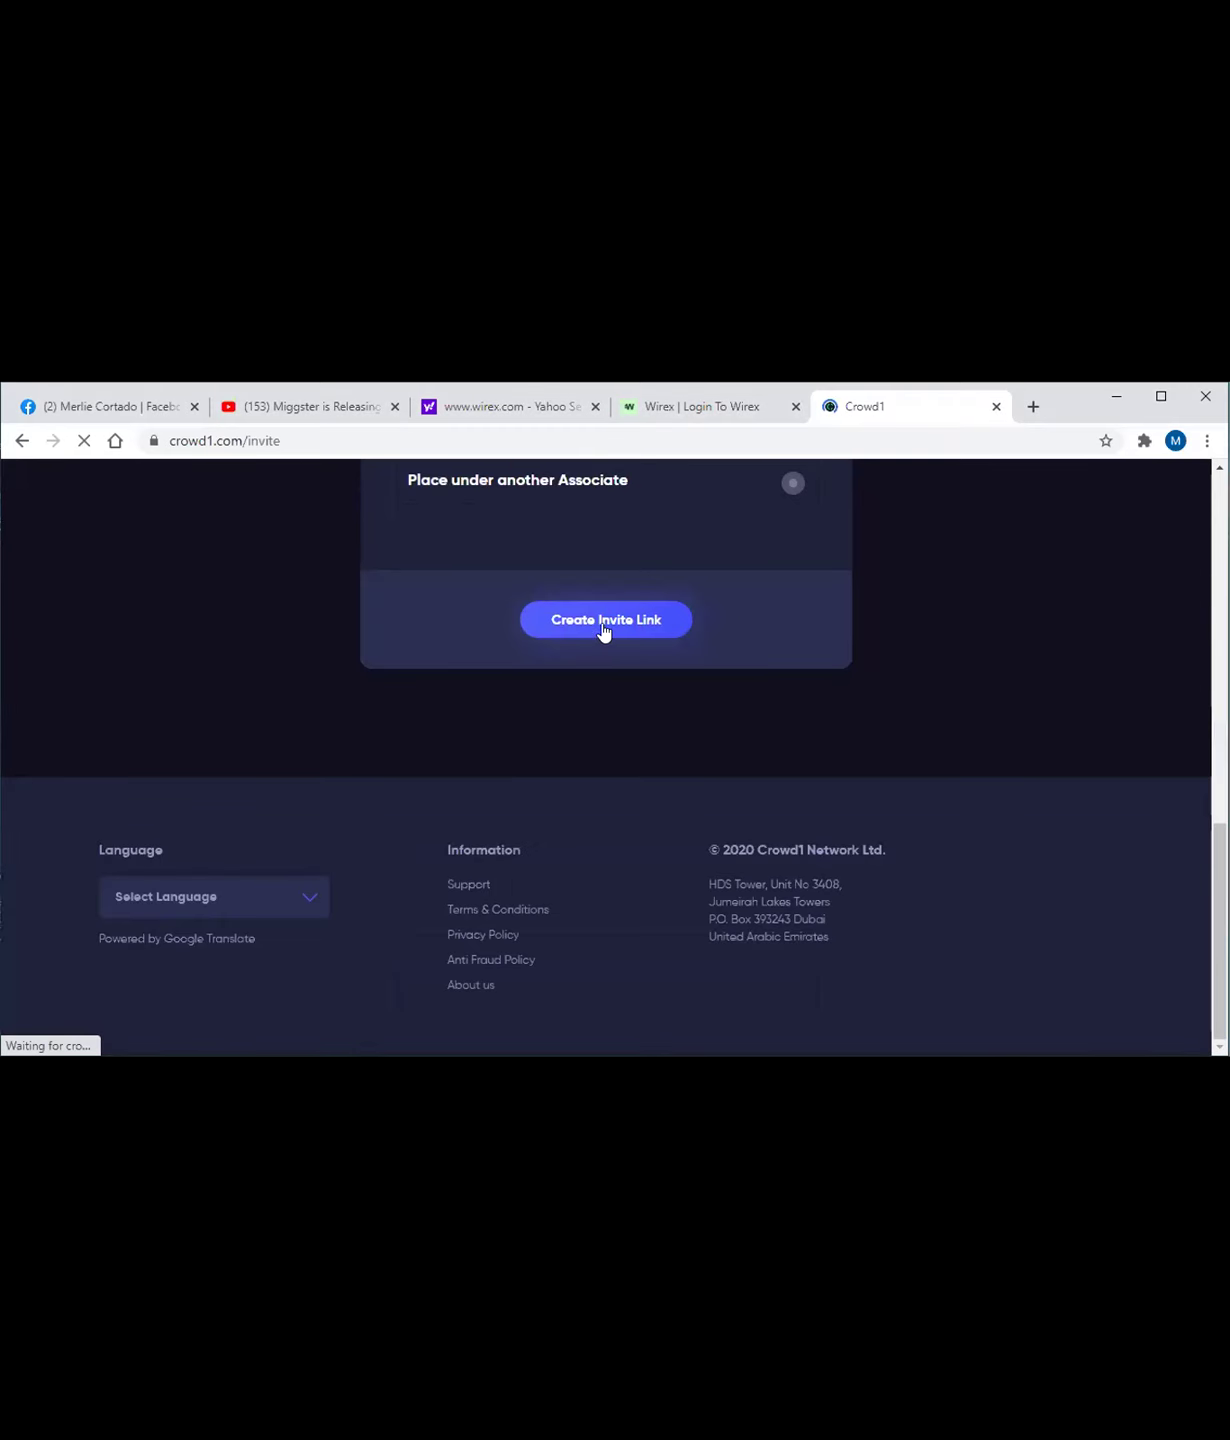
Create the invite link for abc
left_click(592, 634)
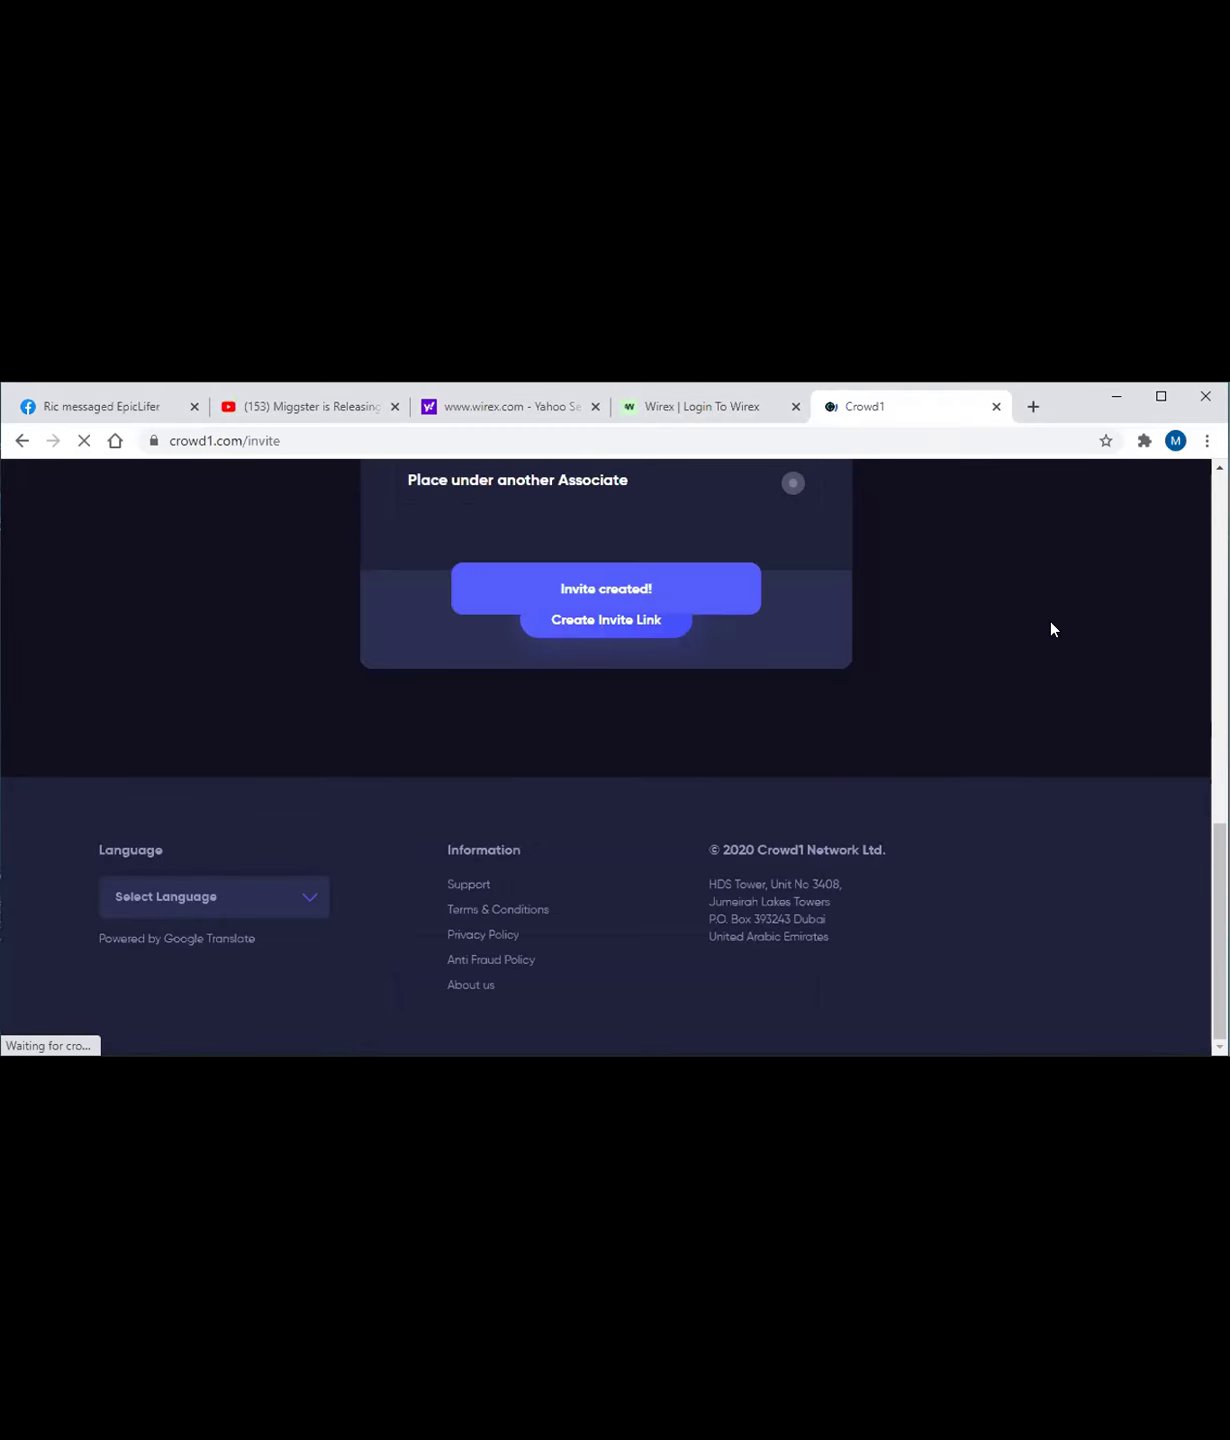
scroll(1050, 628, "down", 3)
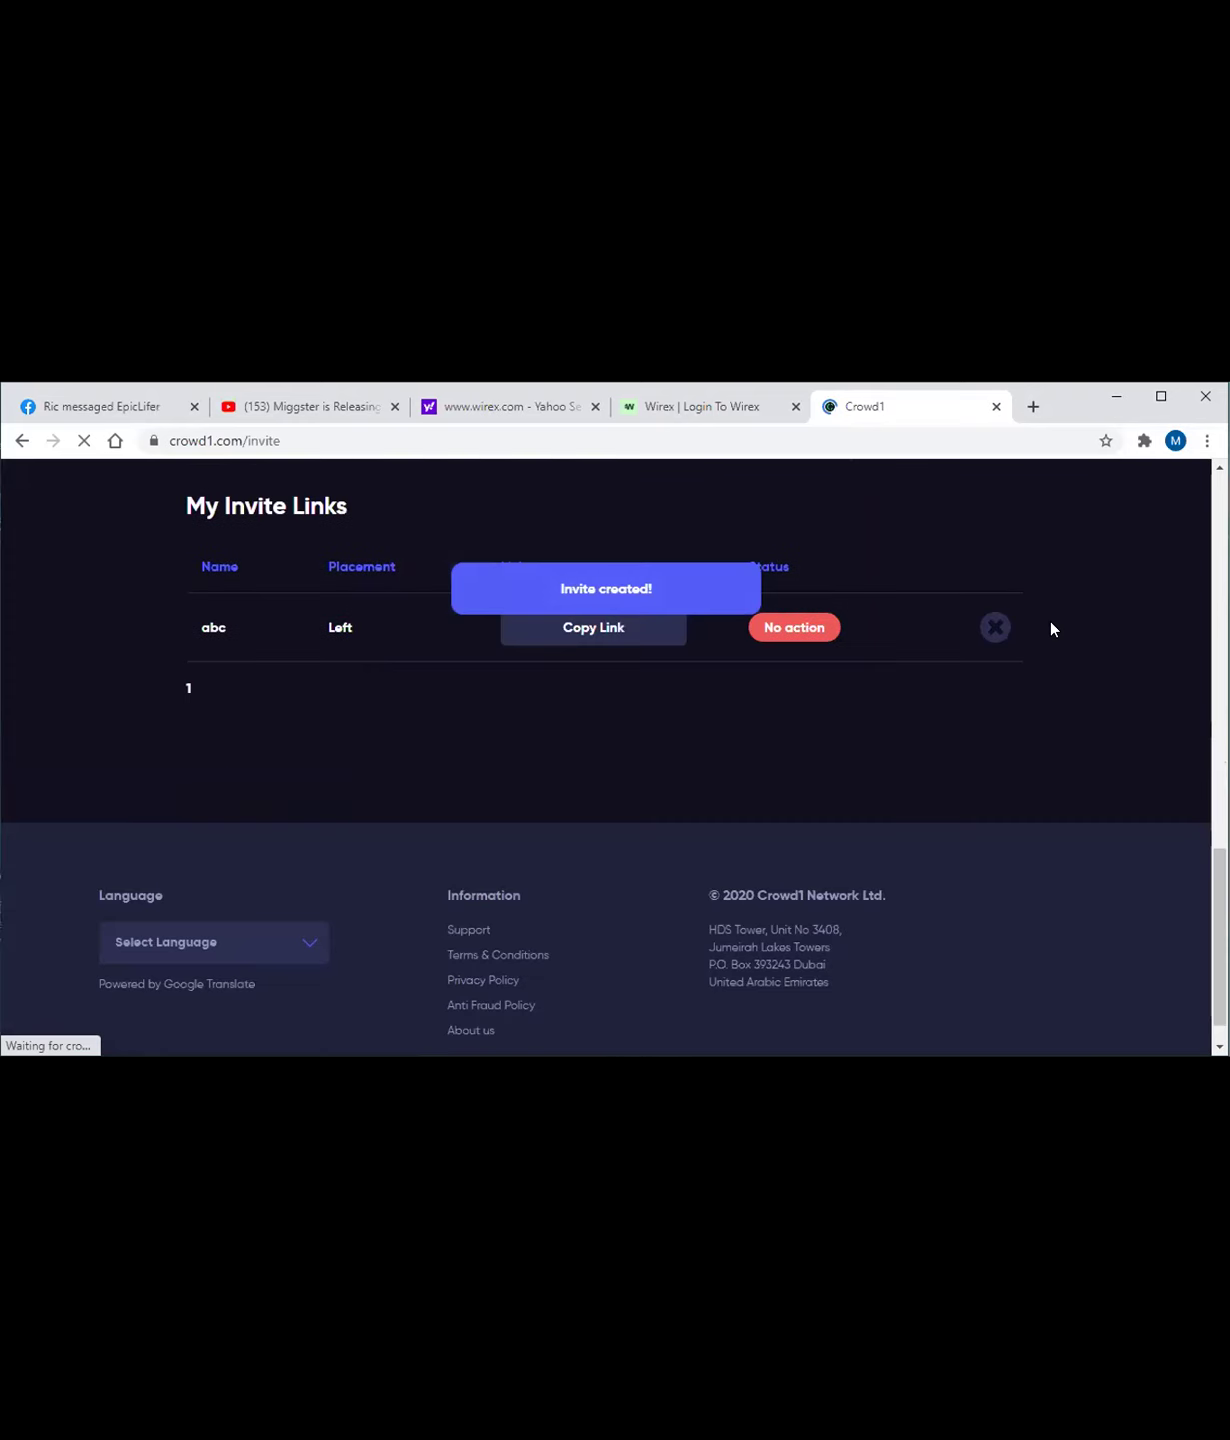
scroll(1023, 601, "up", 5)
scroll(1023, 600, "up", 5)
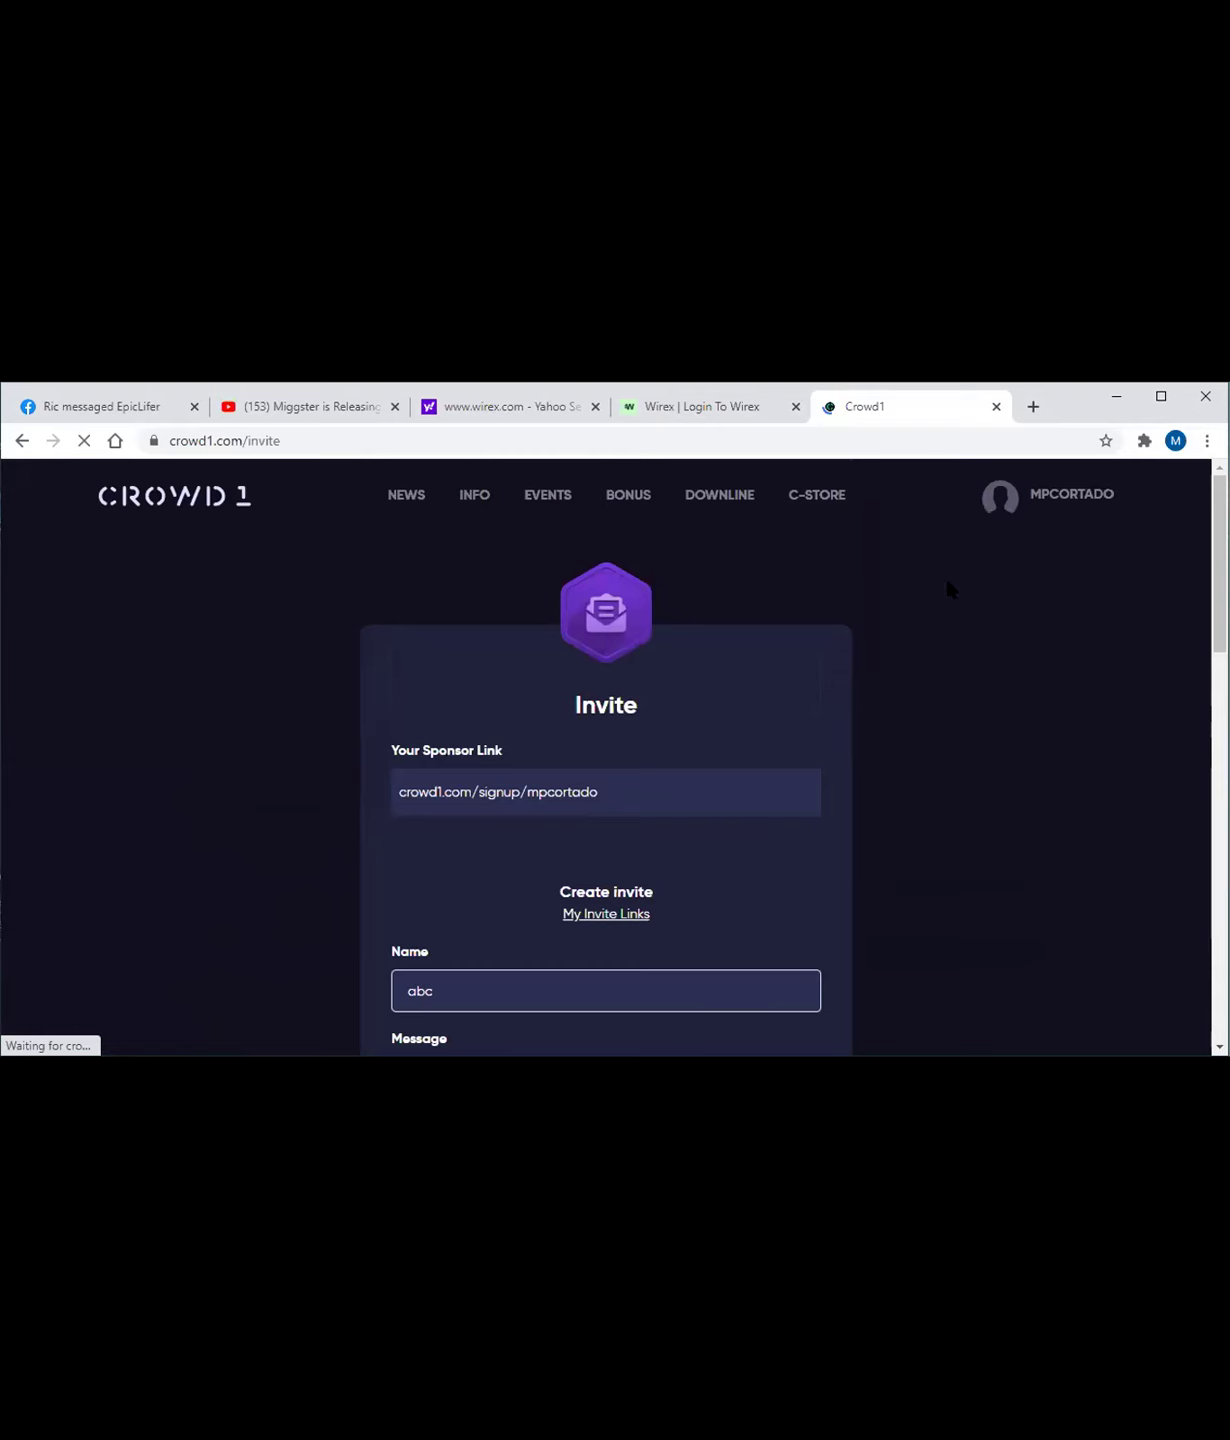
scroll(945, 575, "down", 10)
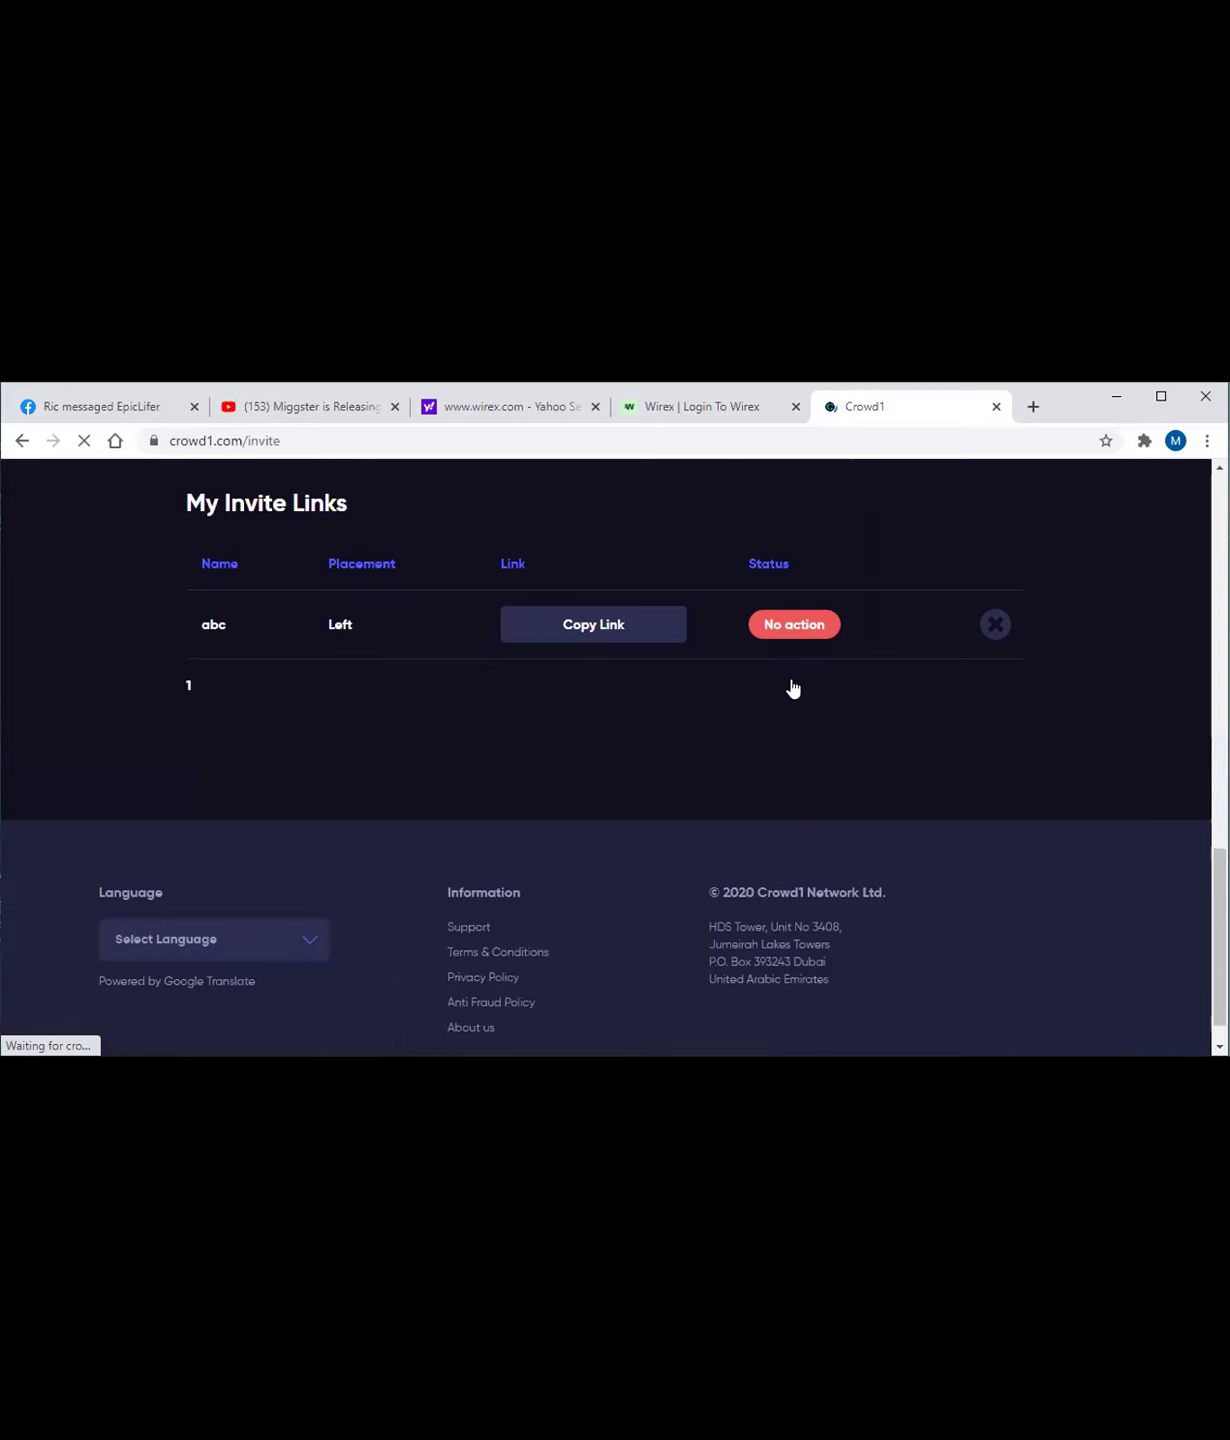
scroll(533, 769, "up", 10)
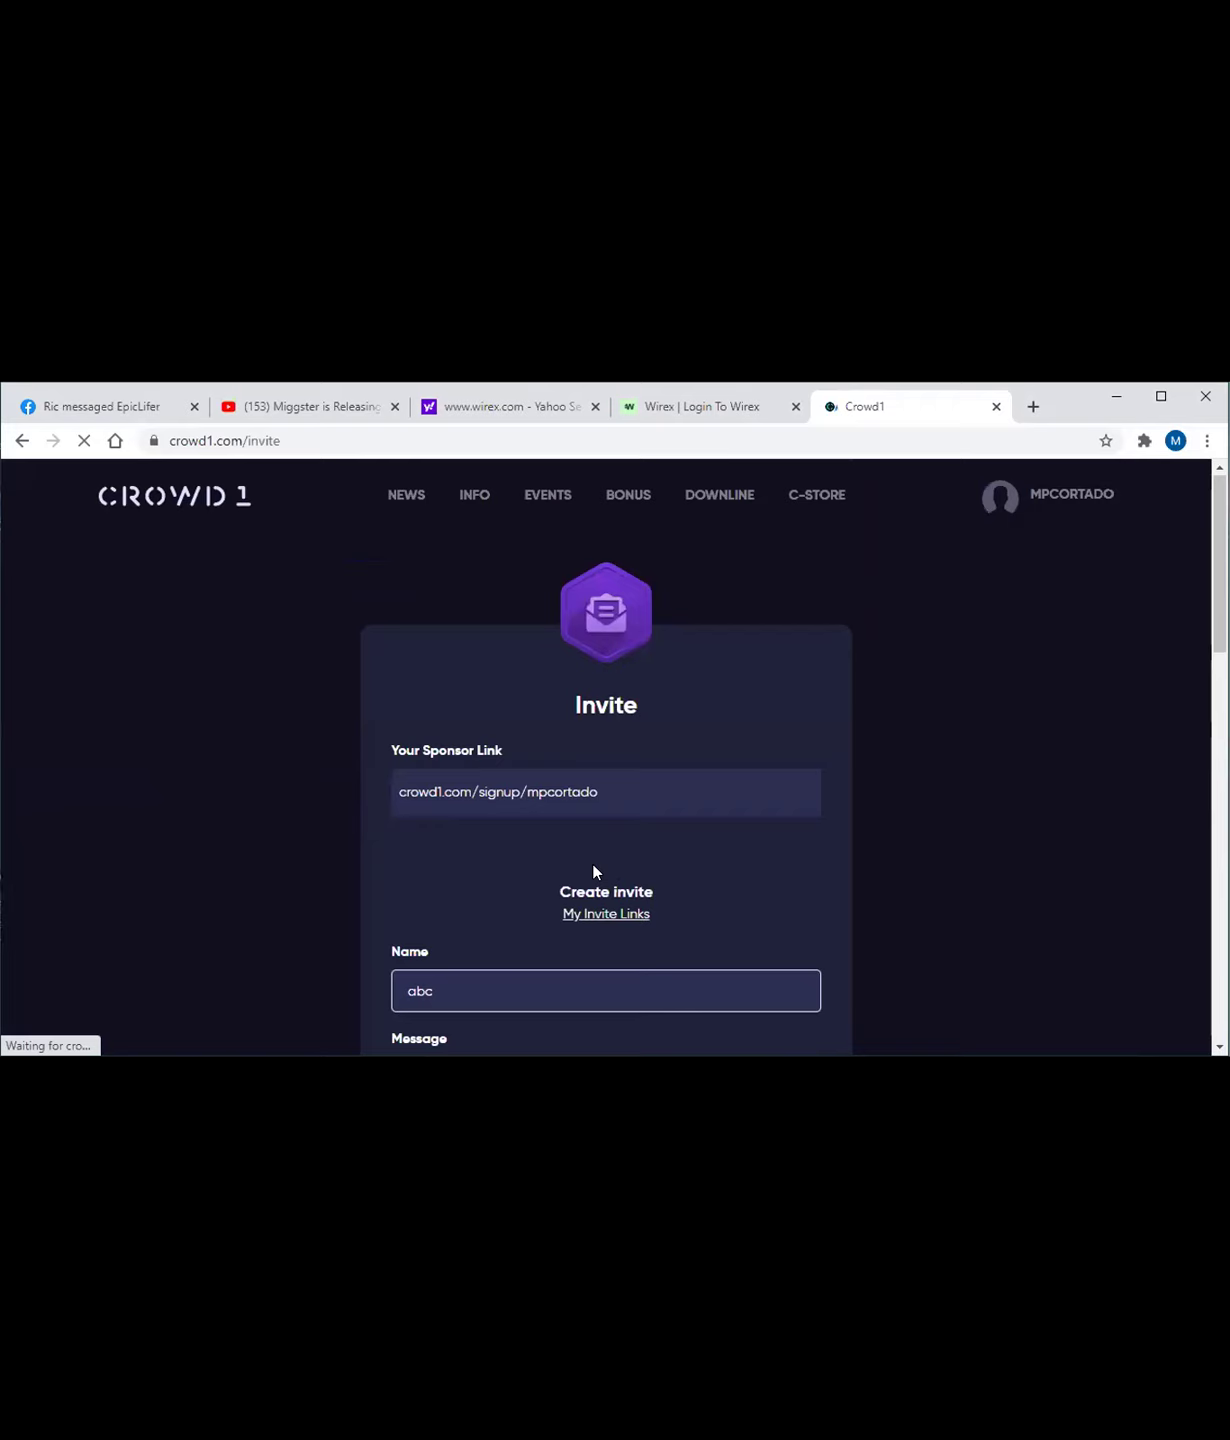
scroll(593, 872, "down", 2)
Copy the abc invite link from the My Invite Links table
left_click(584, 796)
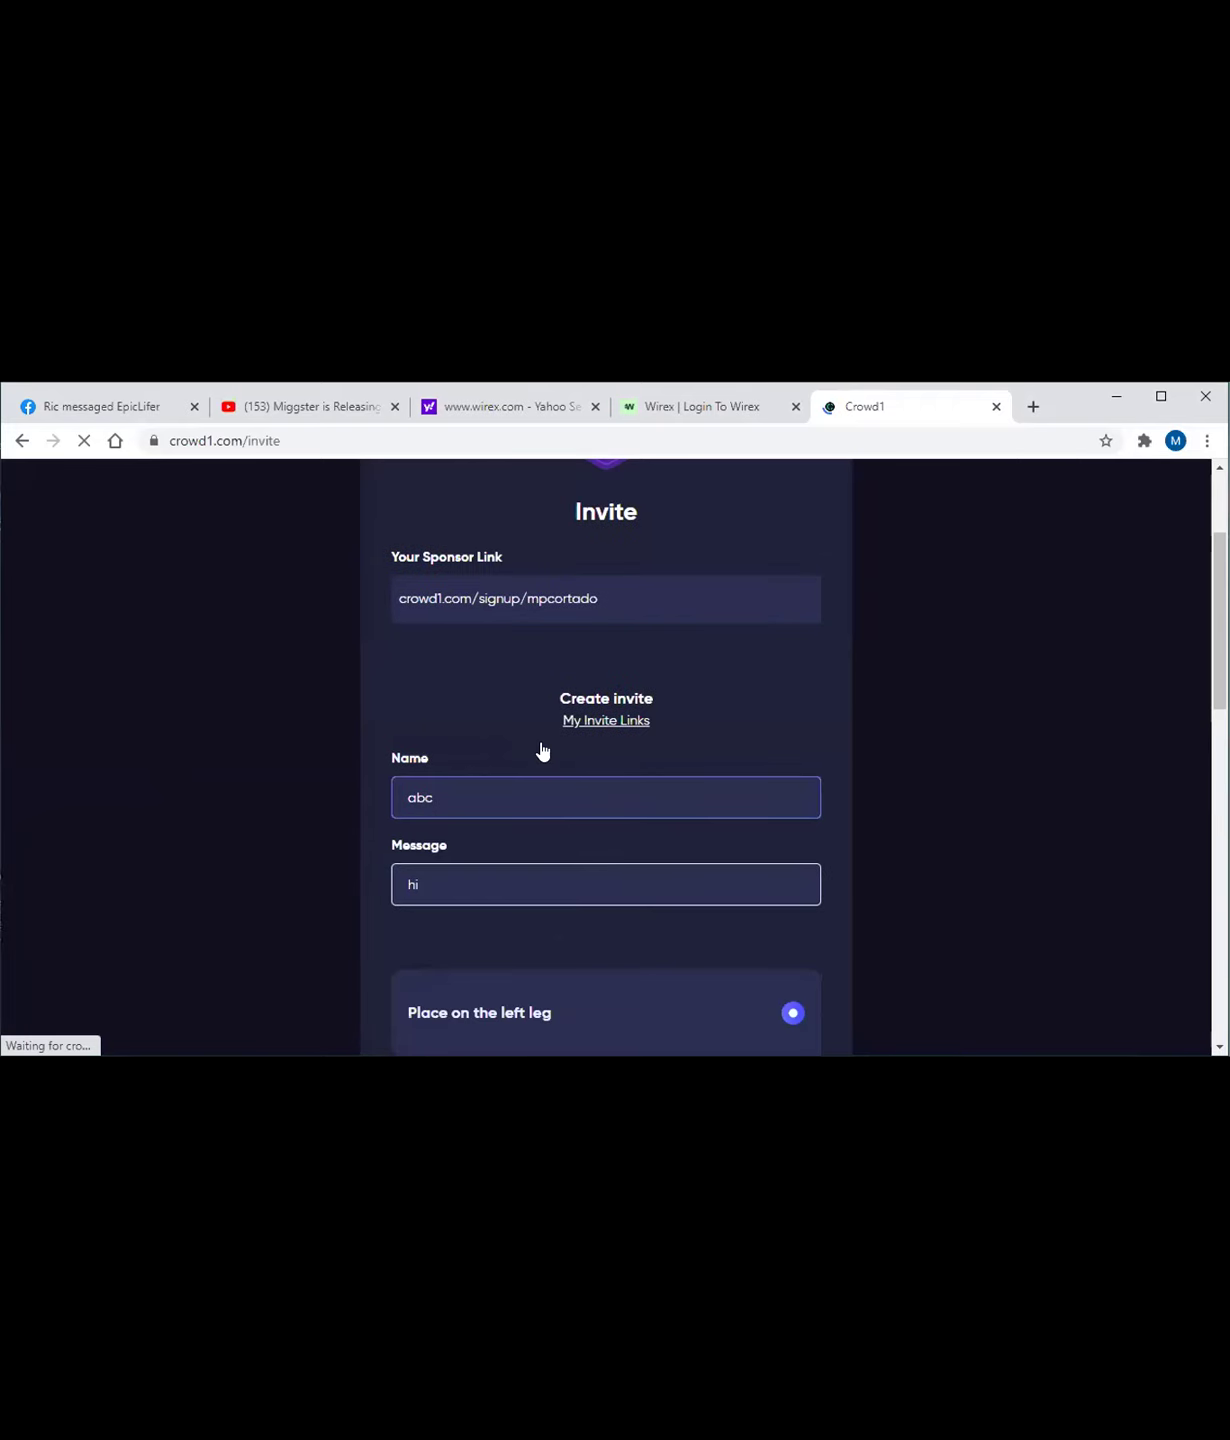
scroll(562, 644, "down", 3)
scroll(584, 829, "down", 6)
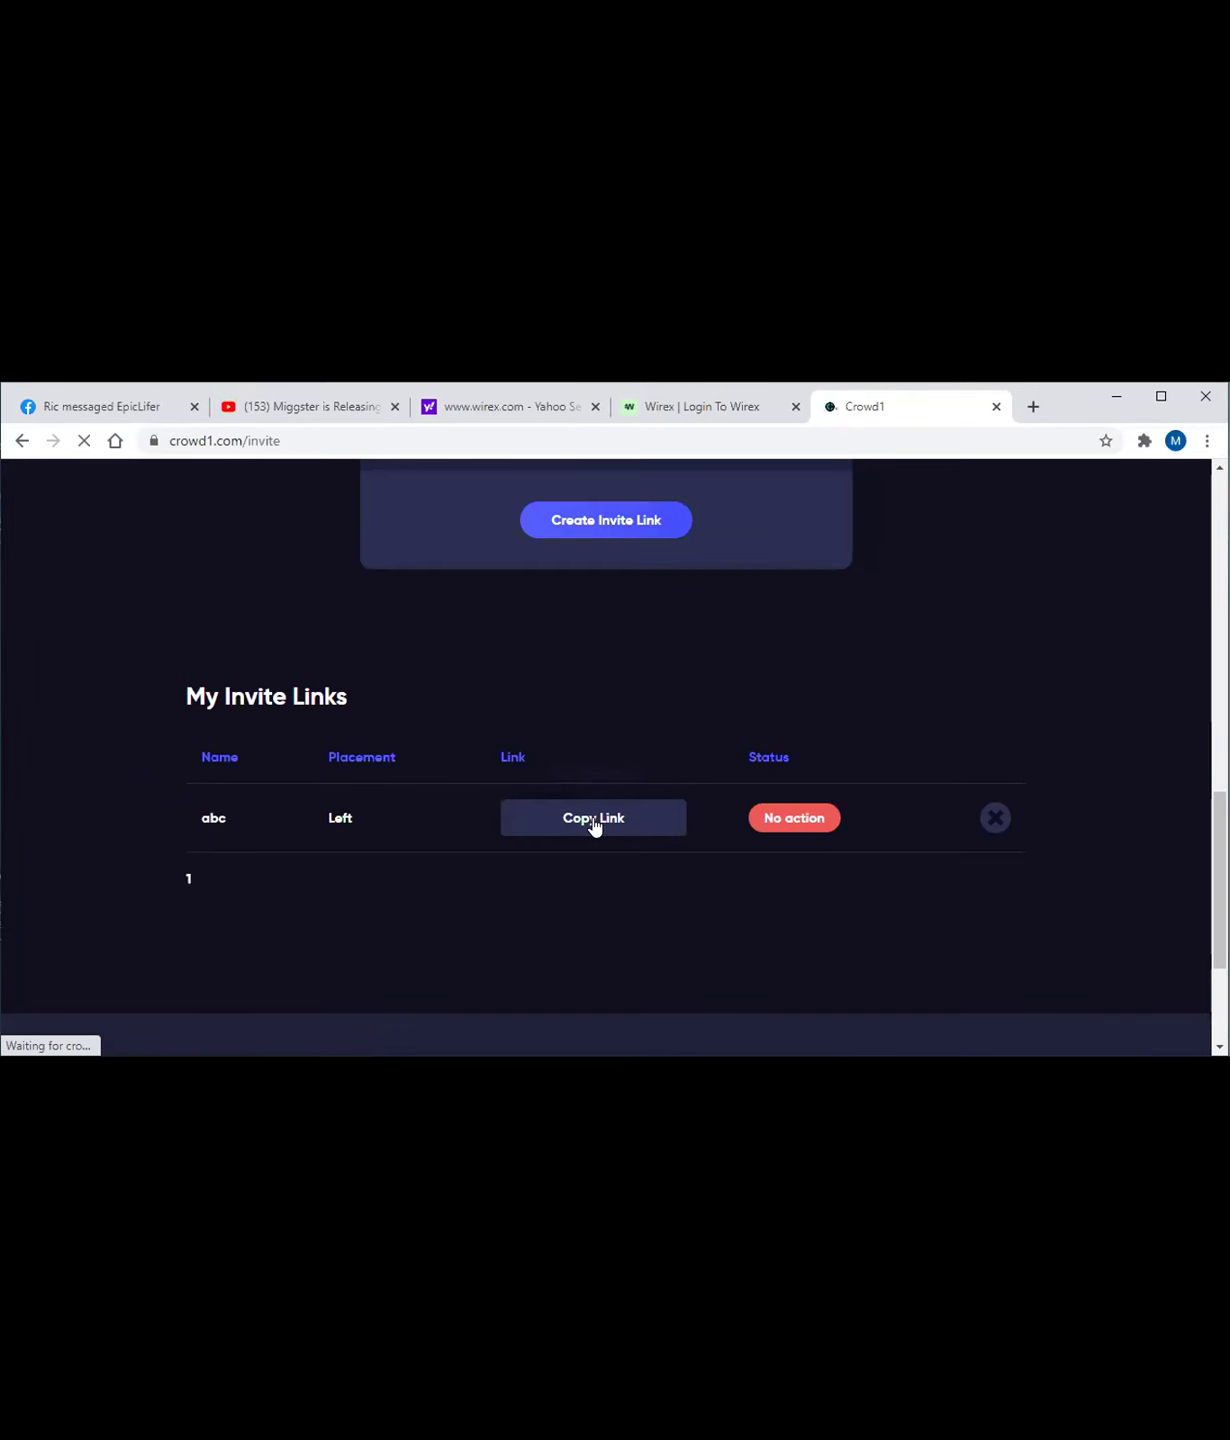
left_click(594, 824)
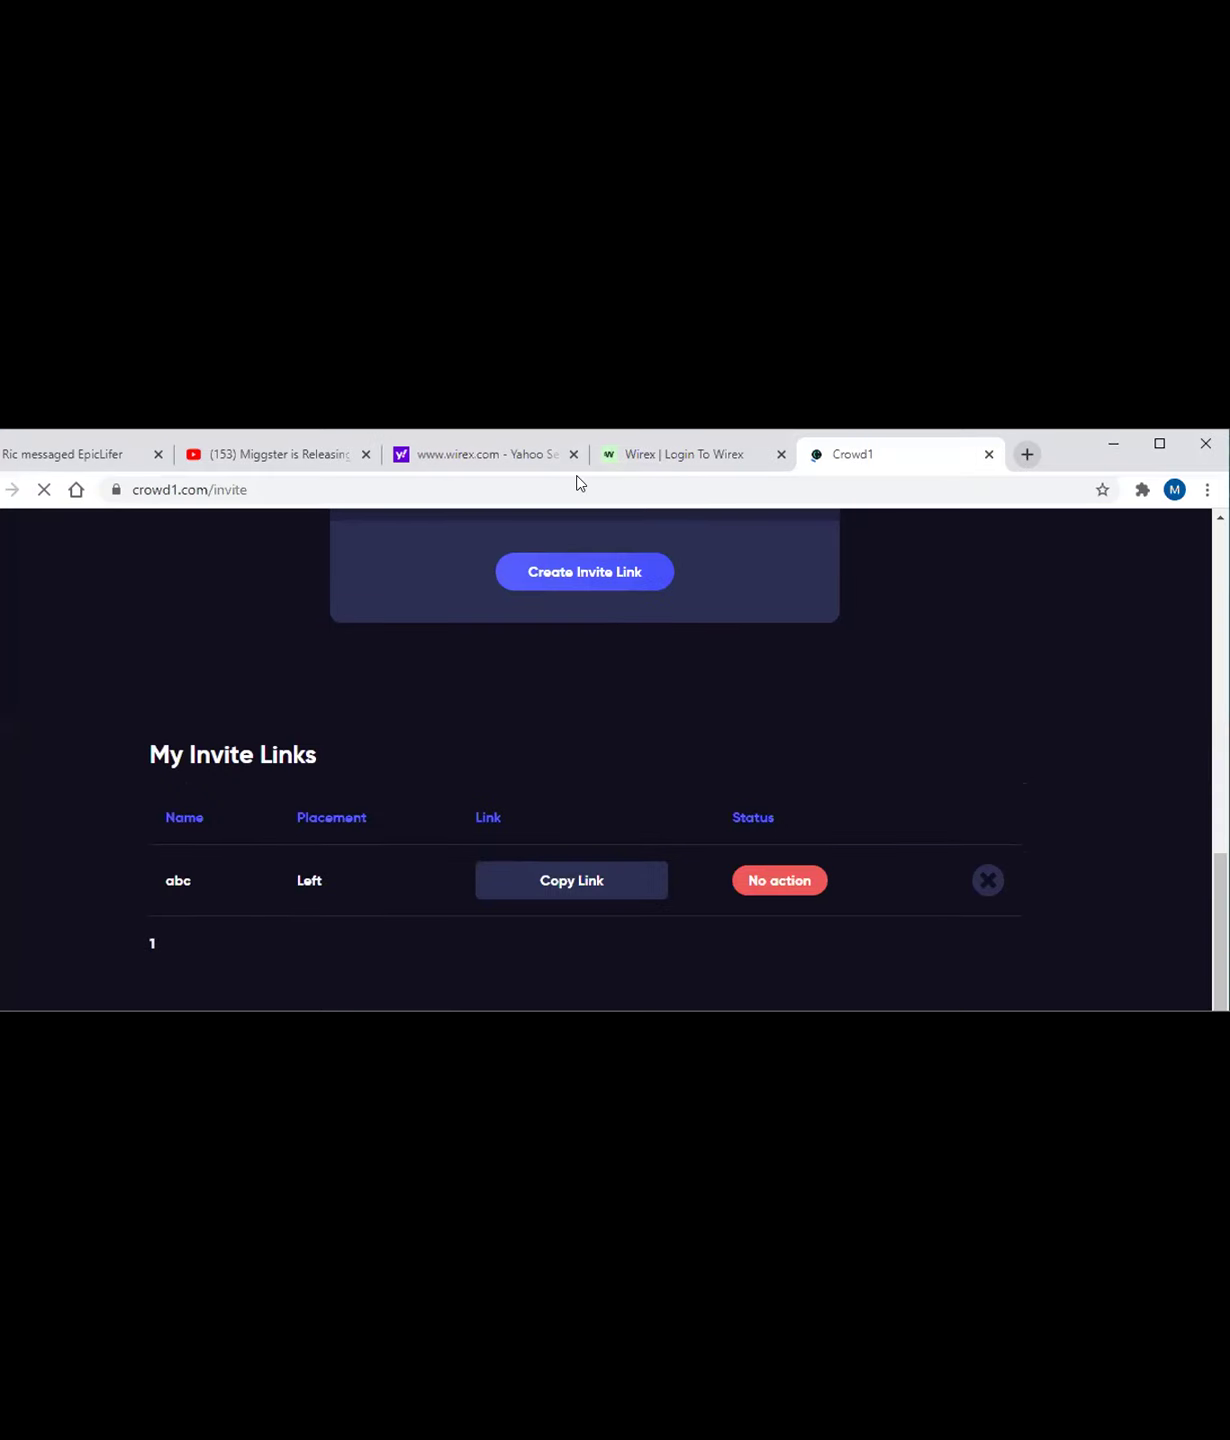
Load the copied abc invite link in a new Chrome tab
key("ctrl+t")
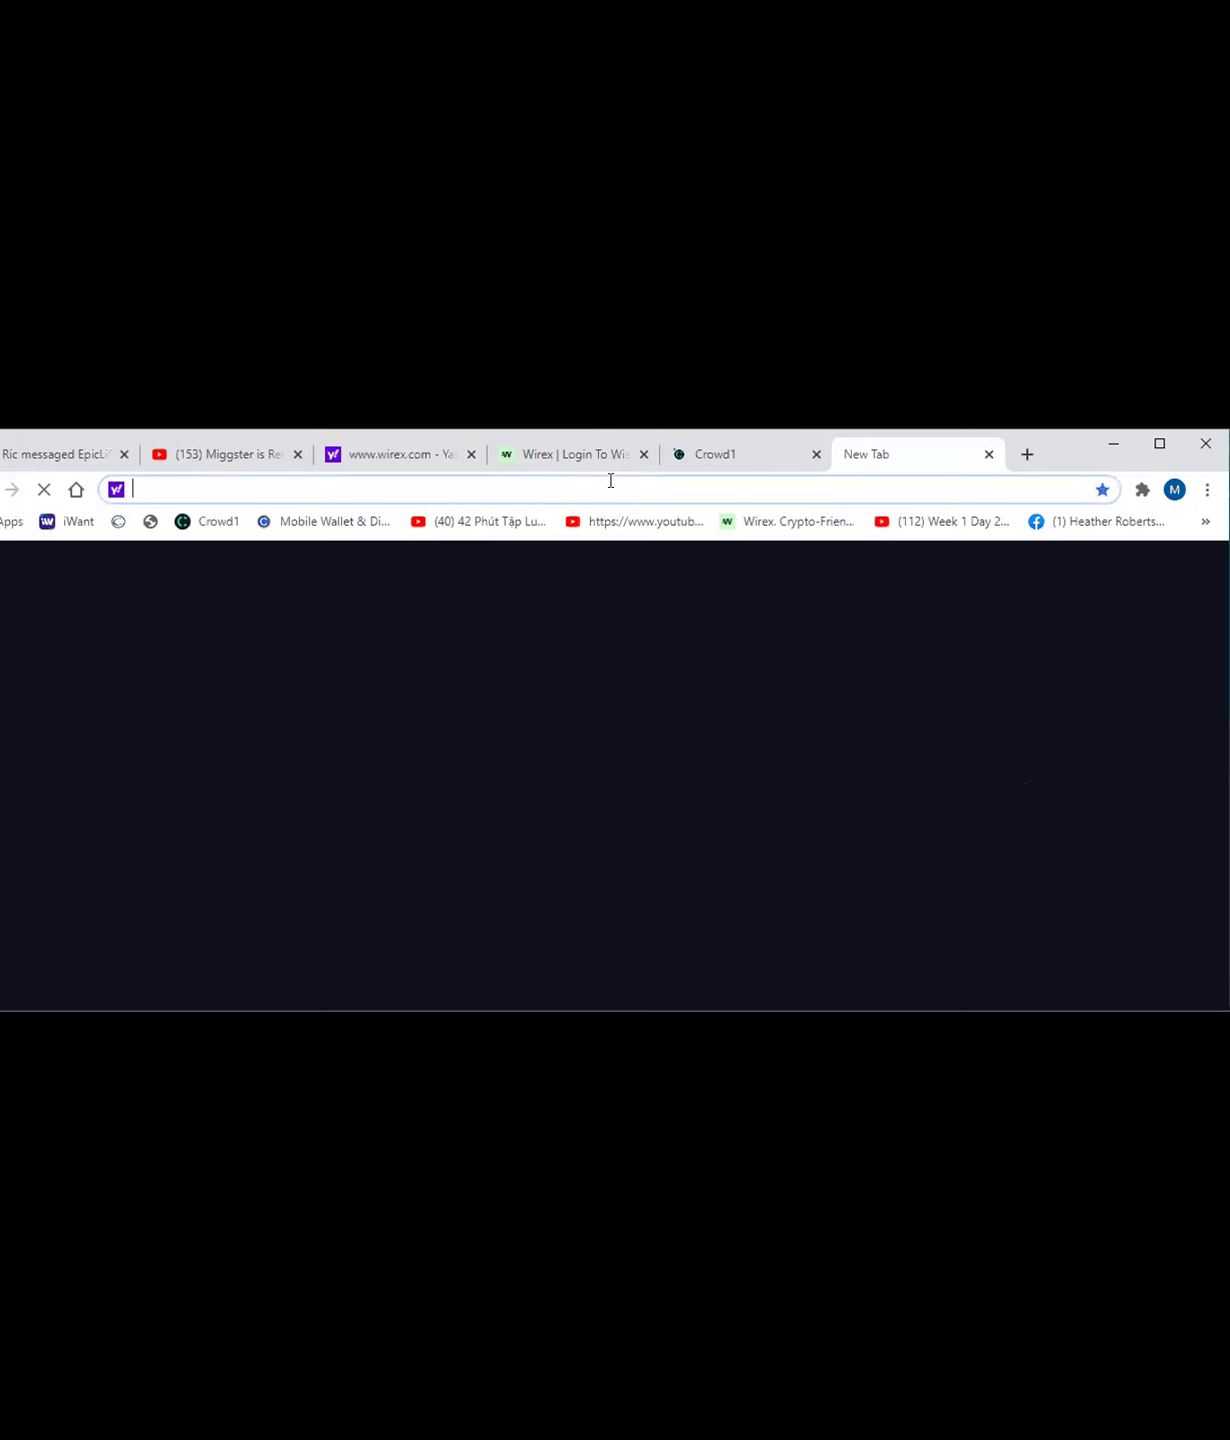
key("ctrl+v")
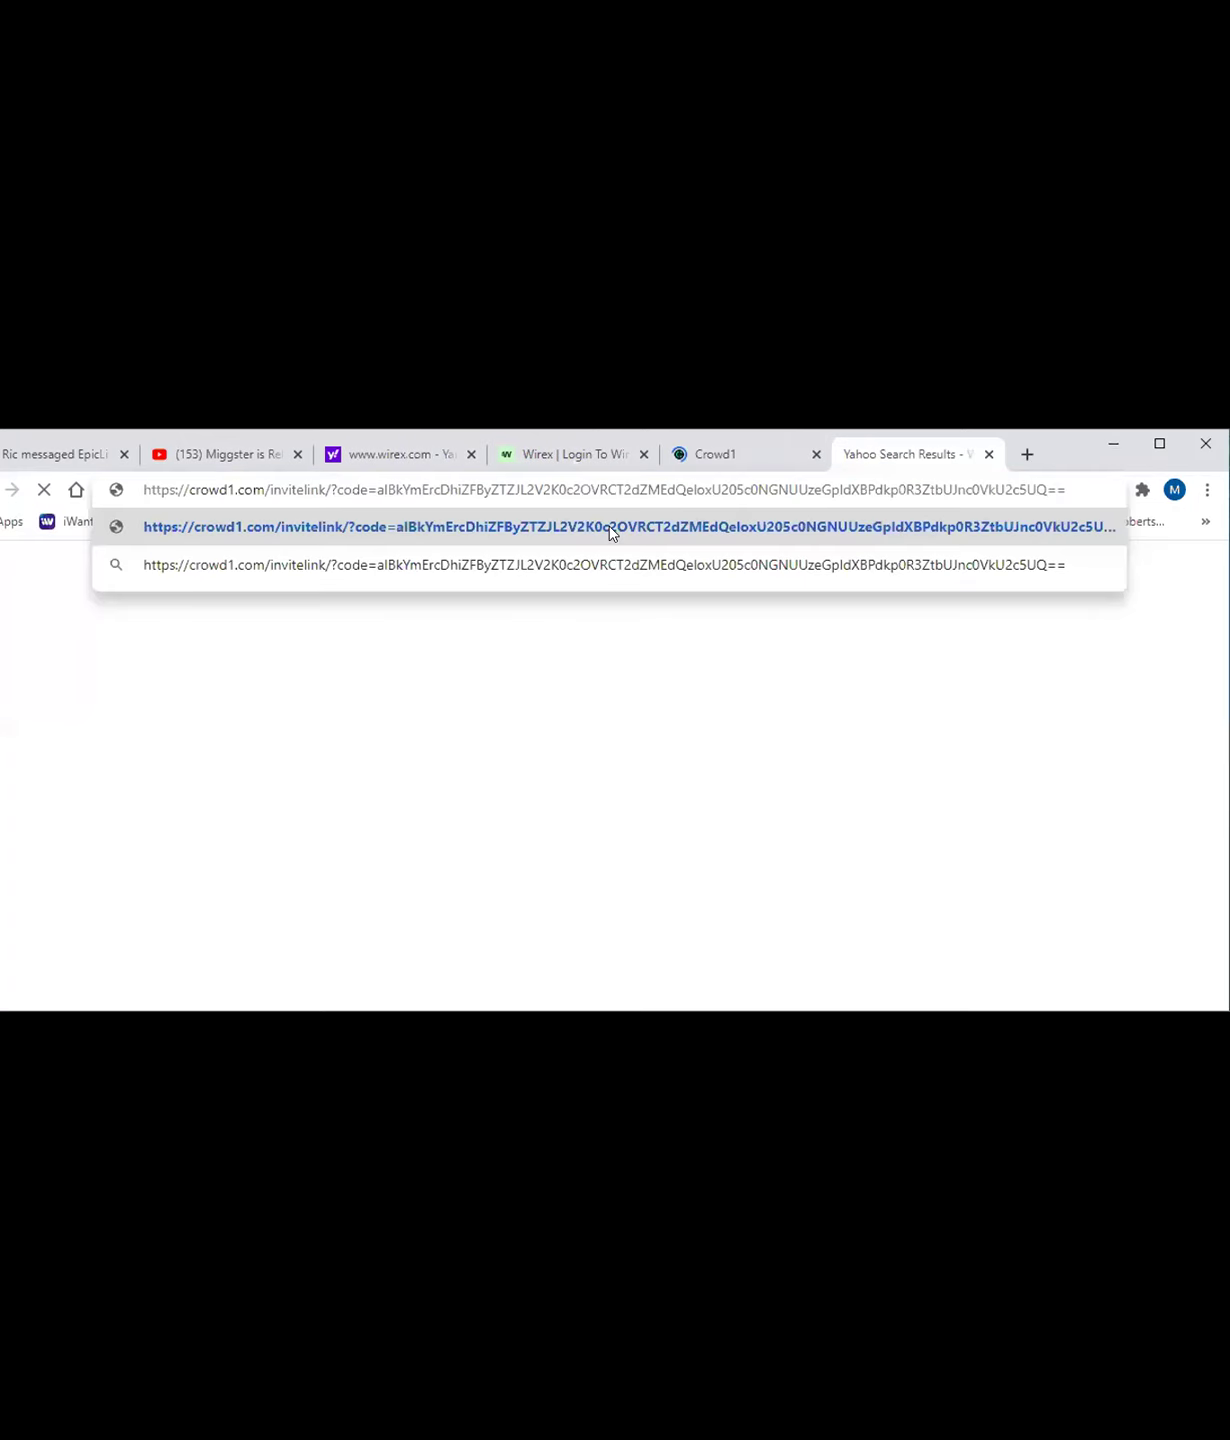
key("Return")
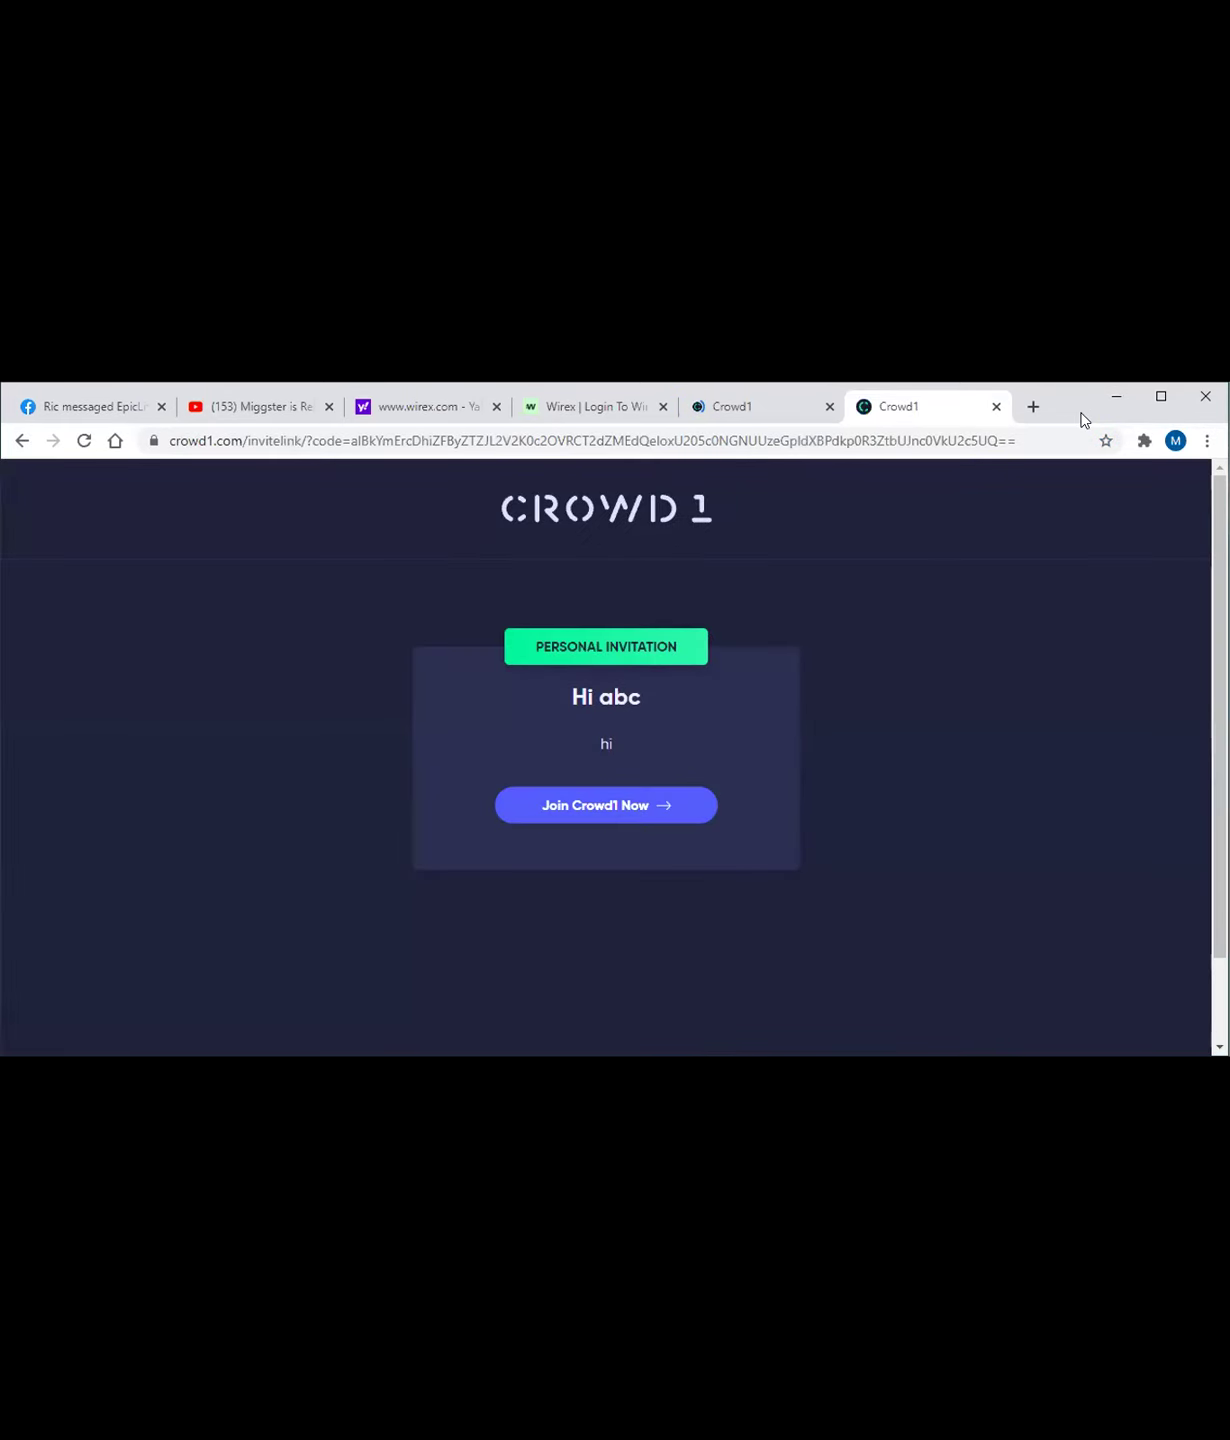
Join Crowd1 from the invitation and tick both consent checkboxes on the Sign Up form
left_click(604, 820)
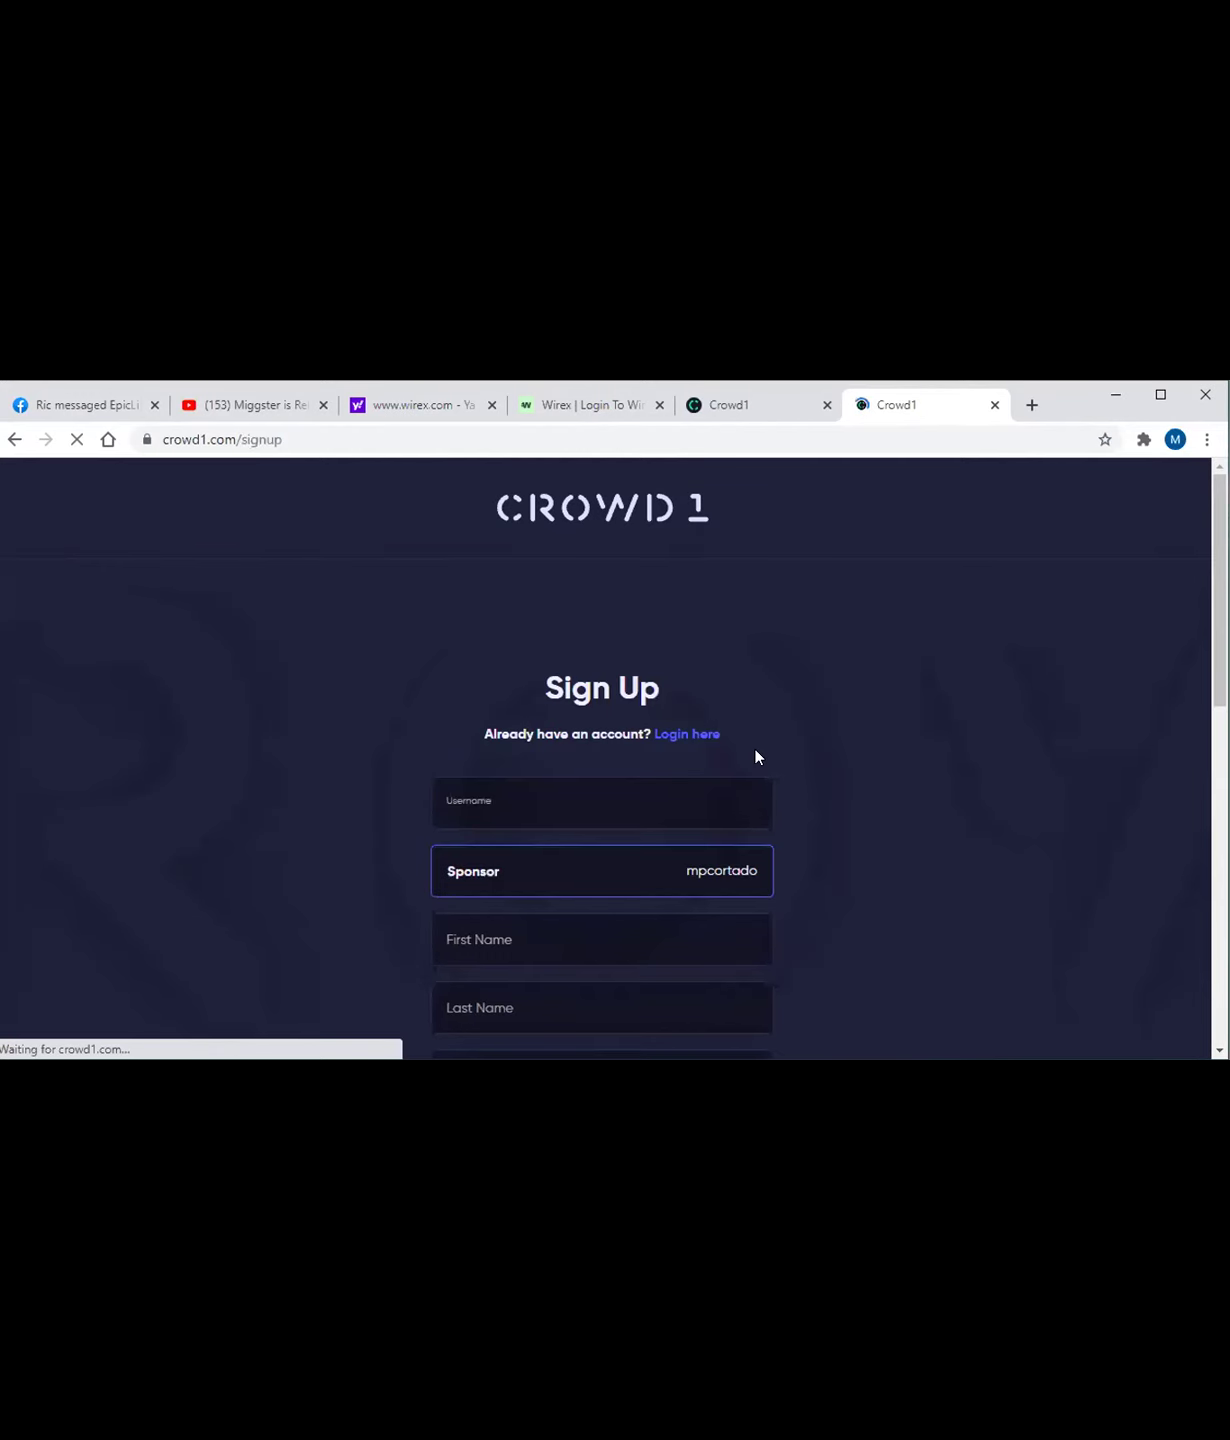
scroll(978, 716, "down", 5)
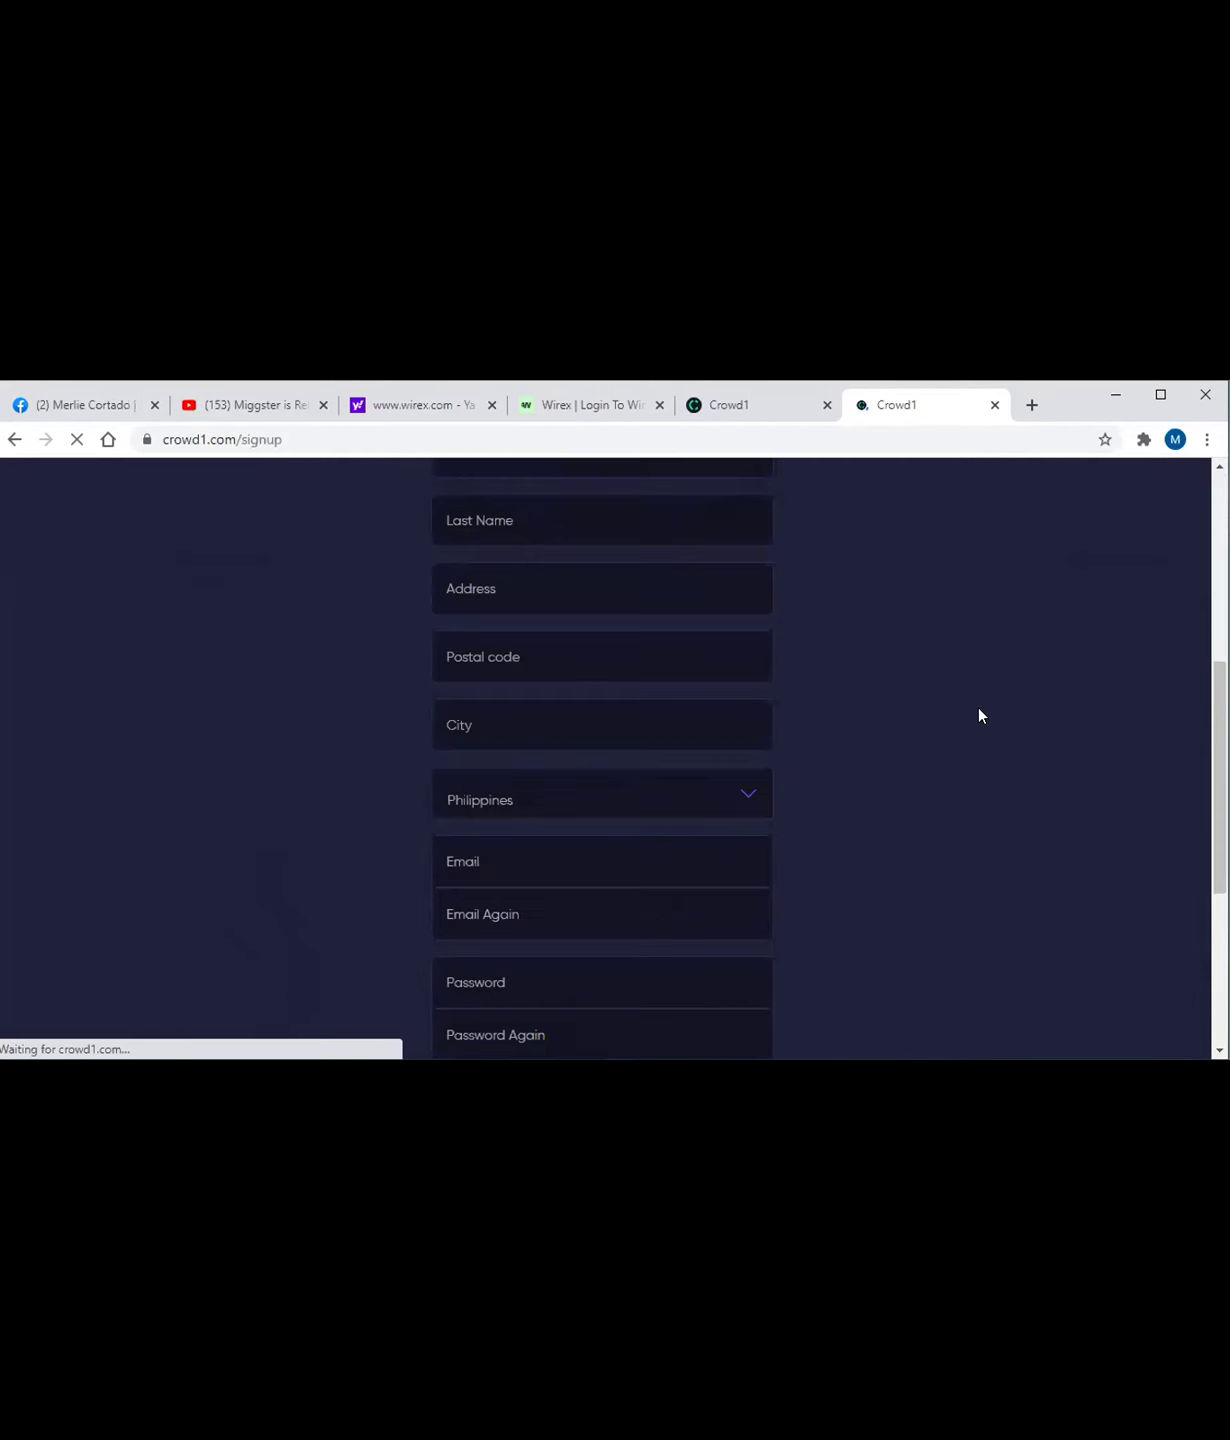
scroll(645, 809, "up", 5)
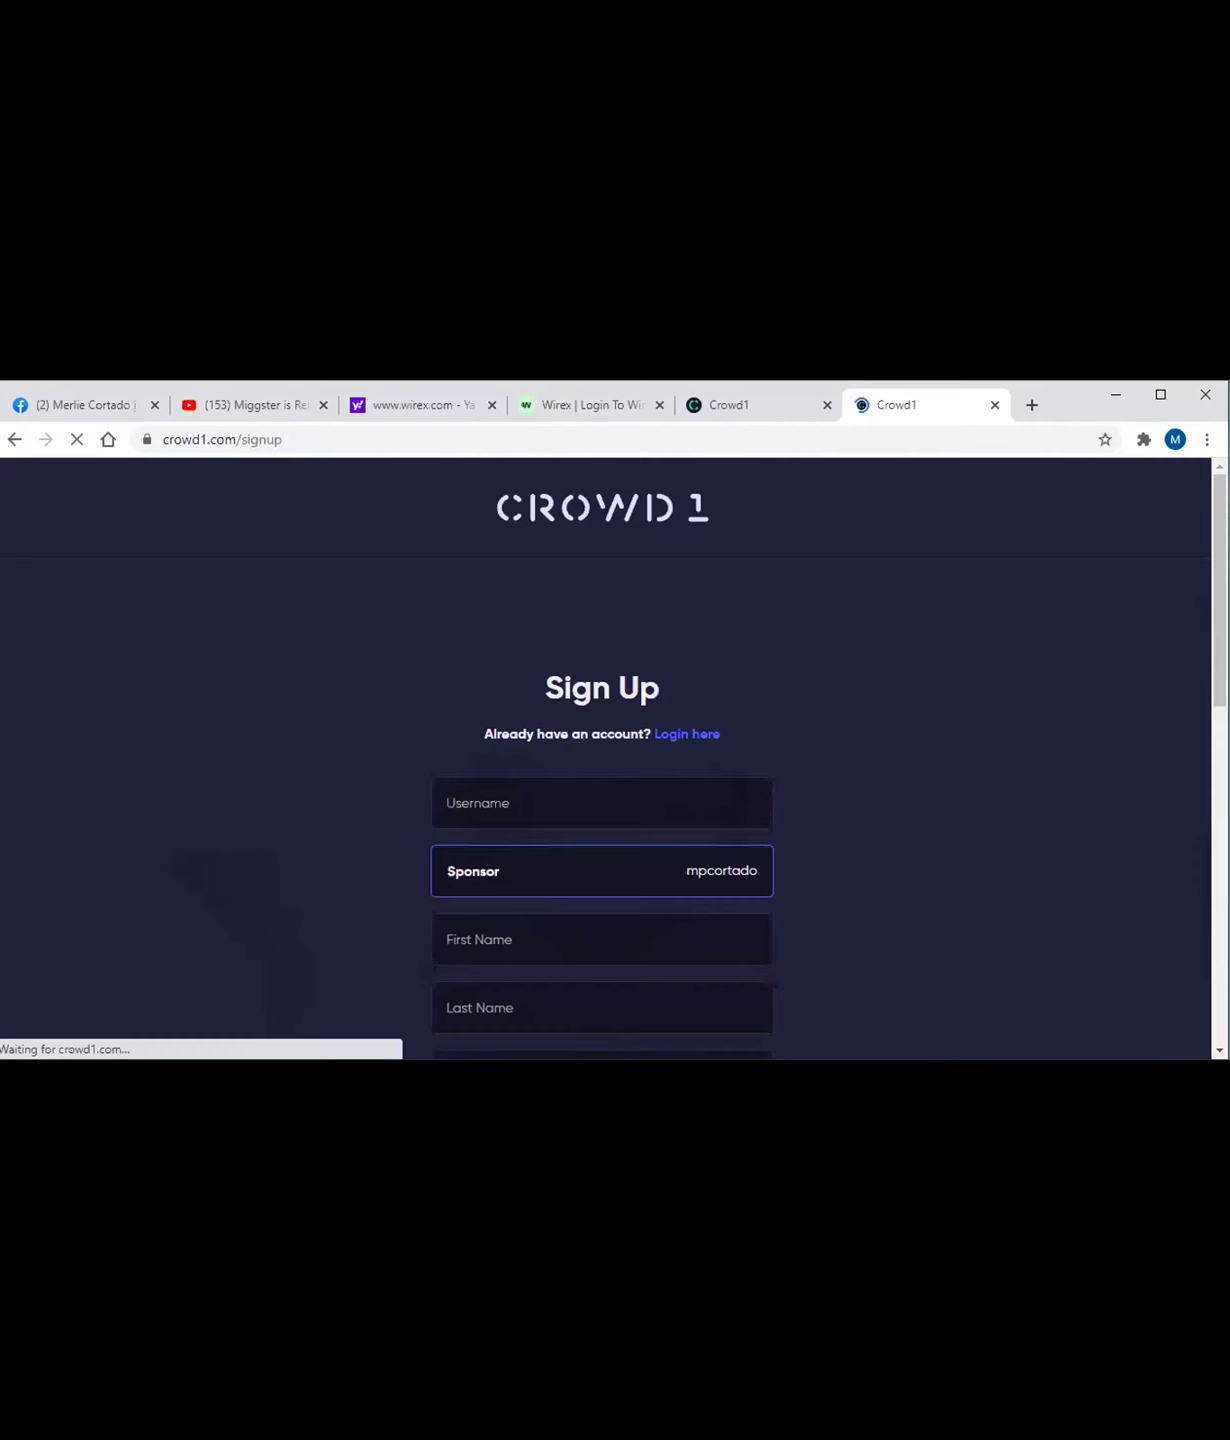
left_click(600, 803)
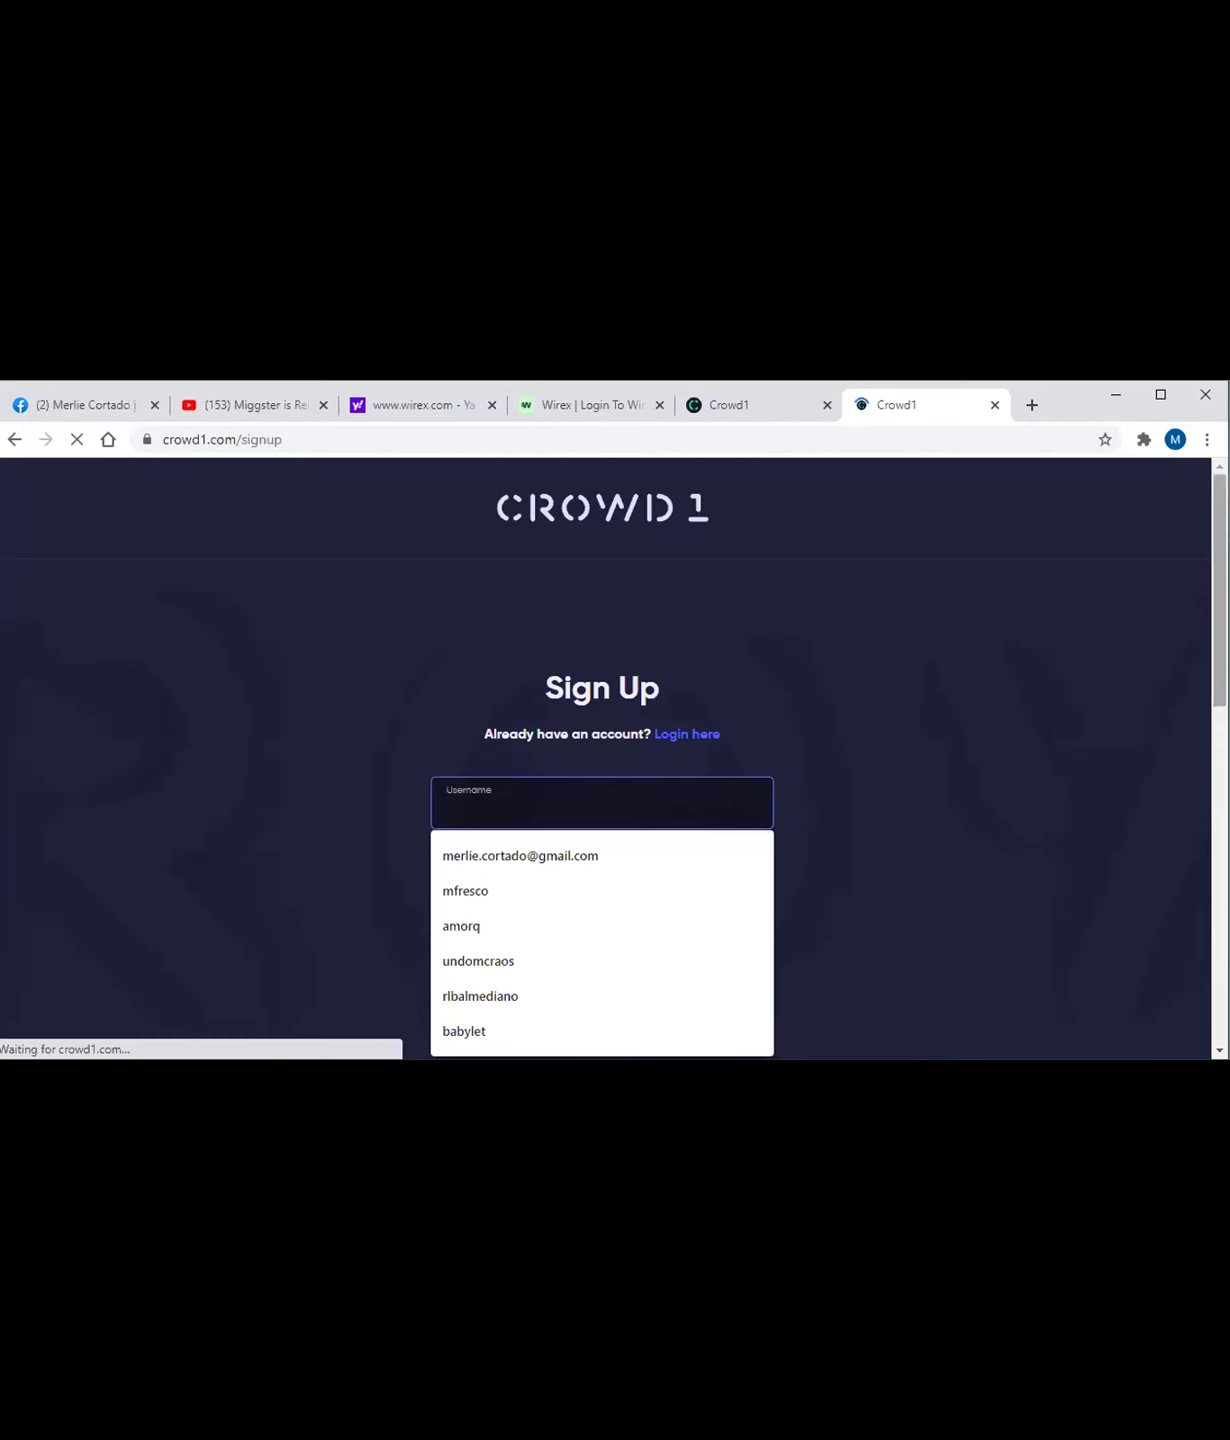
scroll(1190, 963, "down", 10)
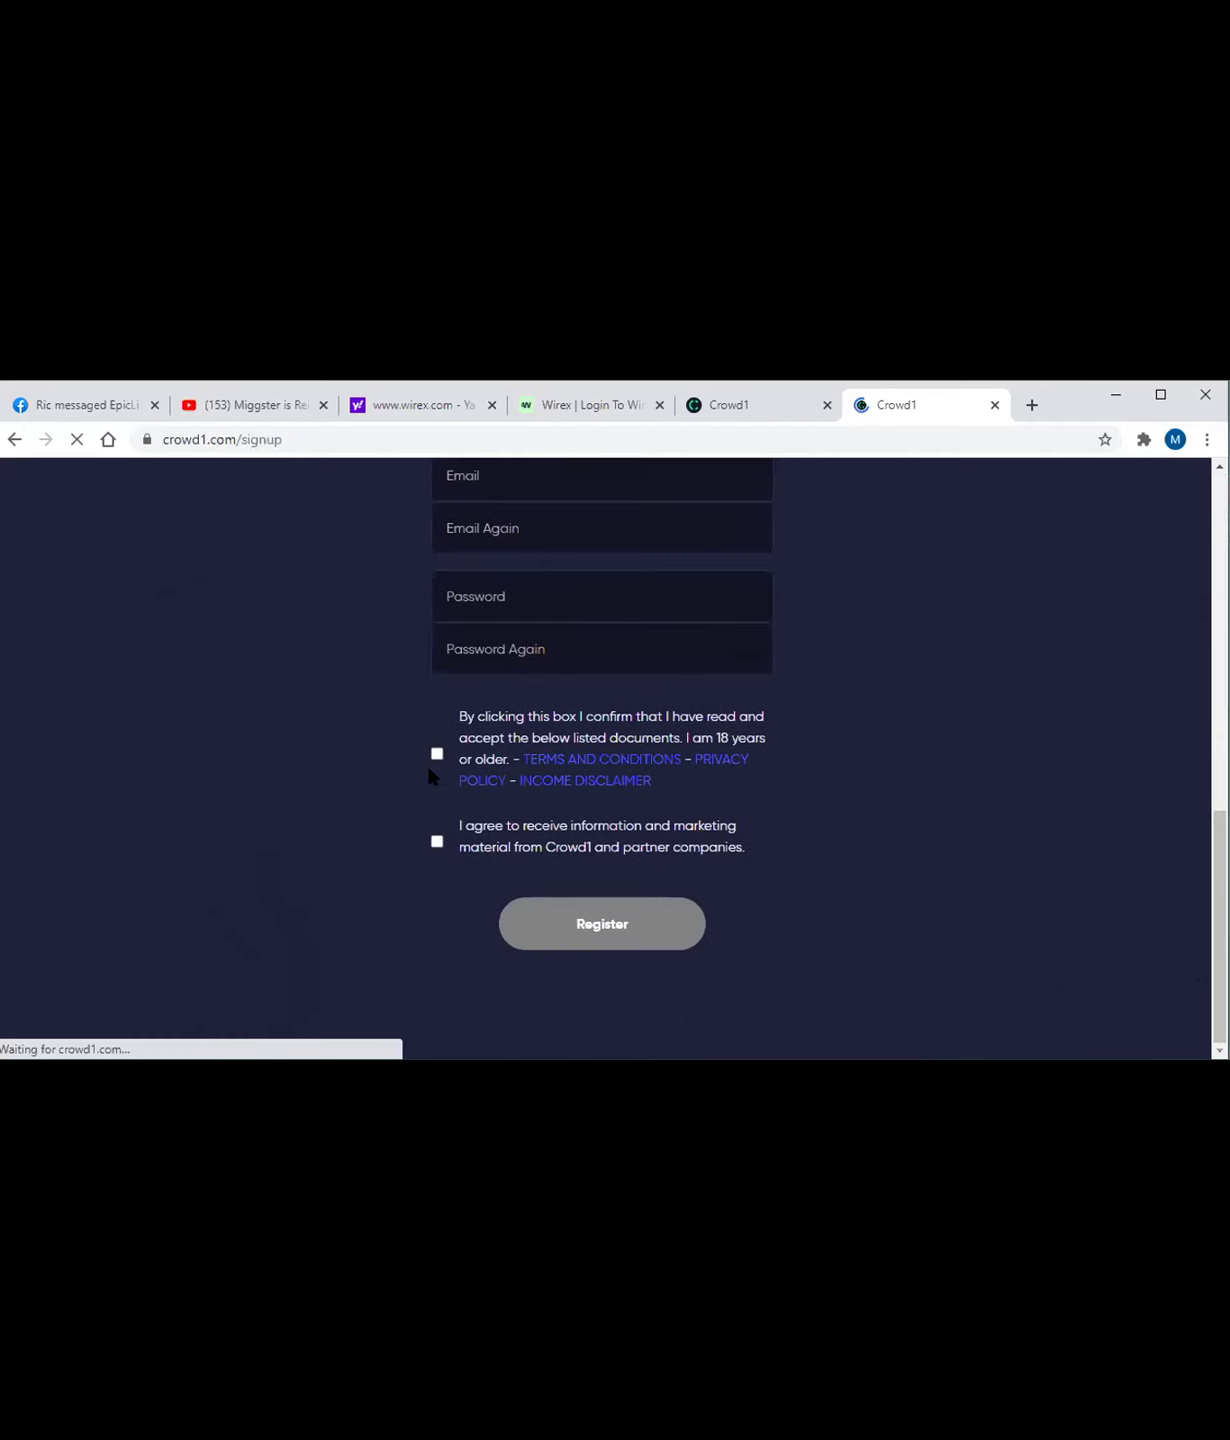
left_click(436, 842)
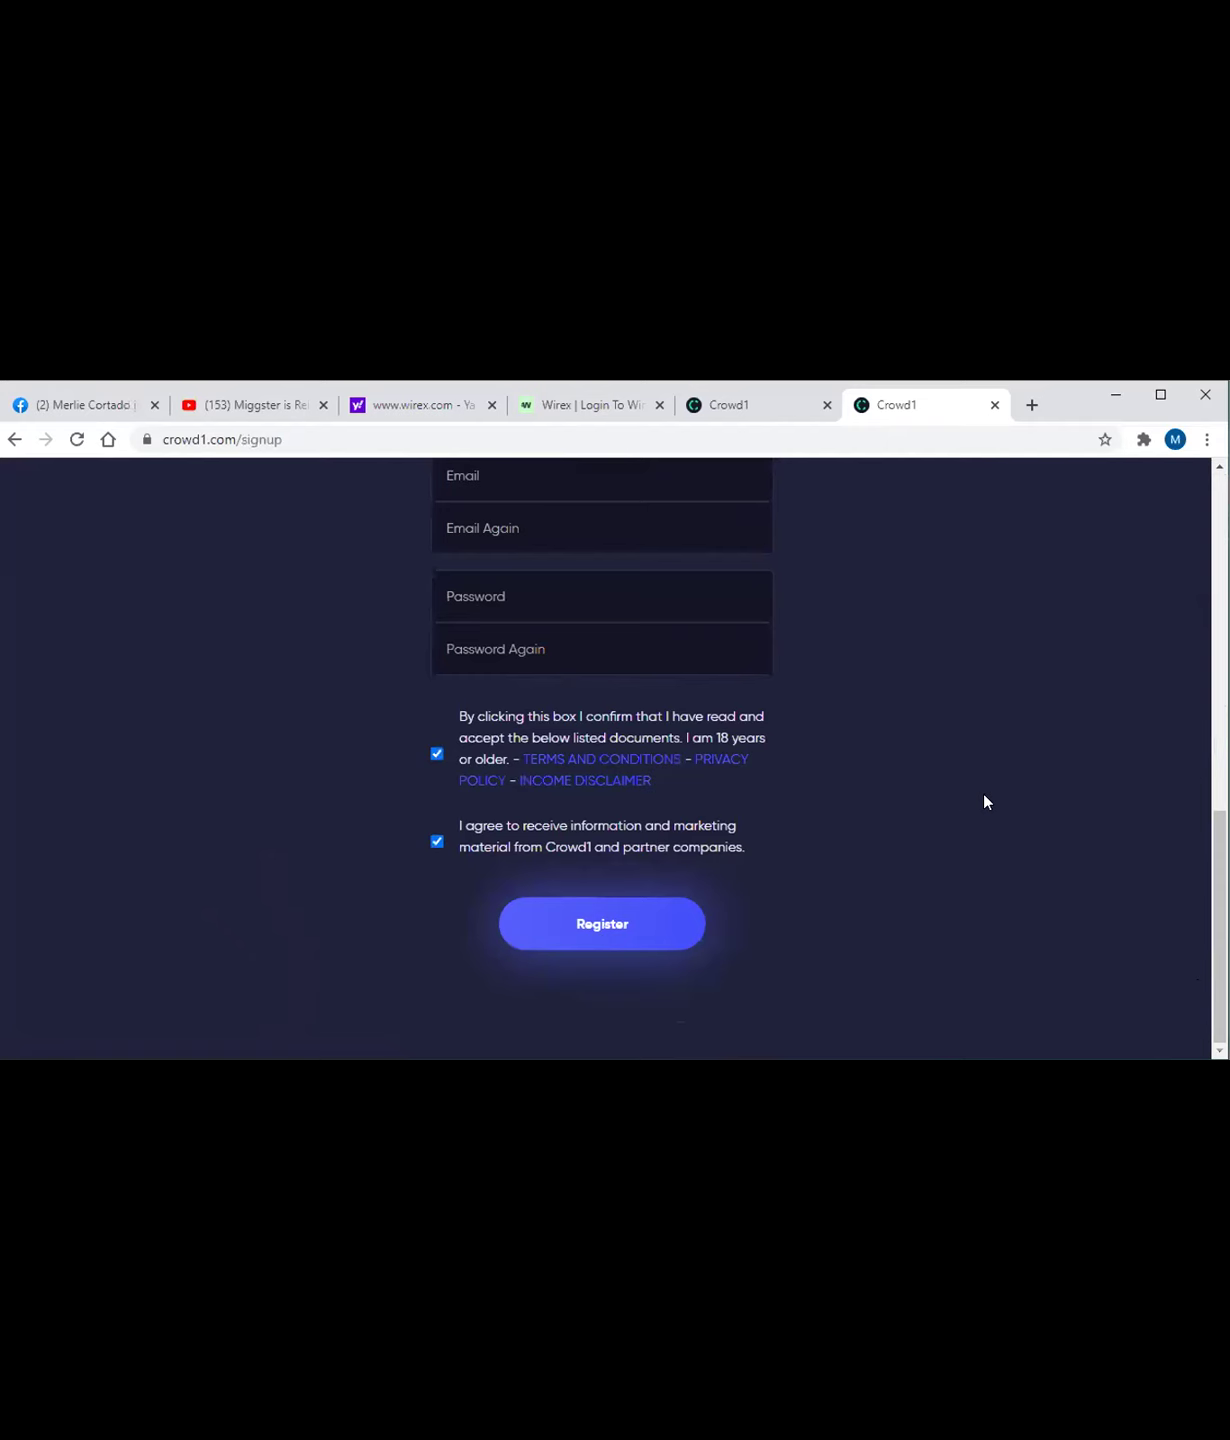
scroll(641, 698, "up", 10)
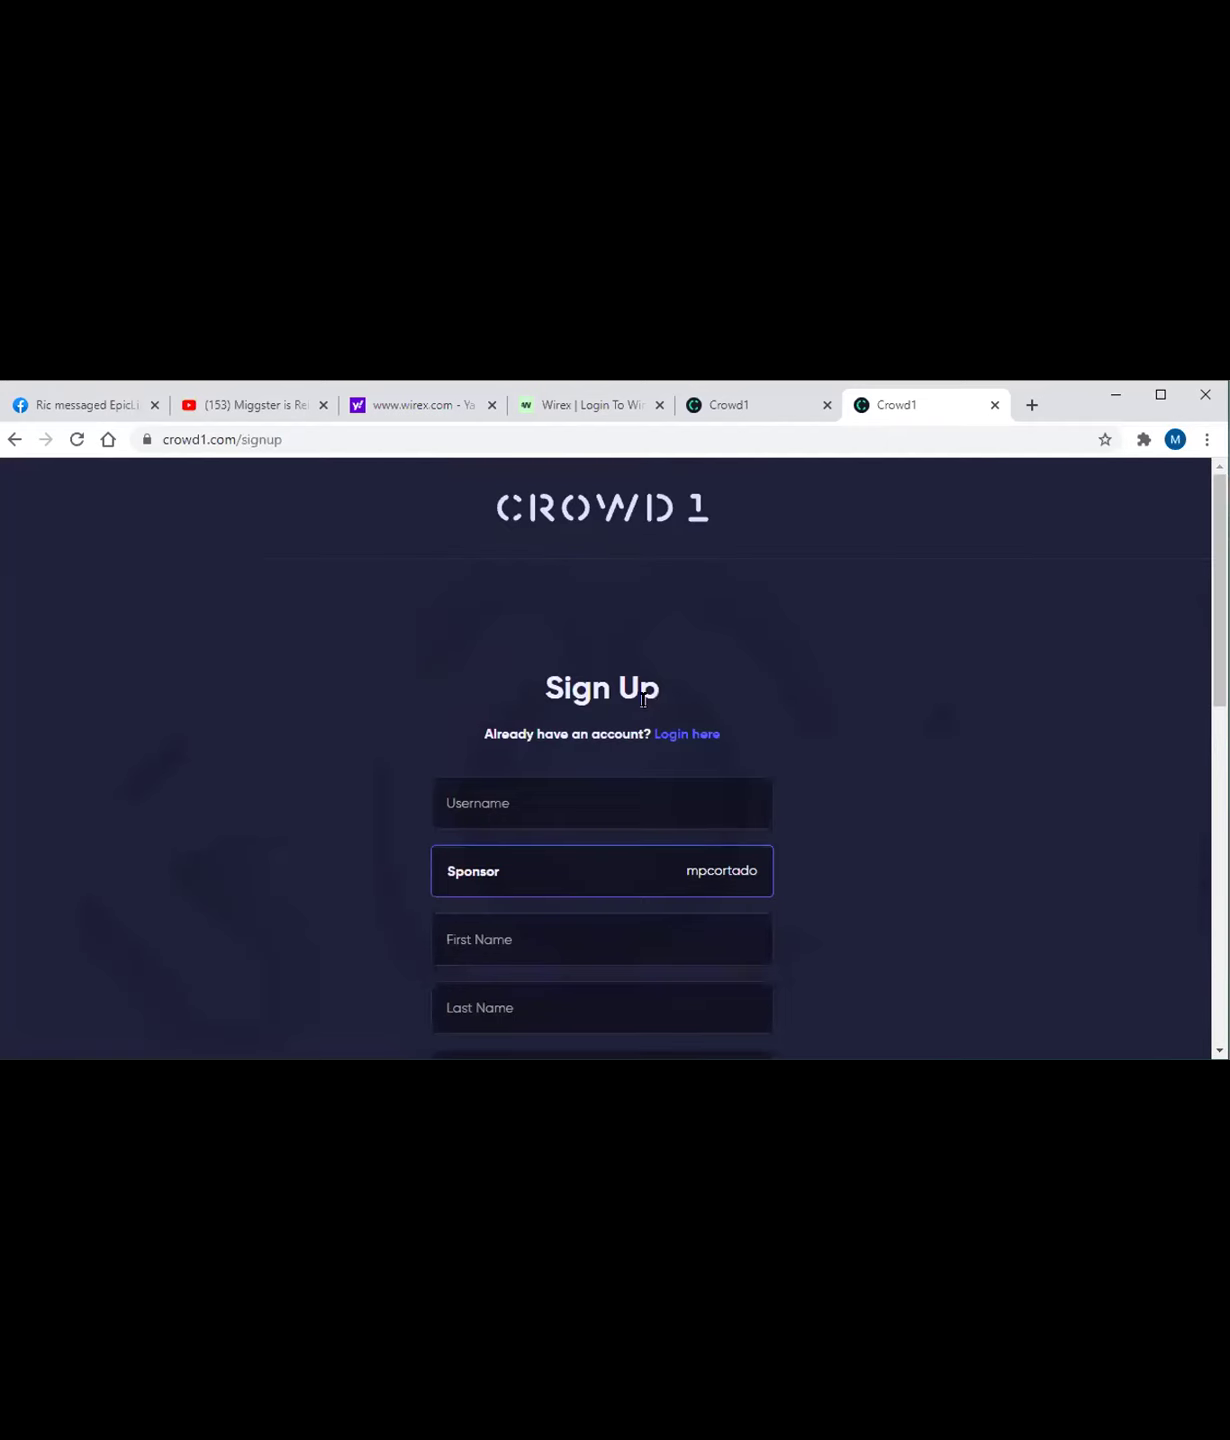
Enter a username, trying abc1234, abc1234! and ABCX123 variants while trimming characters
scroll(667, 702, "down", 1)
left_click(666, 702)
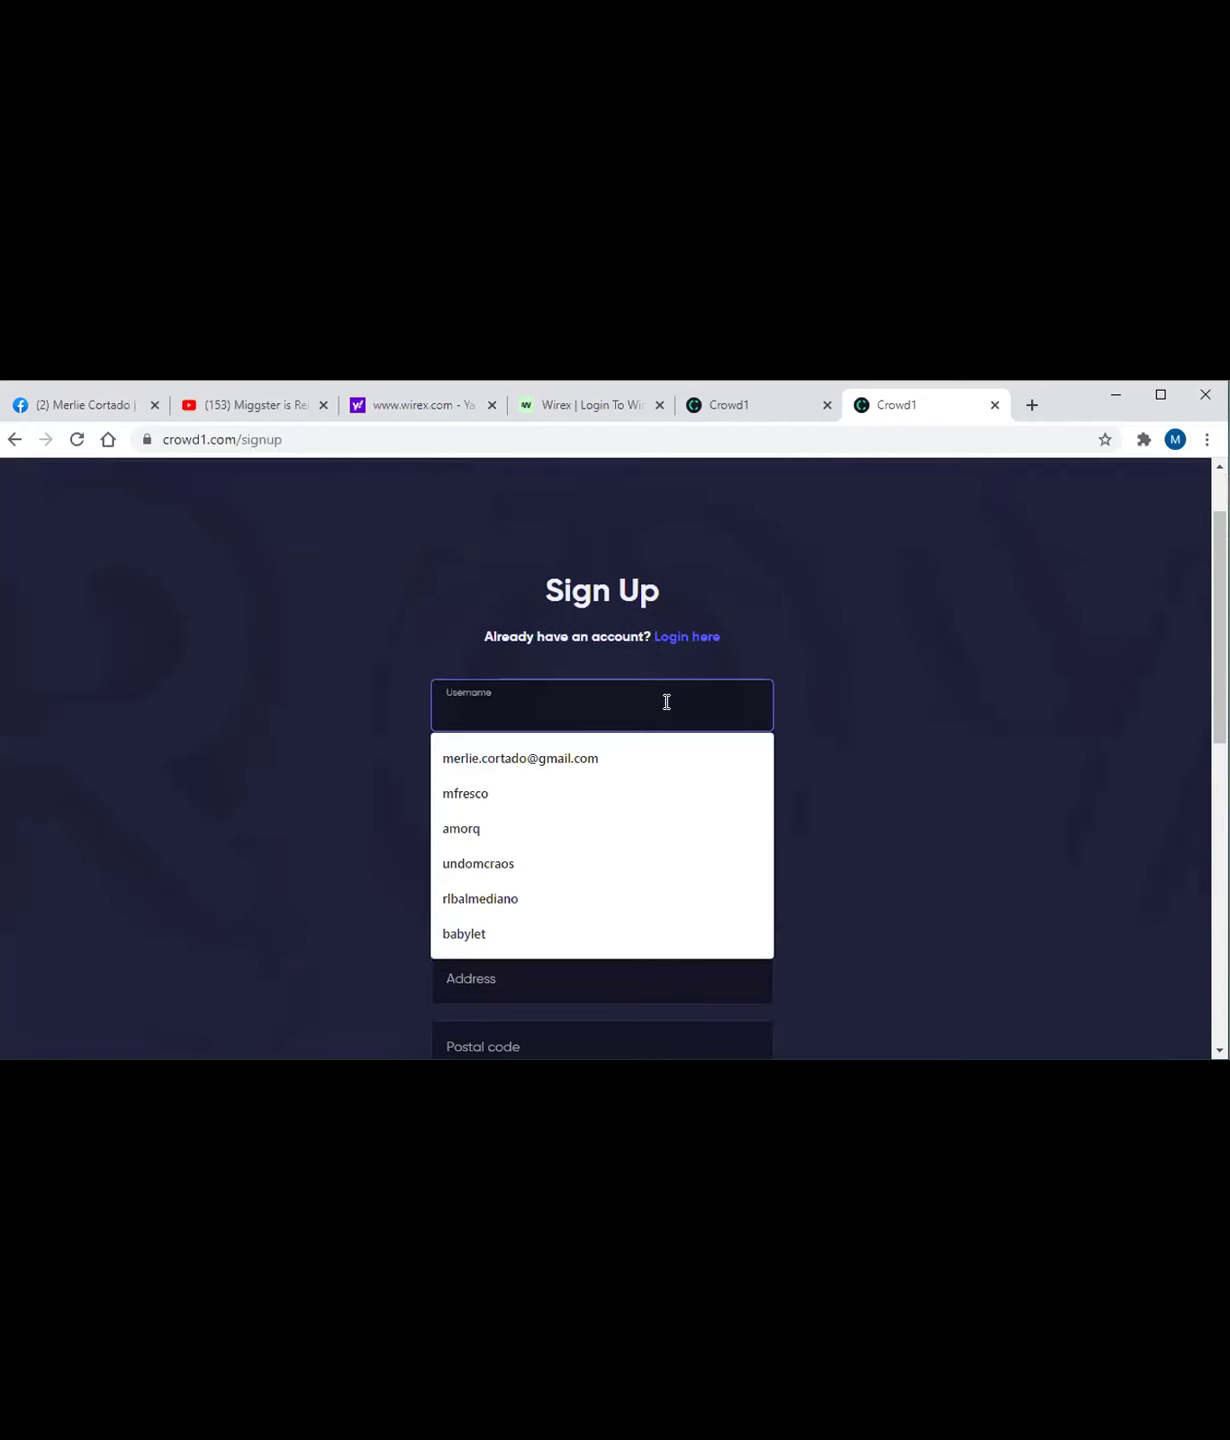
type("abc")
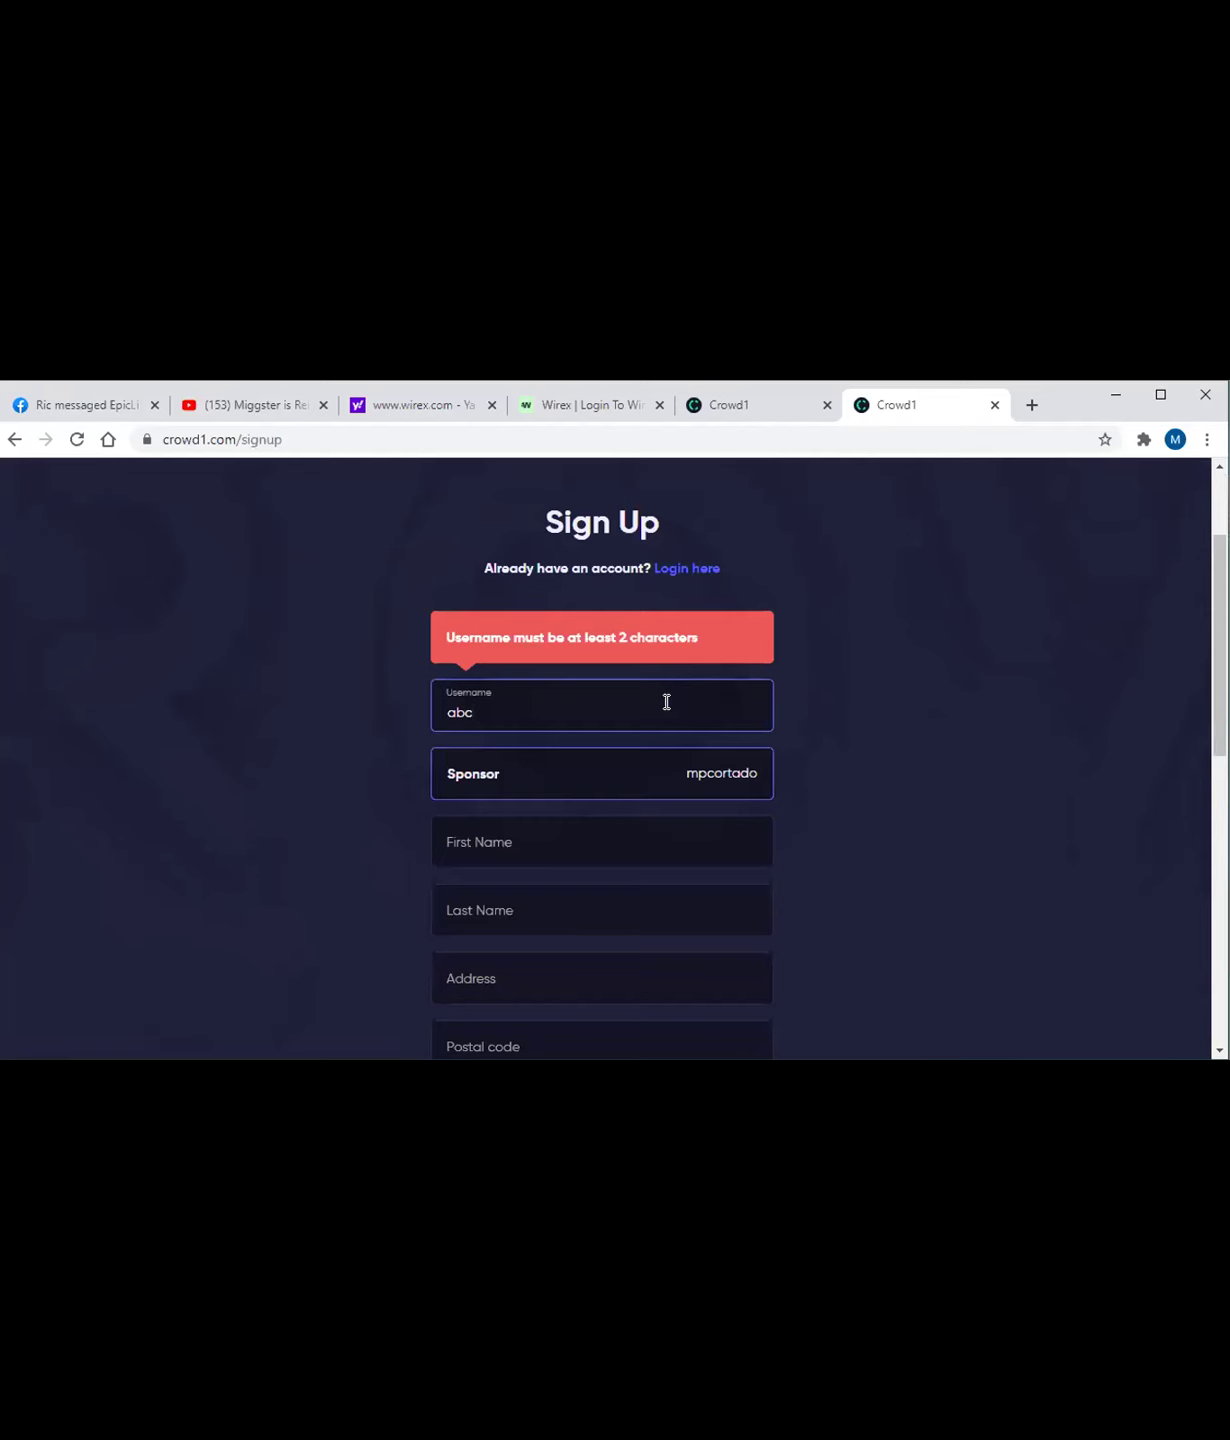
type("123")
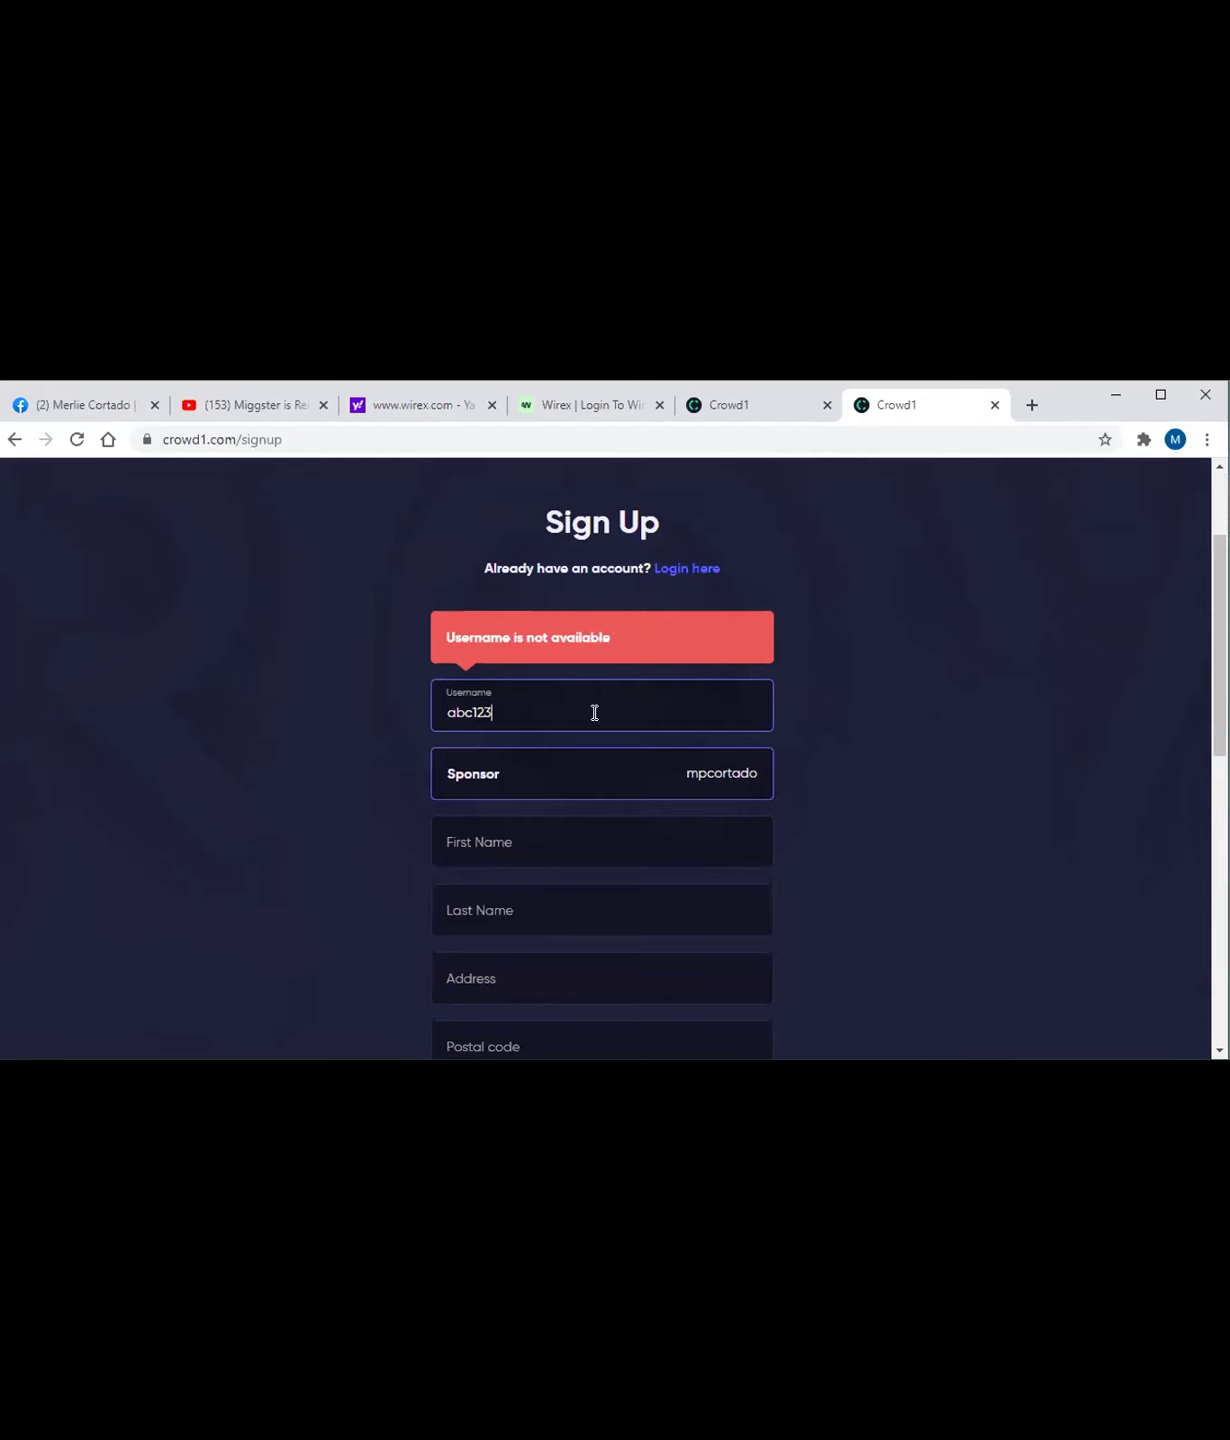
type("4")
left_click(464, 715)
type("!")
key("ctrl+a")
type("AB")
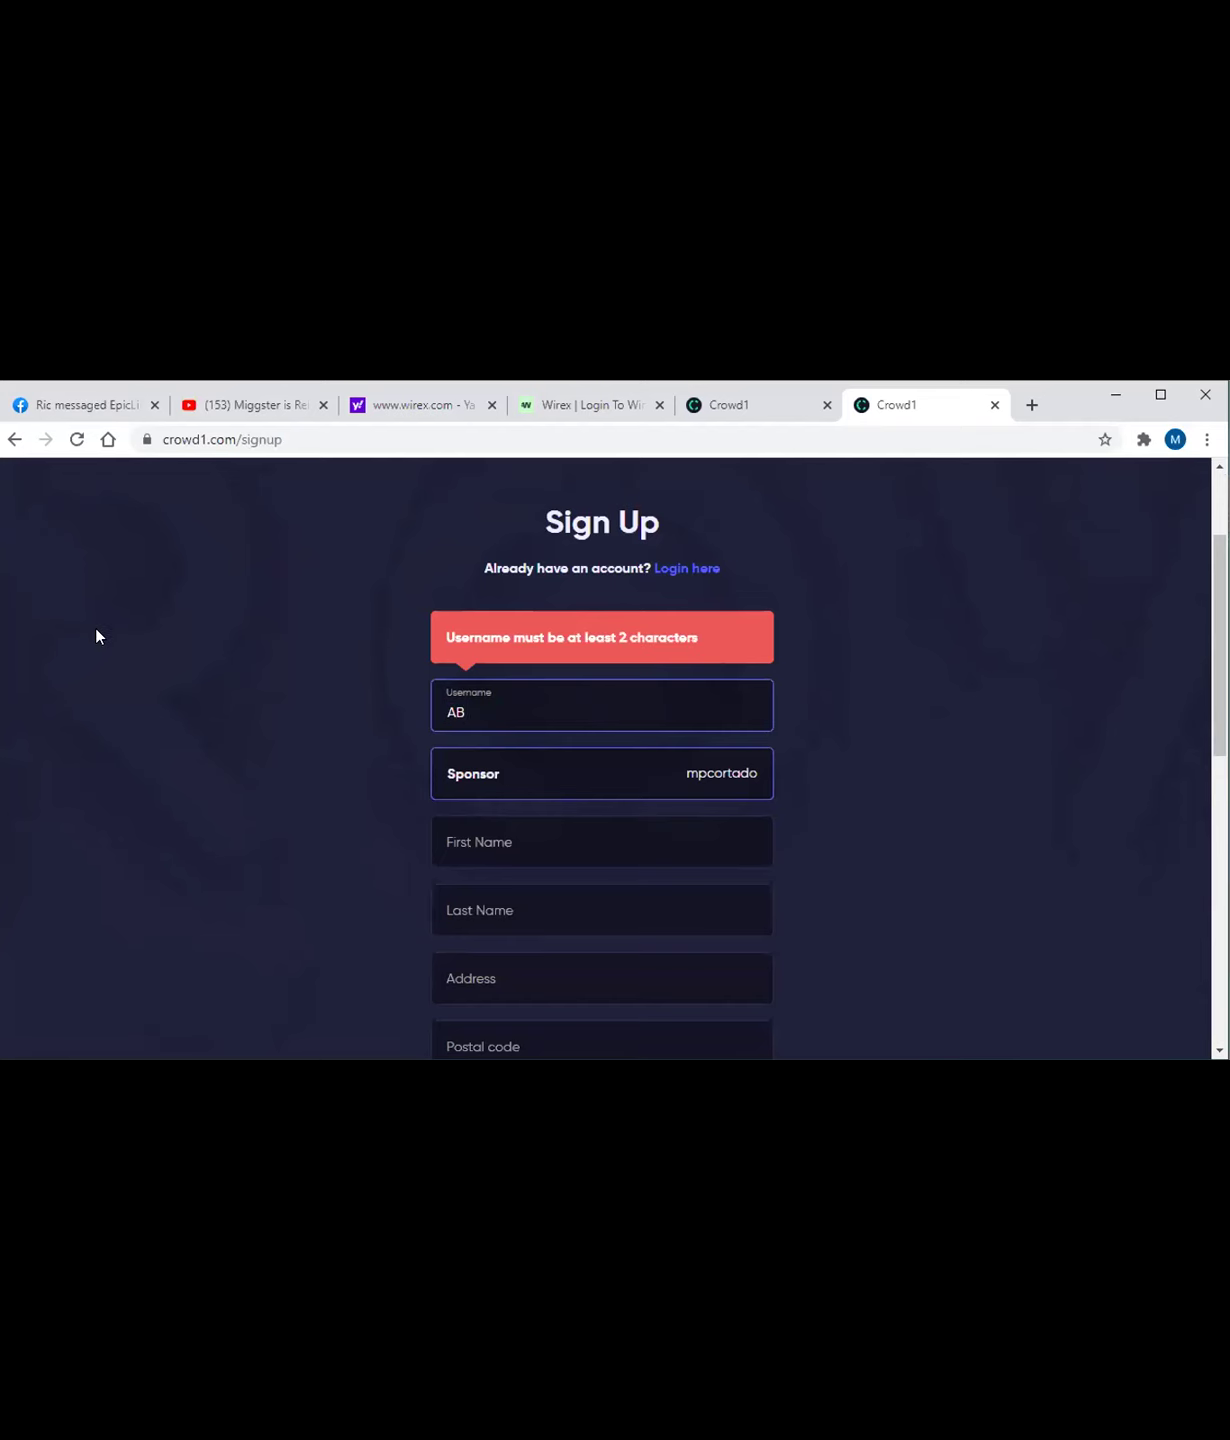
type("CX")
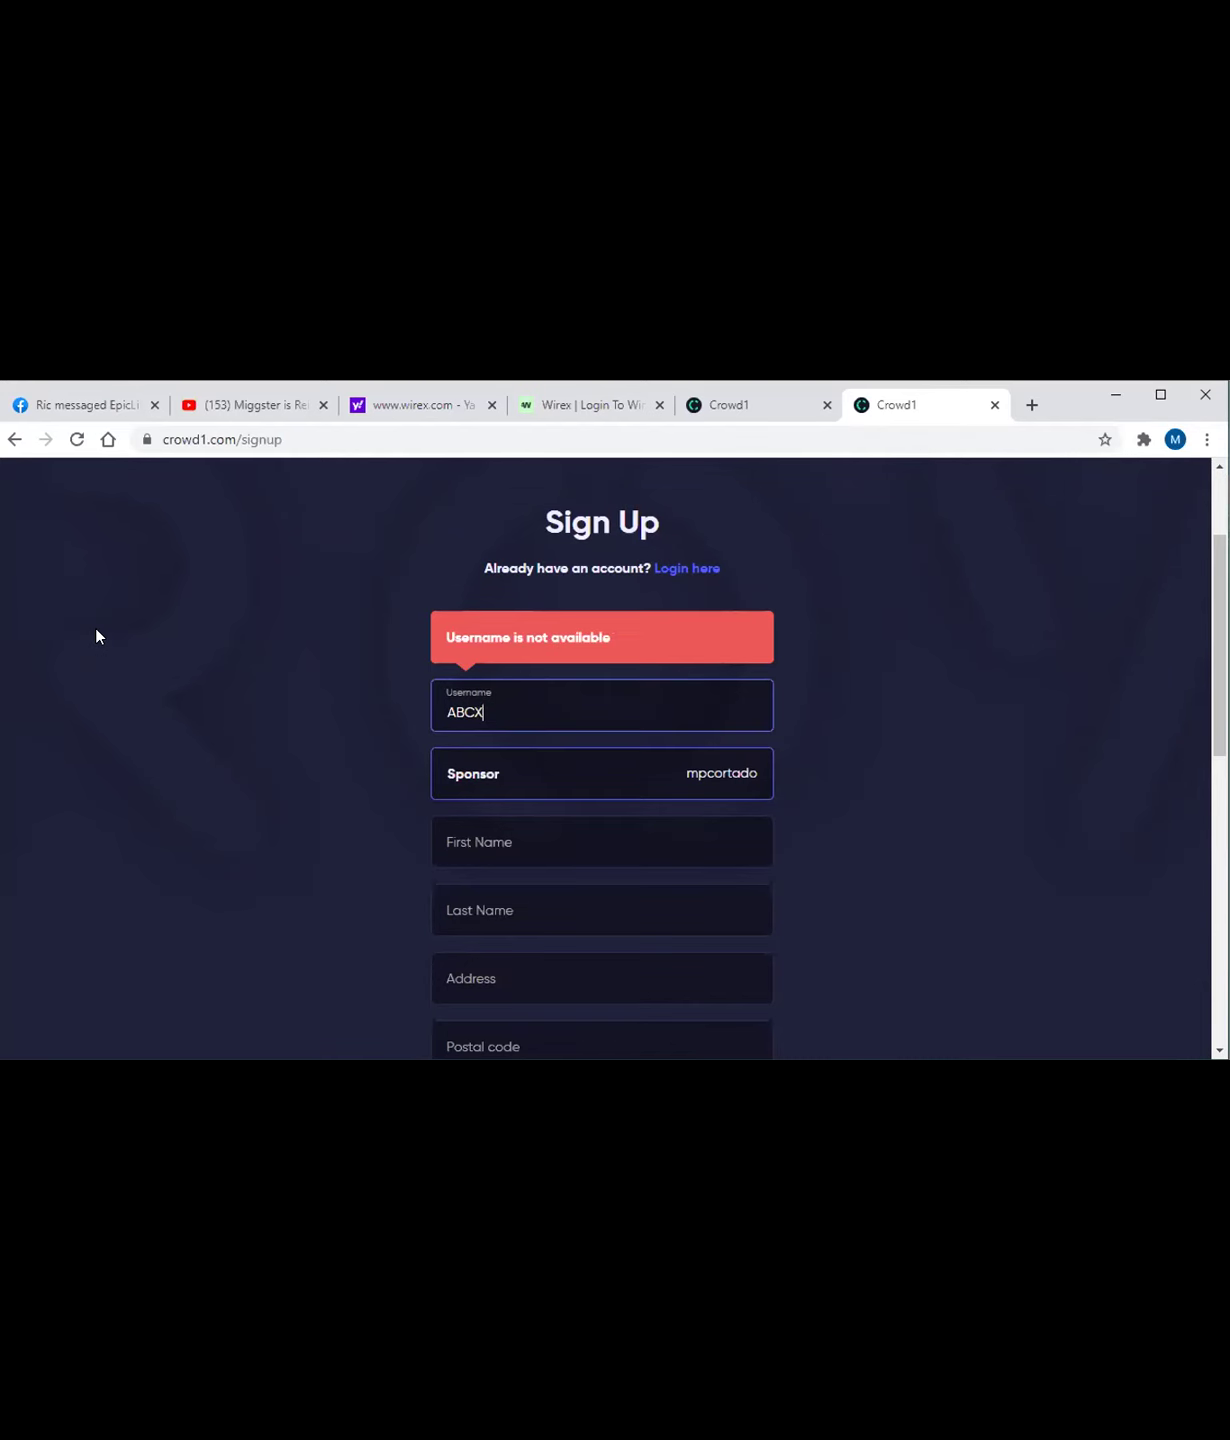
key("BackSpace")
key("BackSpace")
type("X123")
key("BackSpace")
key("BackSpace")
key("BackSpace")
Enter the first name and paste the last name into the Sign Up form's name fields
type("1964")
left_click(599, 848)
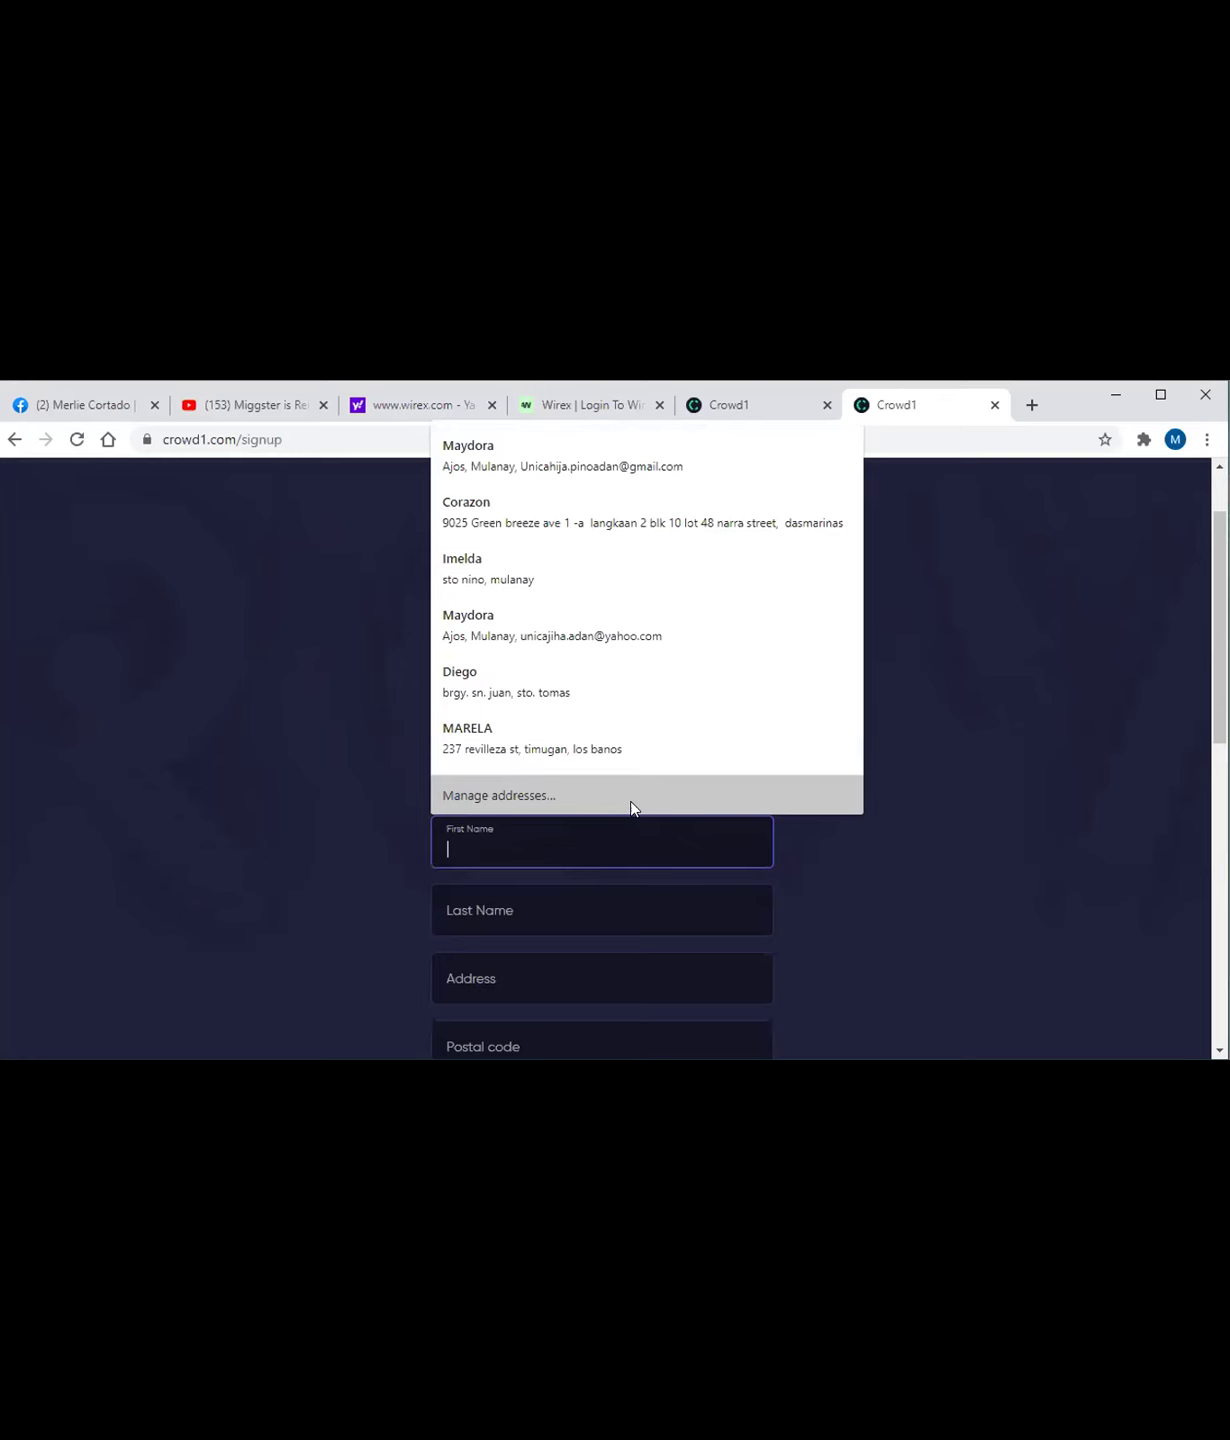
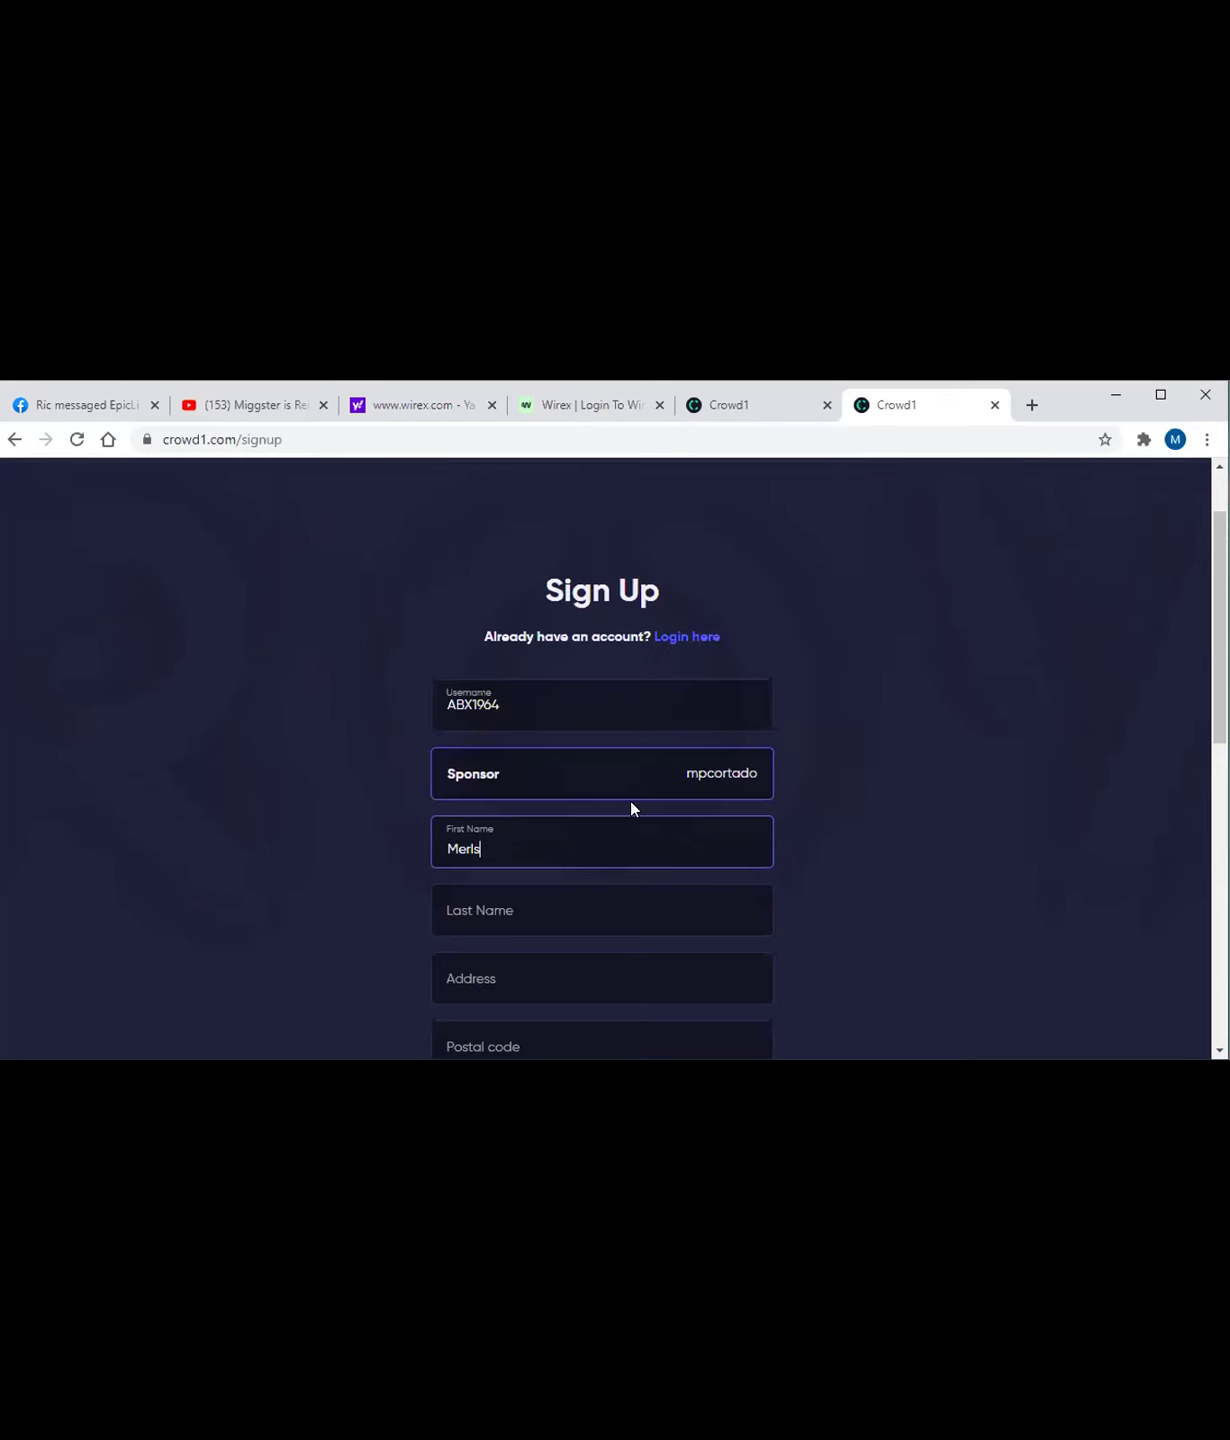
scroll(507, 780, "down", 2)
left_click(603, 711)
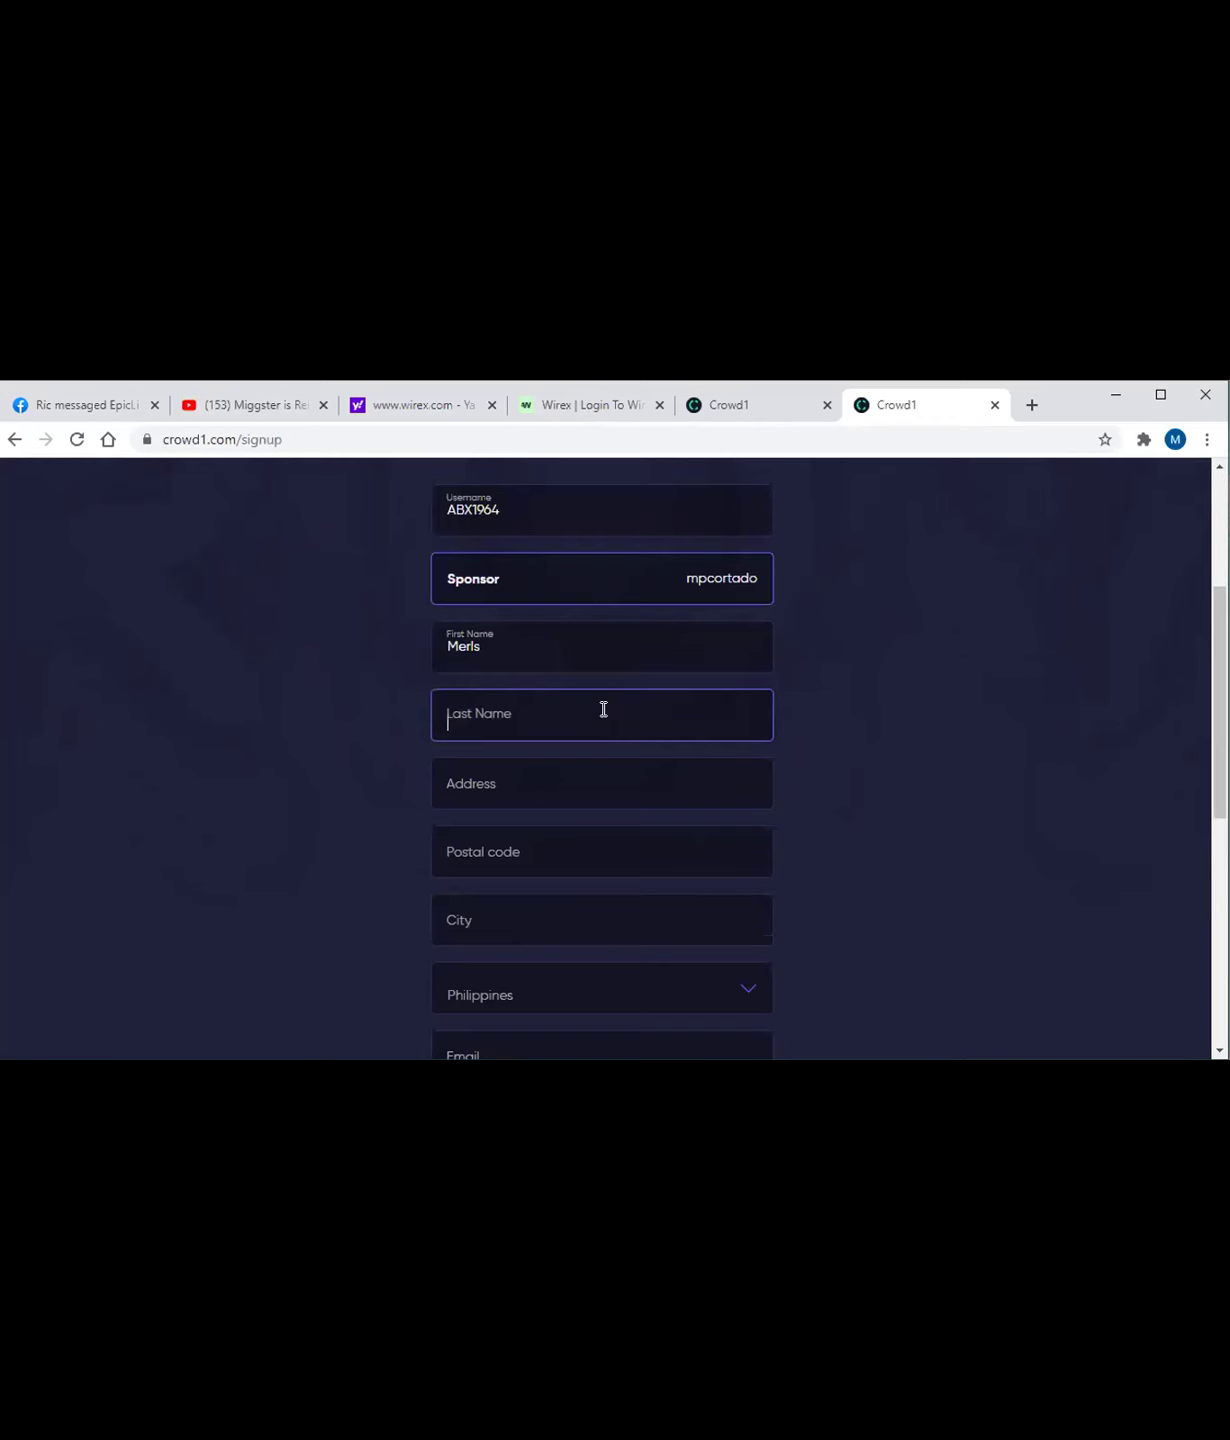
key("Tab")
left_click(471, 715)
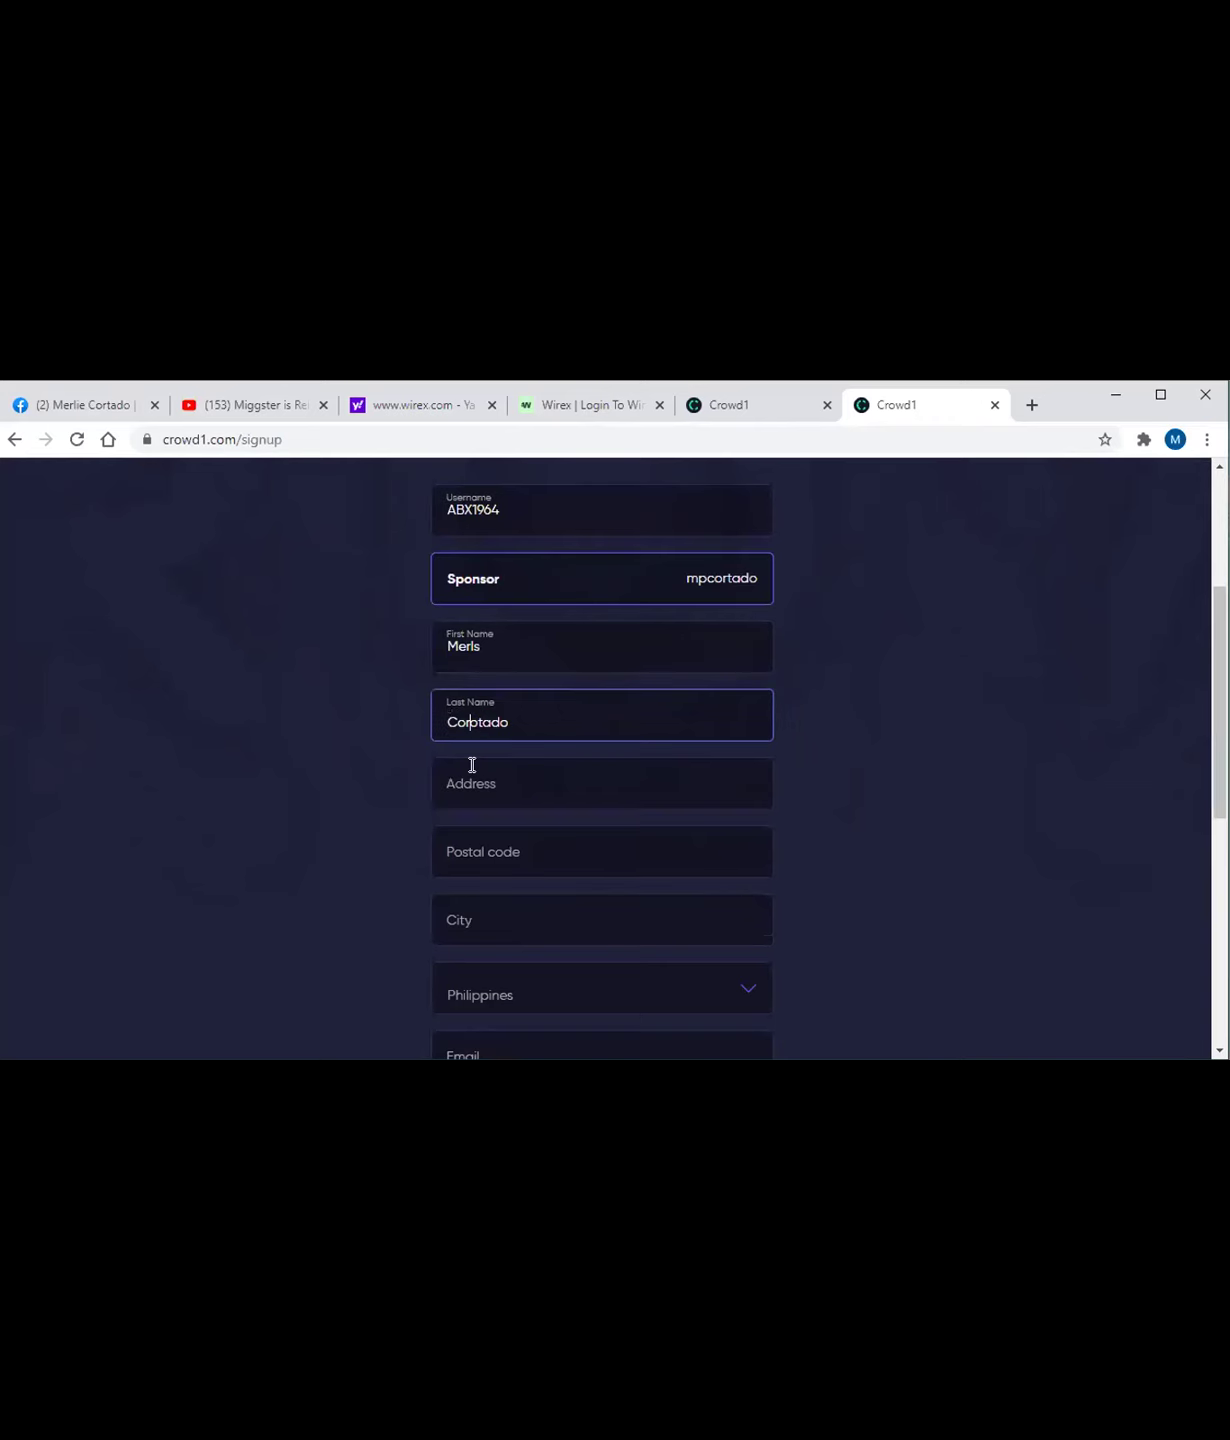